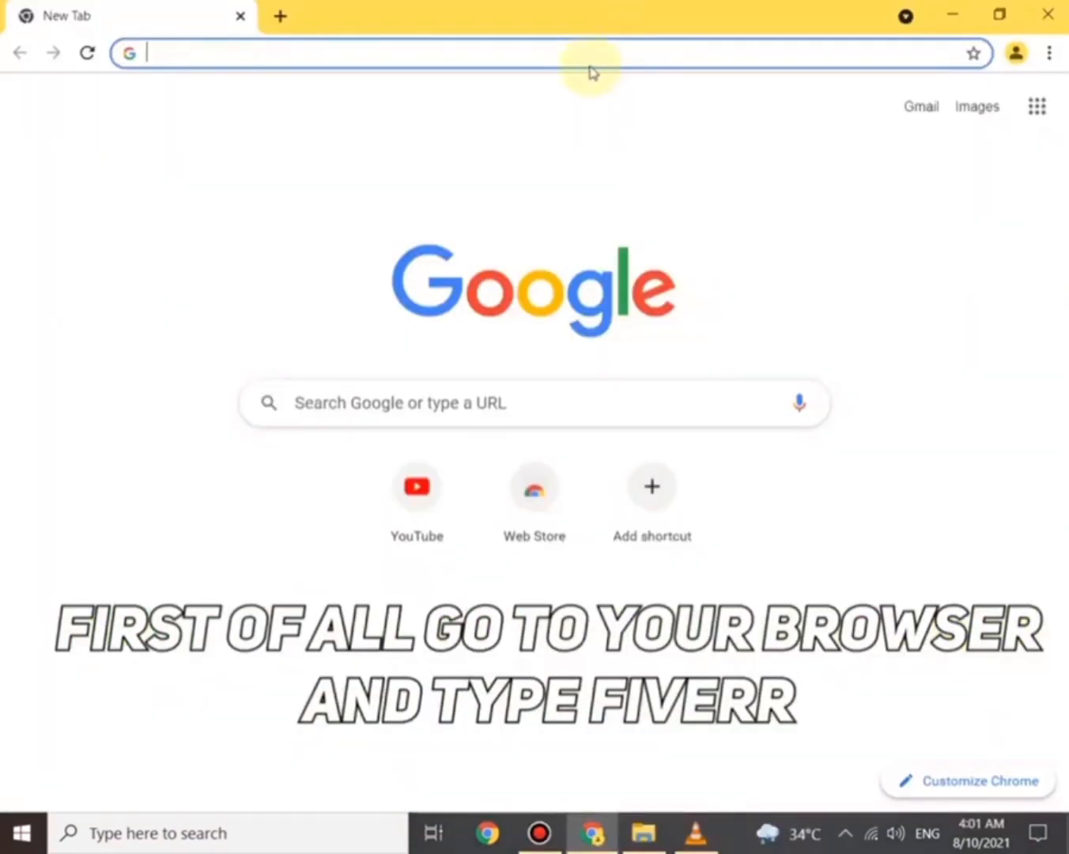
Search Google for 'fiverr'
{"action": "type", "text": "fiv"}
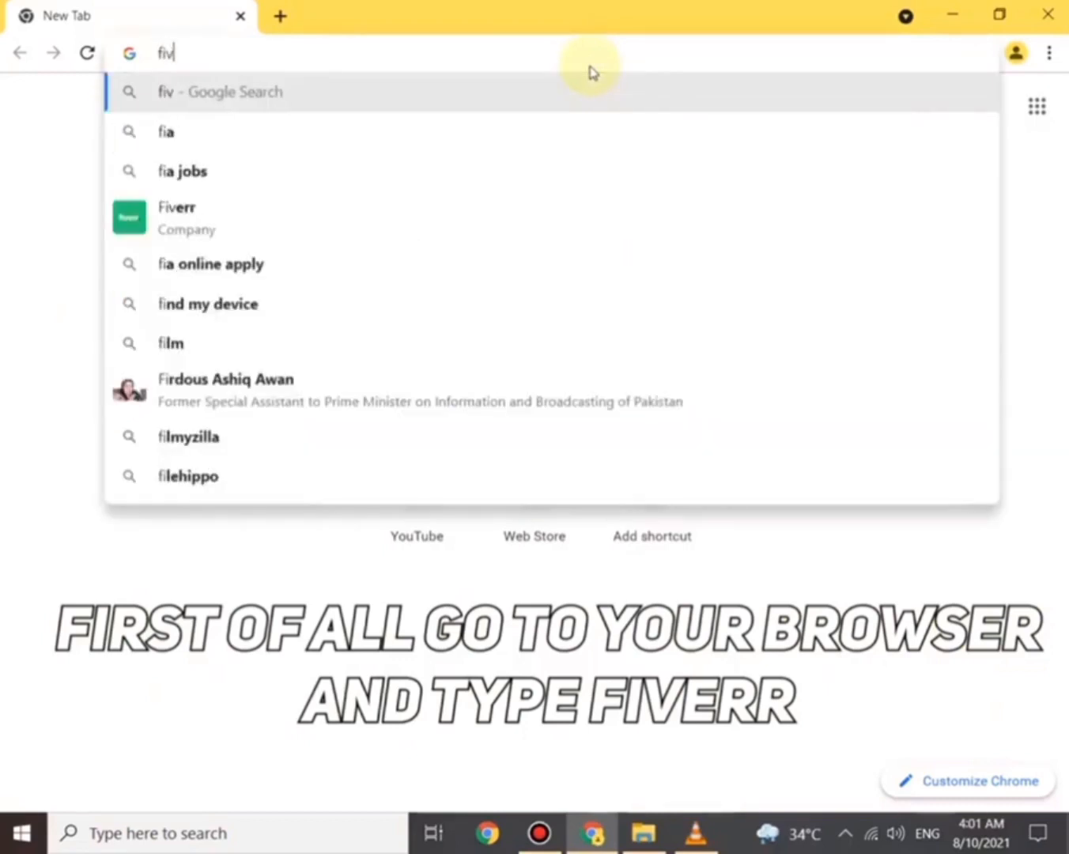
{"action": "type", "text": "err"}
{"action": "key", "text": "Return"}
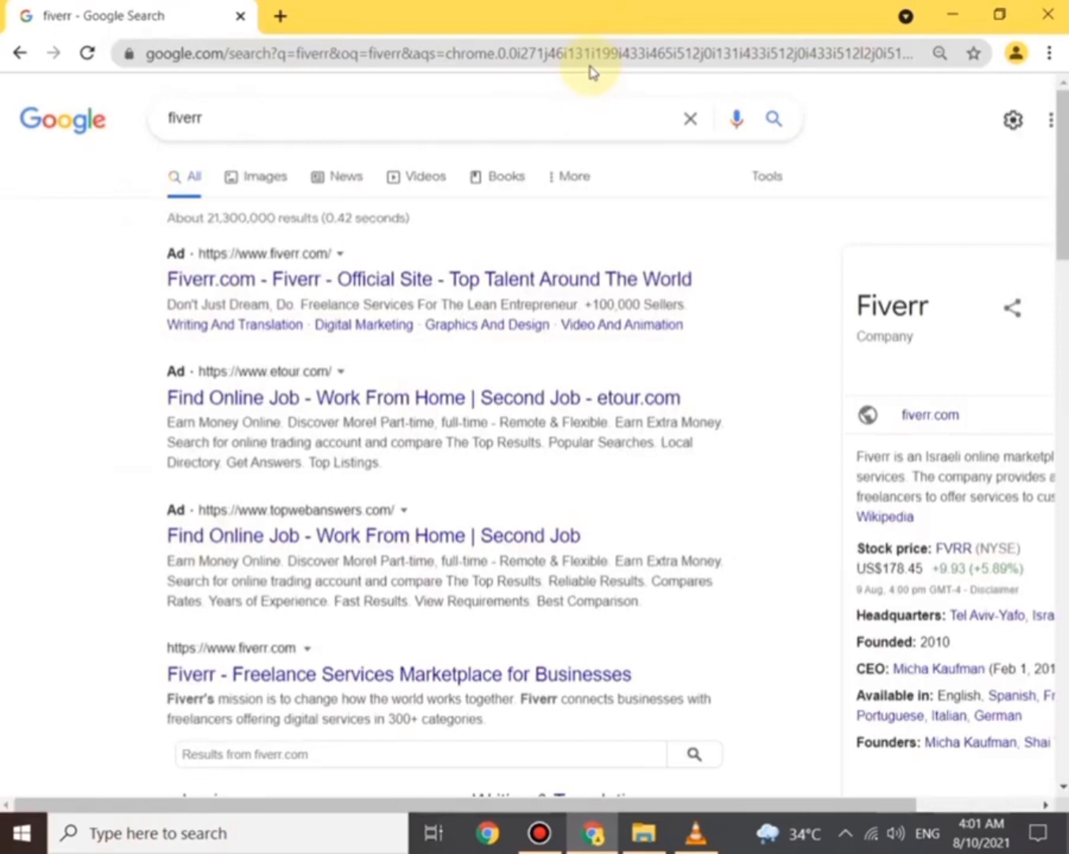
Open the official Fiverr site and submit your e-mail address on the Join Fiverr form
{"action": "left_click", "coordinate": [472, 291]}
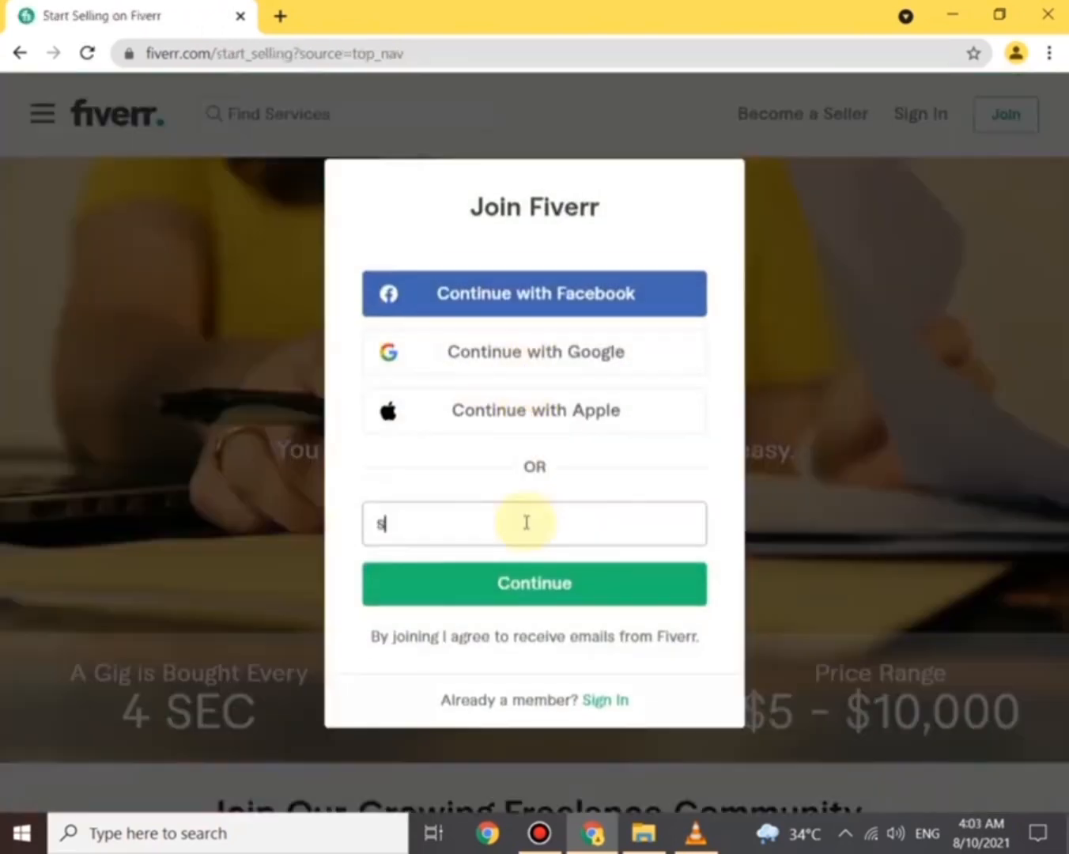
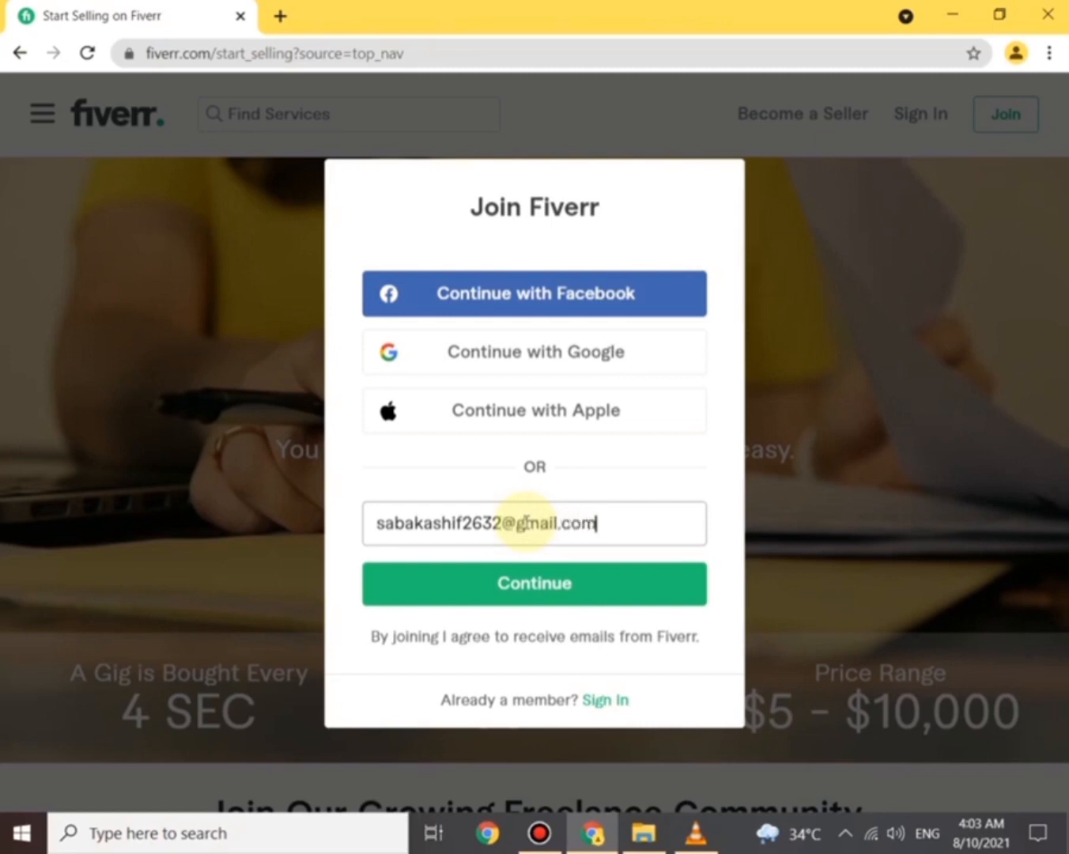
{"action": "left_click", "coordinate": [537, 585]}
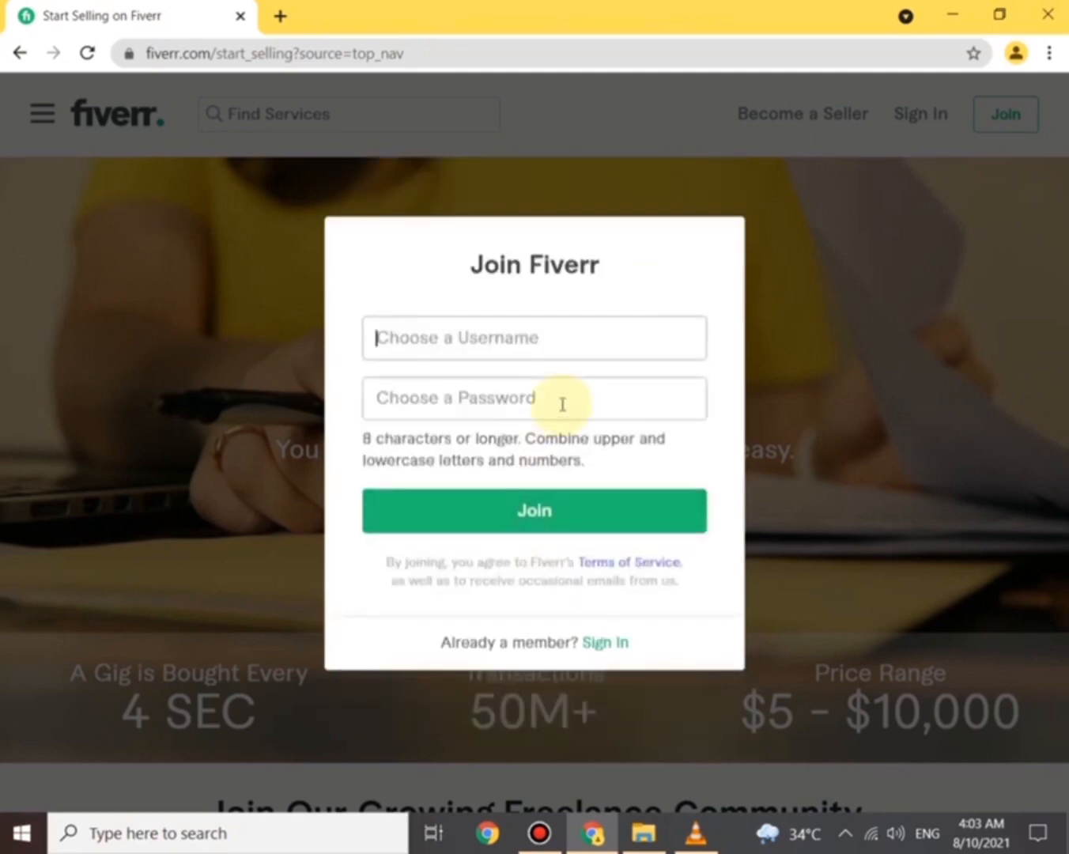
Enter a username and password and join to create the Fiverr account
{"action": "type", "text": "saba7"}
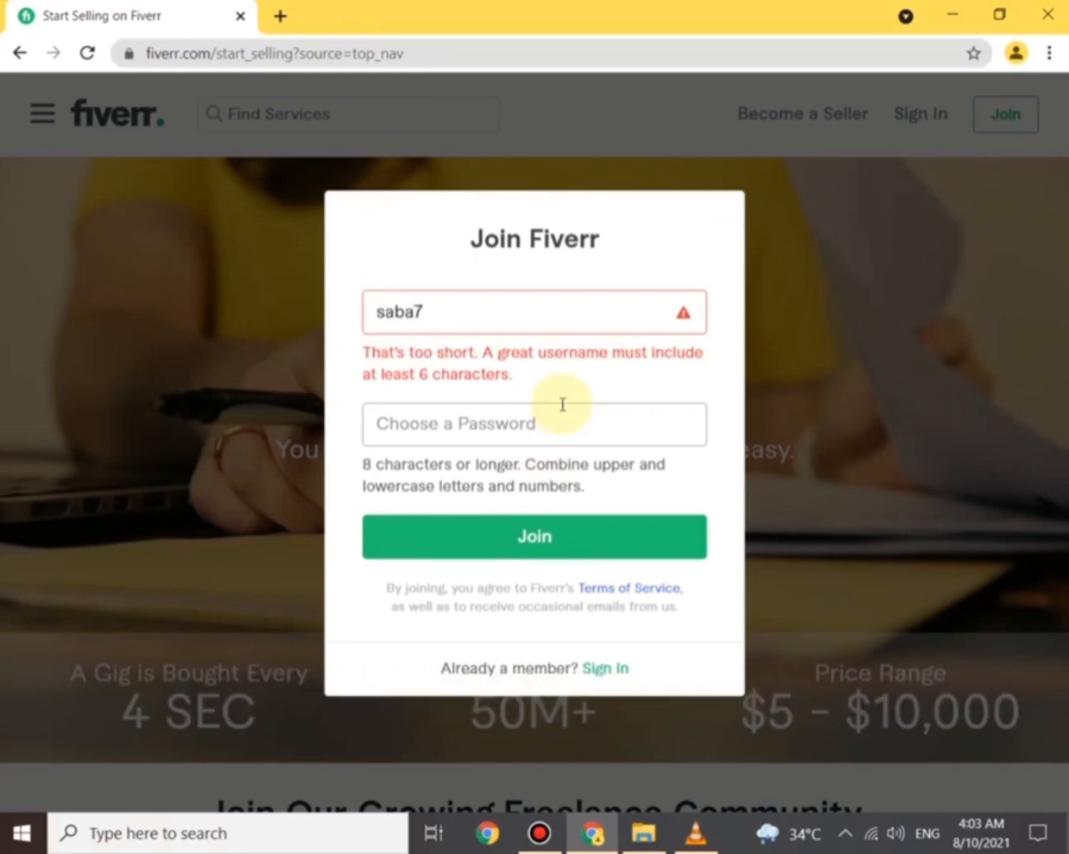
{"action": "type", "text": "0"}
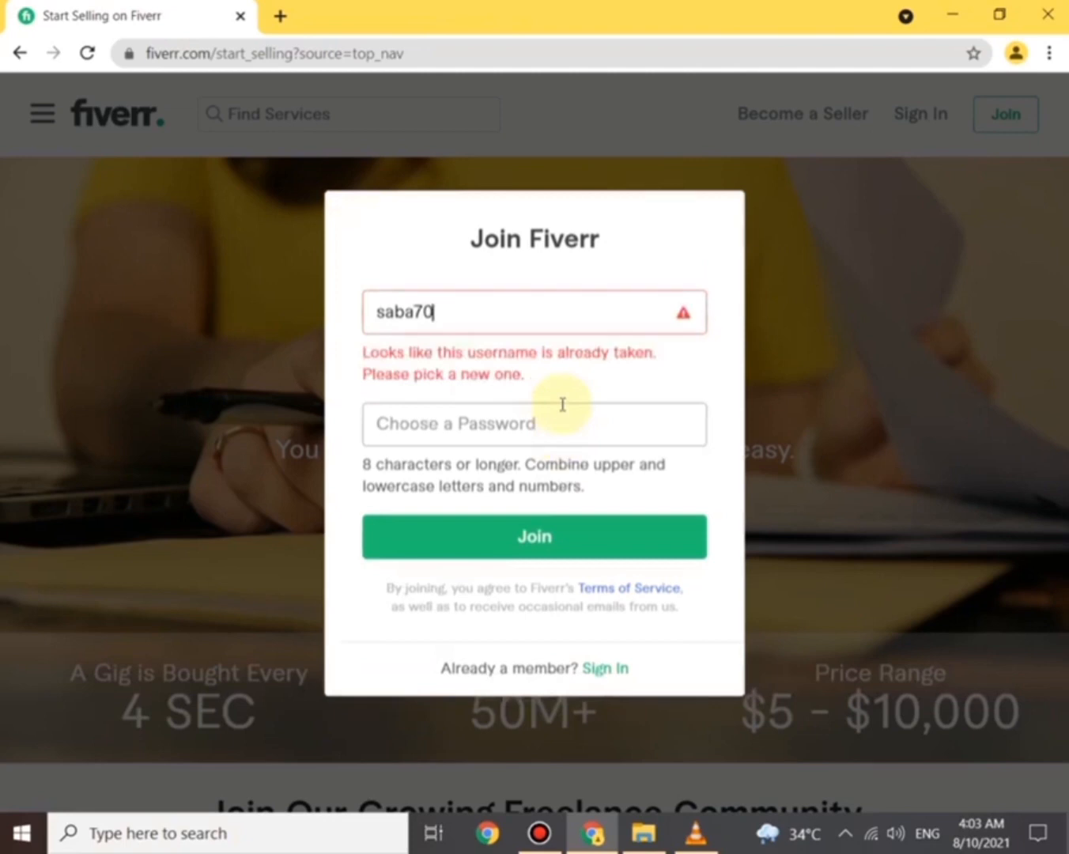
{"action": "type", "text": "70"}
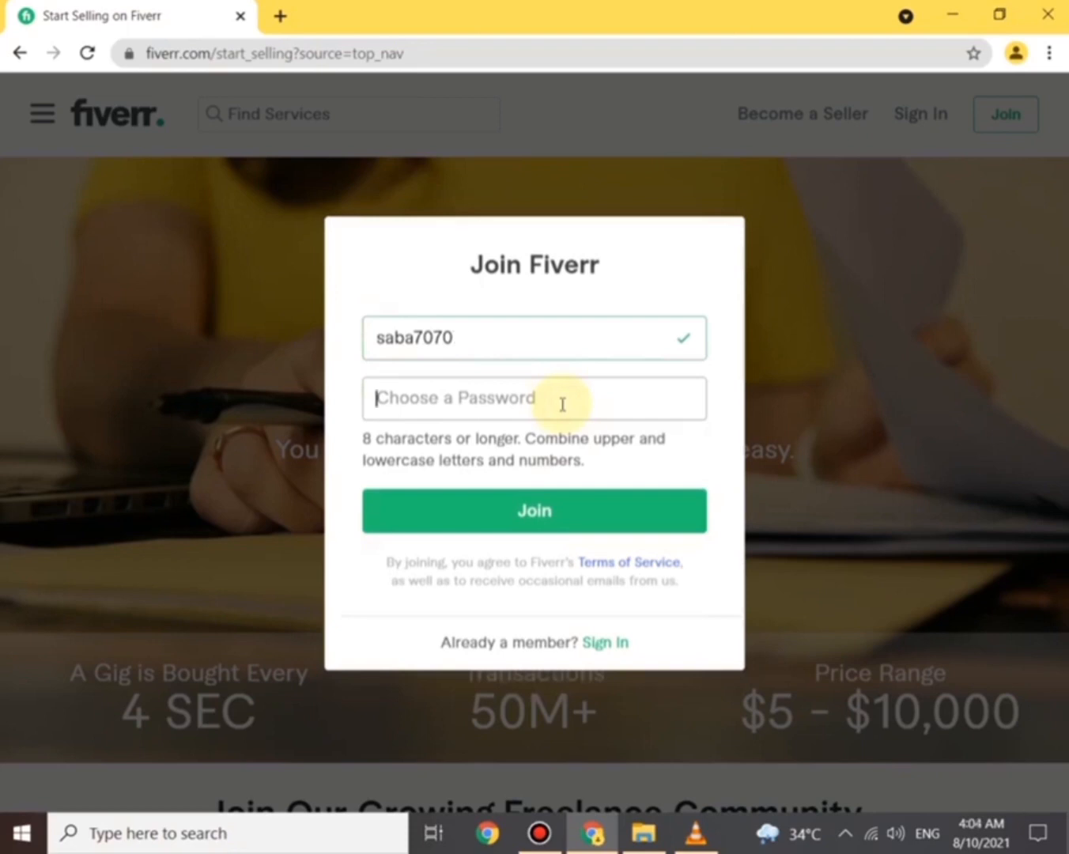
{"action": "left_click", "coordinate": [563, 405]}
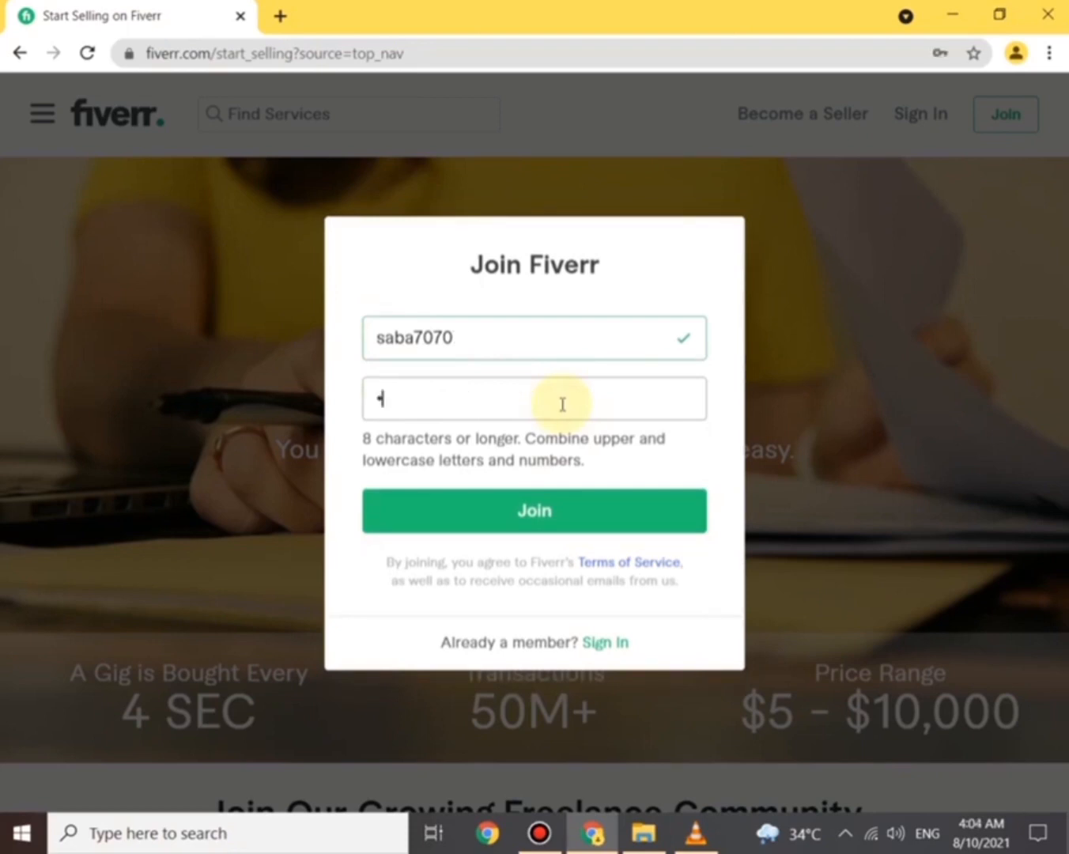
{"action": "type", "text": "*******"}
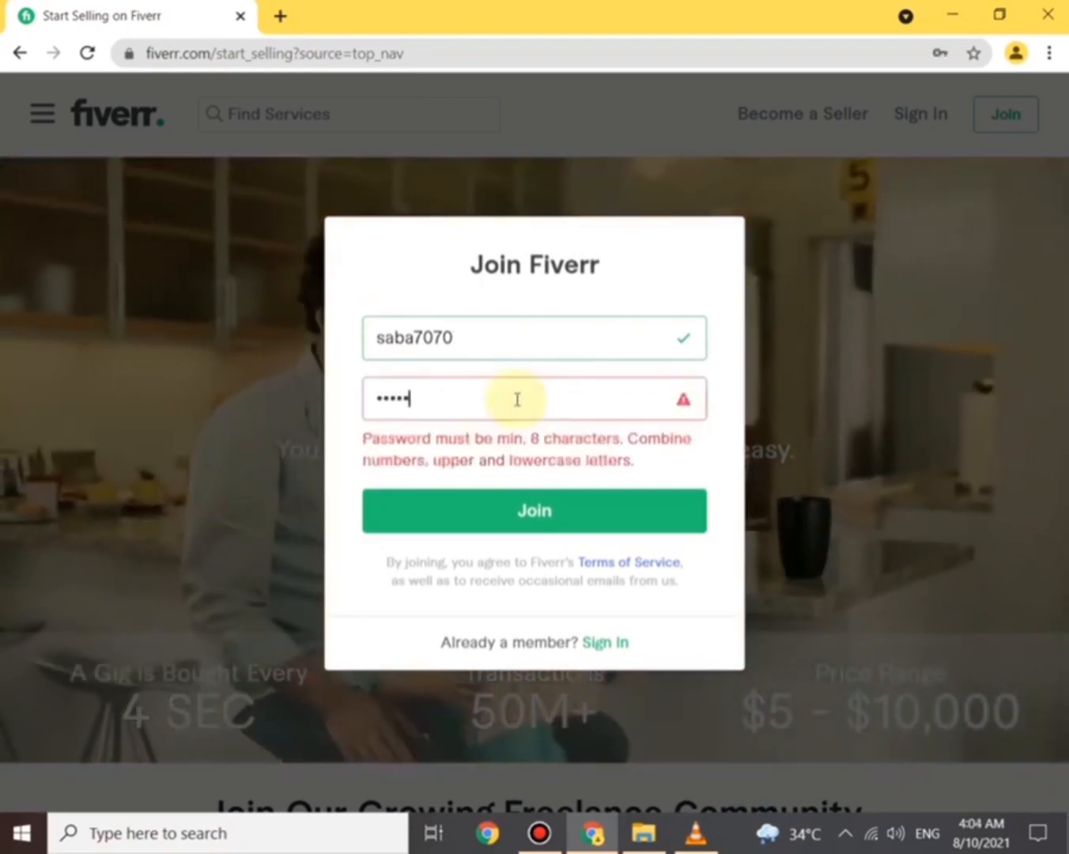
{"action": "type", "text": "*****"}
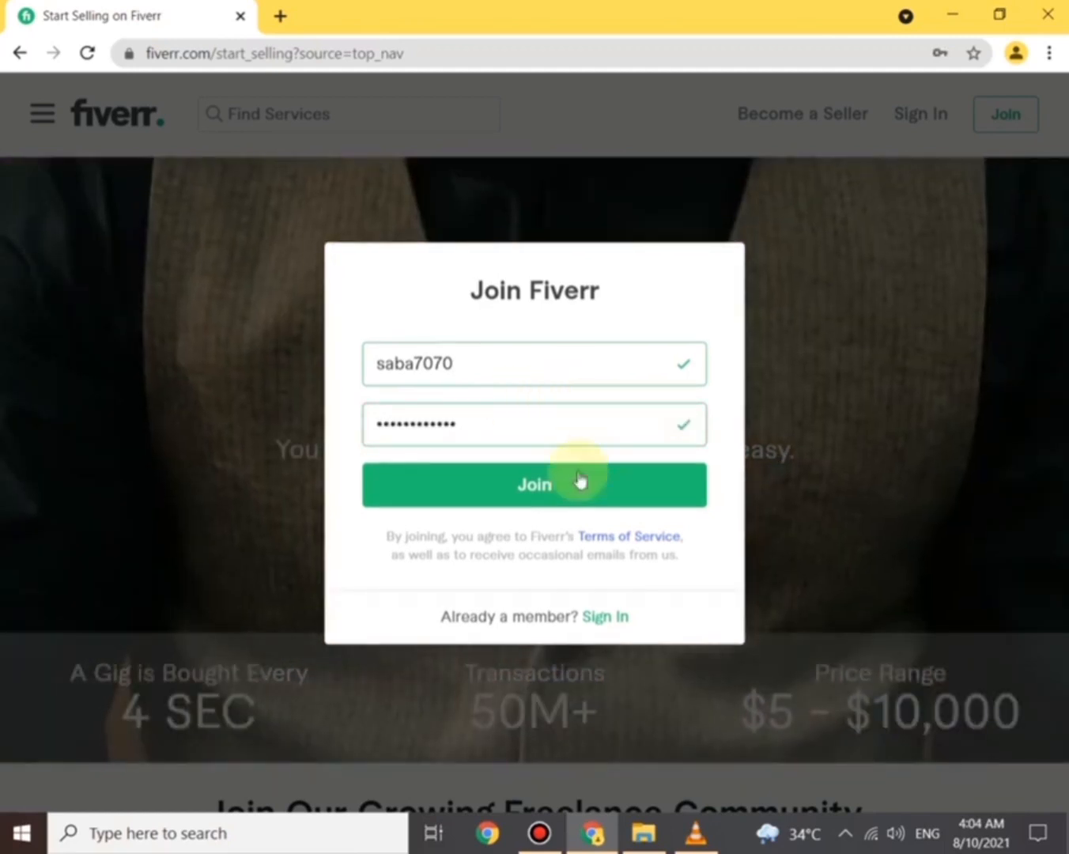
{"action": "left_click", "coordinate": [582, 485]}
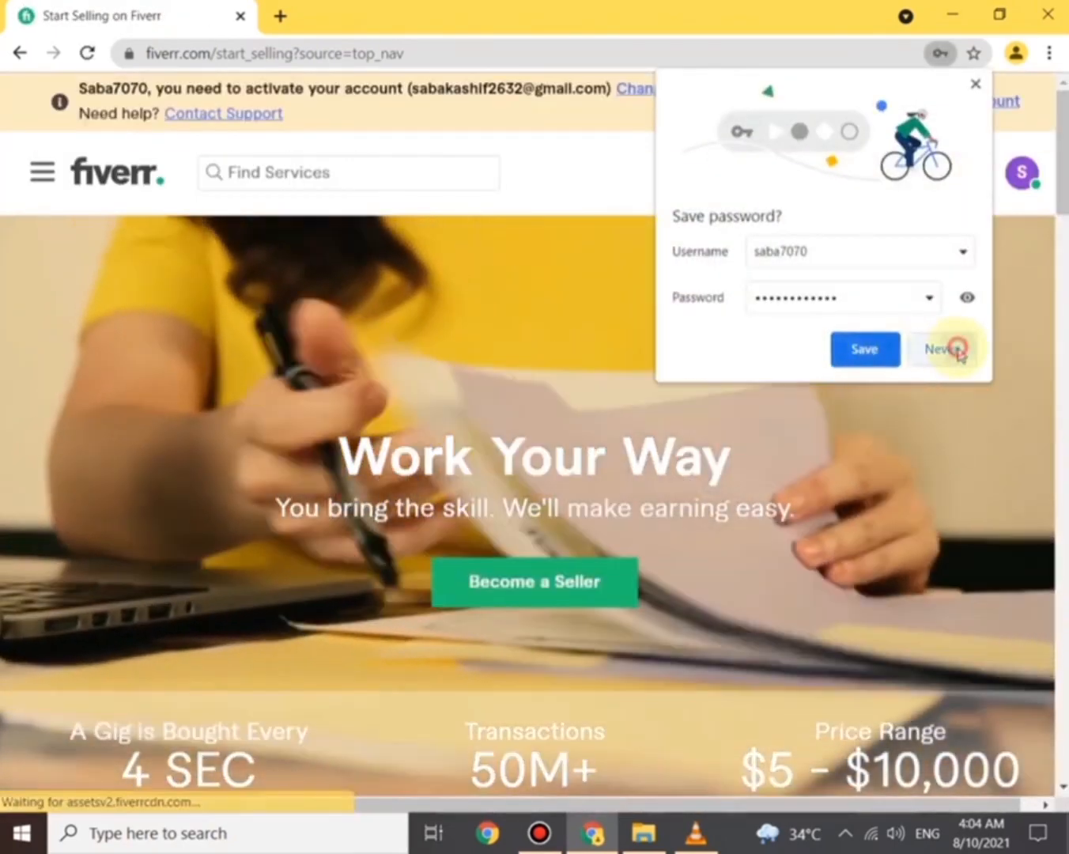
Decline Chrome's password saving and open Gmail from Fiverr's activation banner
{"action": "left_click", "coordinate": [953, 350]}
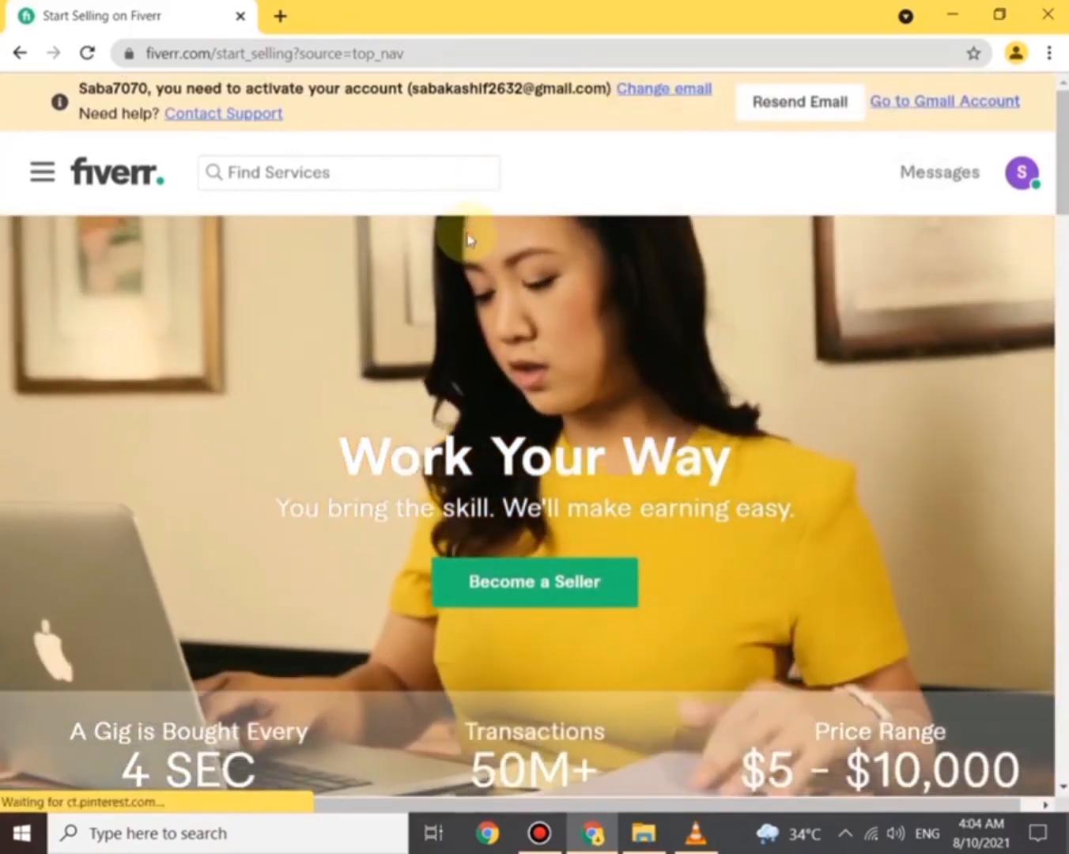
{"action": "scroll", "coordinate": [465, 260], "scroll_direction": "down", "scroll_amount": 3}
{"action": "scroll", "coordinate": [466, 278], "scroll_direction": "down", "scroll_amount": 3}
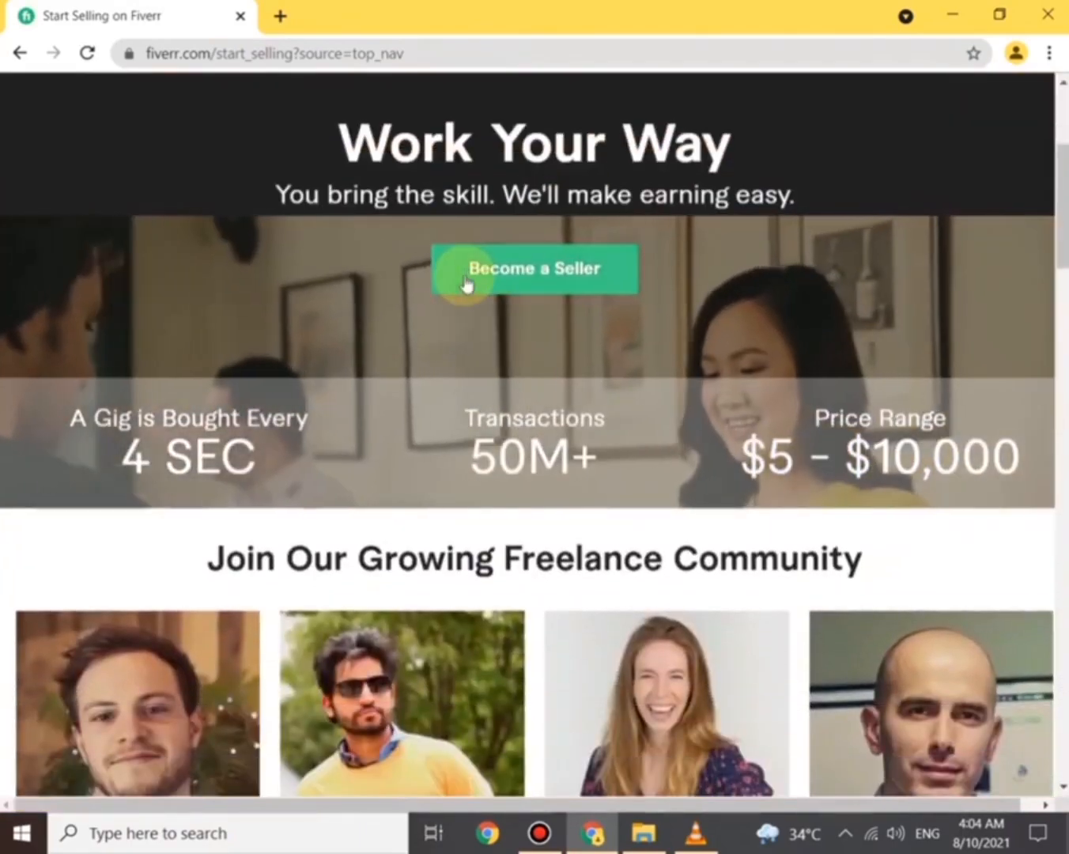
{"action": "scroll", "coordinate": [467, 280], "scroll_direction": "up", "scroll_amount": 6}
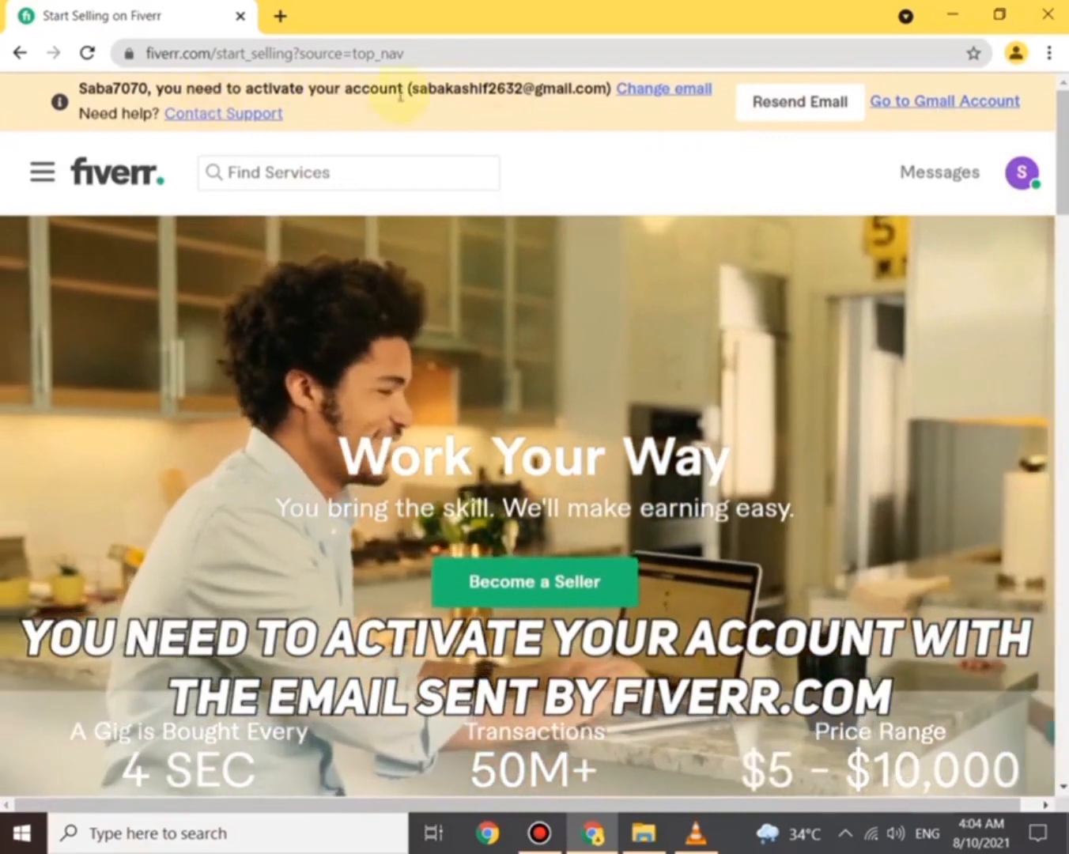
{"action": "left_click", "coordinate": [780, 112]}
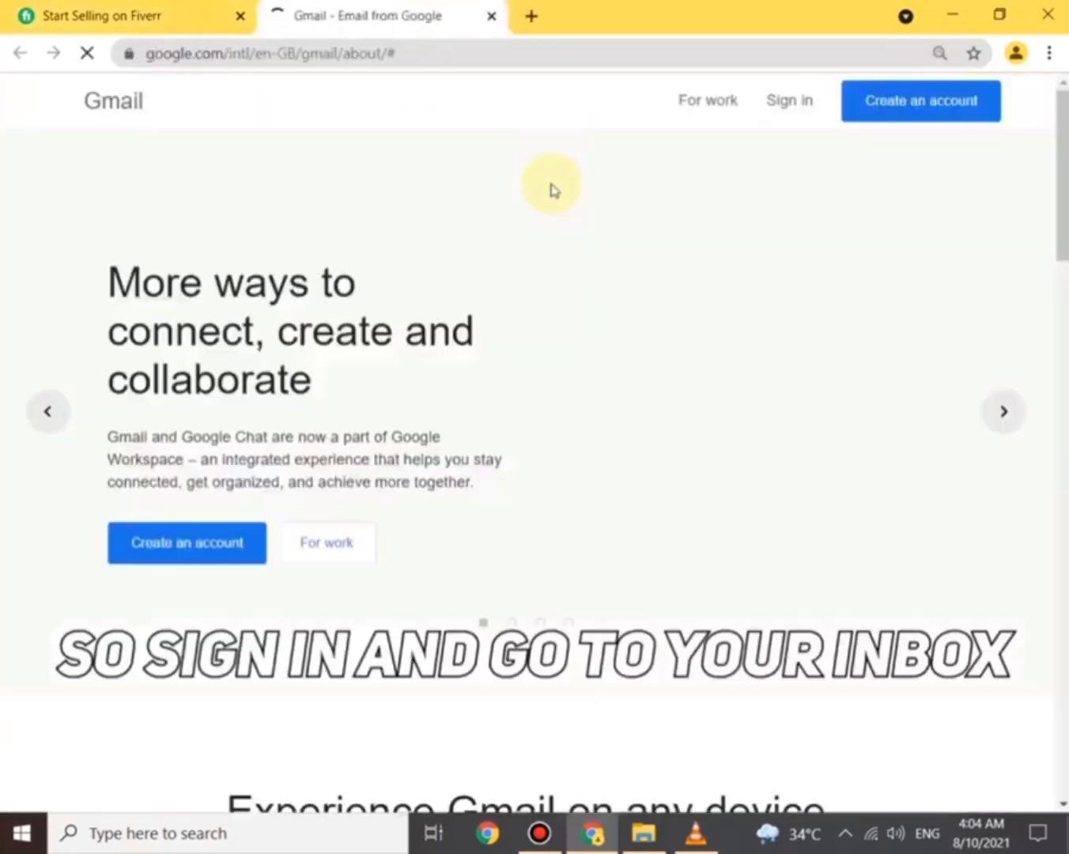
Sign in to Gmail with the account e-mail and password, skipping the setup suggestions
{"action": "left_click", "coordinate": [781, 102]}
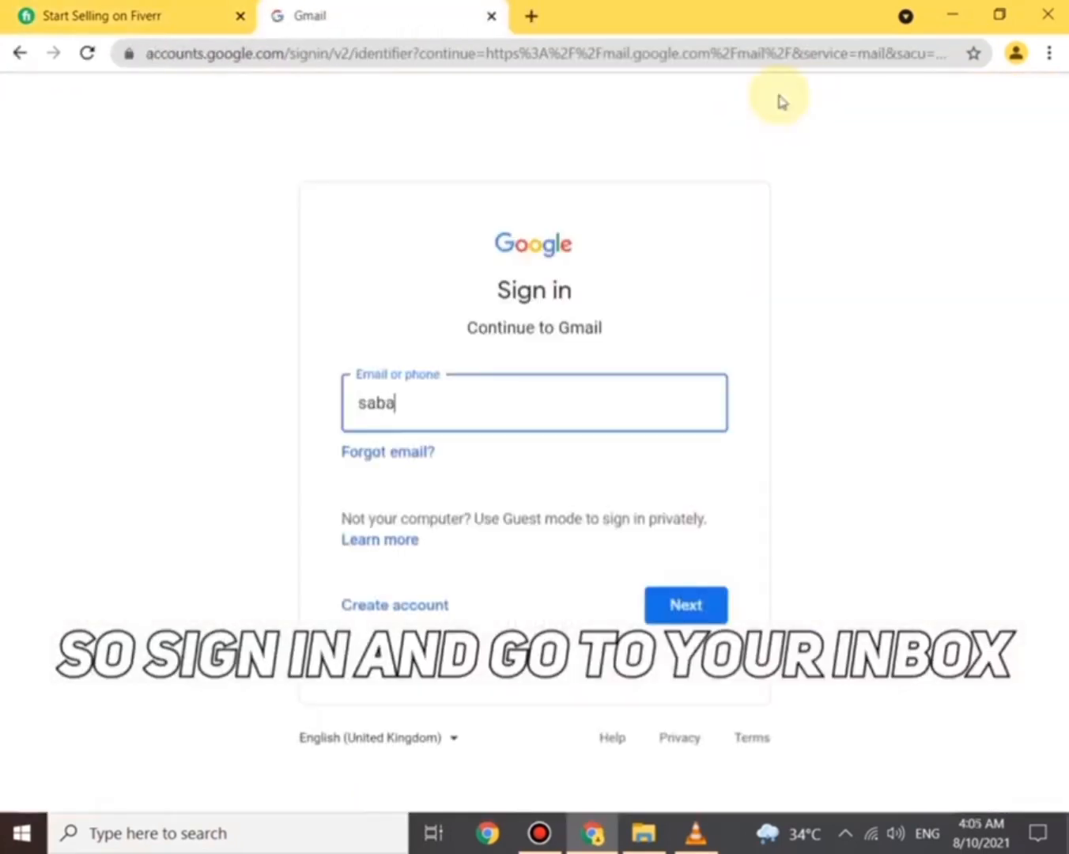
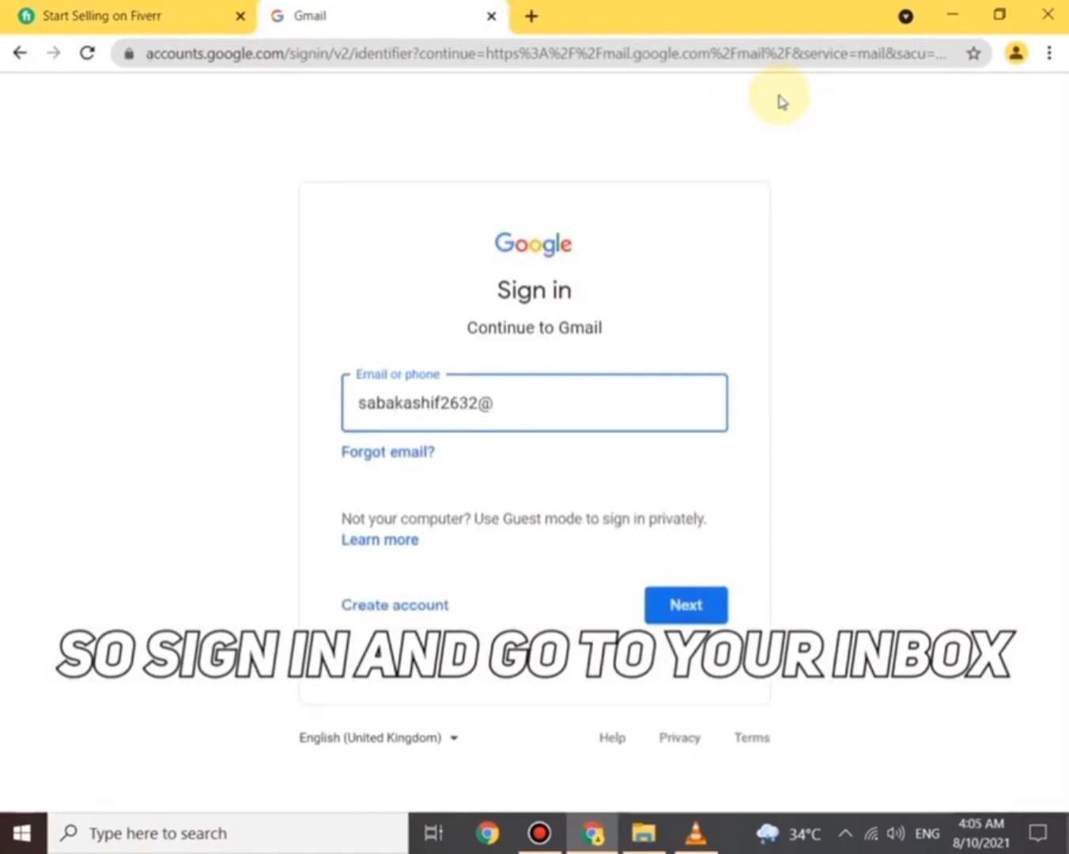
{"action": "key", "text": "Return"}
{"action": "type", "text": "••••••"}
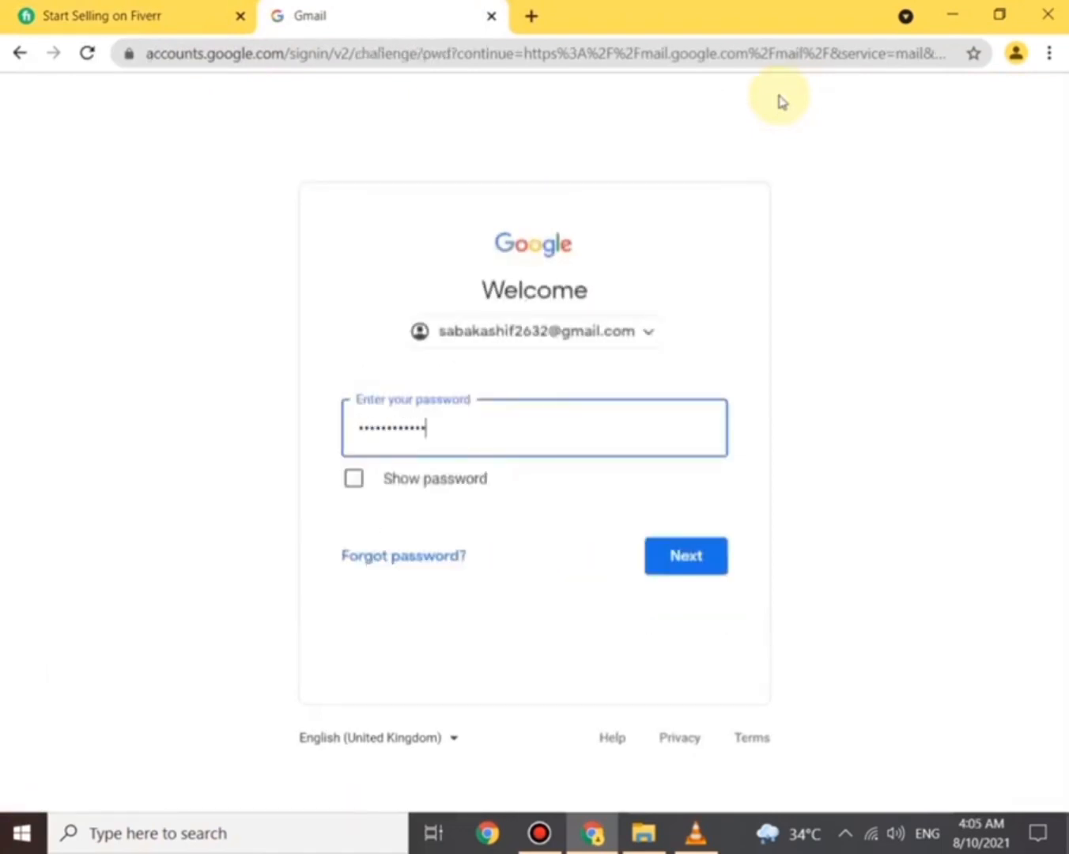
{"action": "type", "text": "••••••"}
{"action": "key", "text": "Return"}
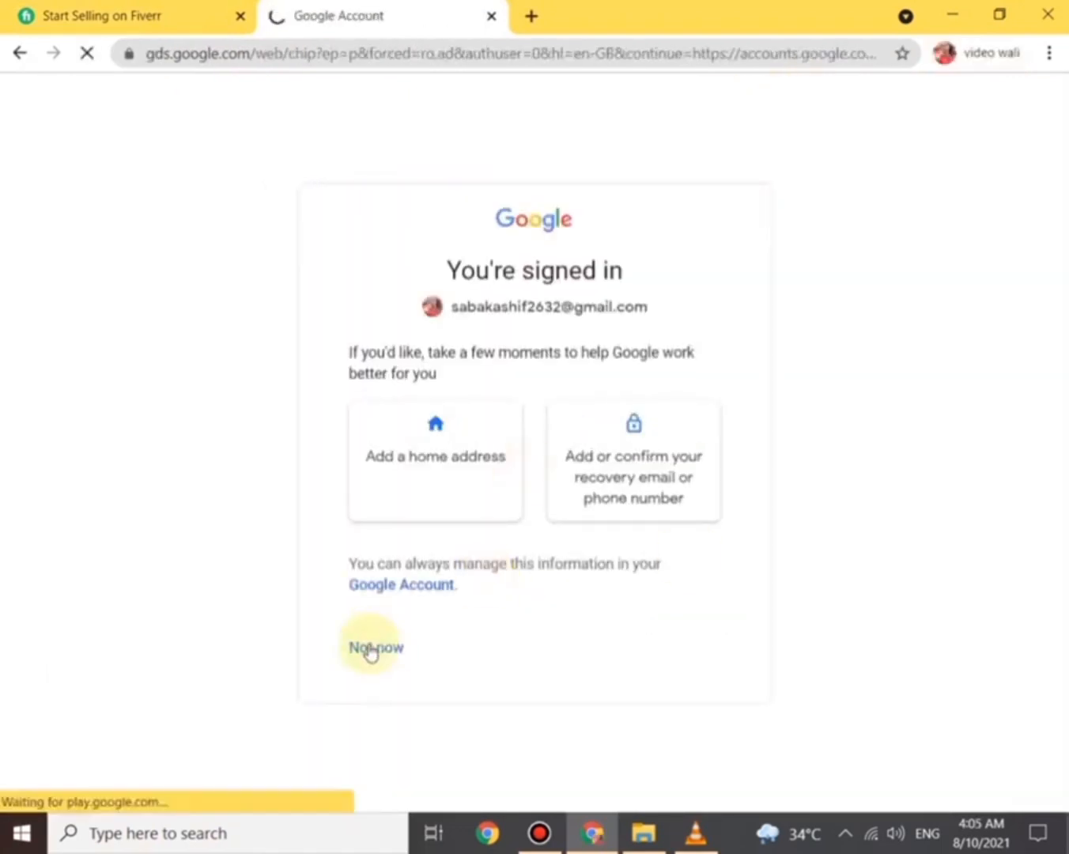
{"action": "left_click", "coordinate": [375, 647]}
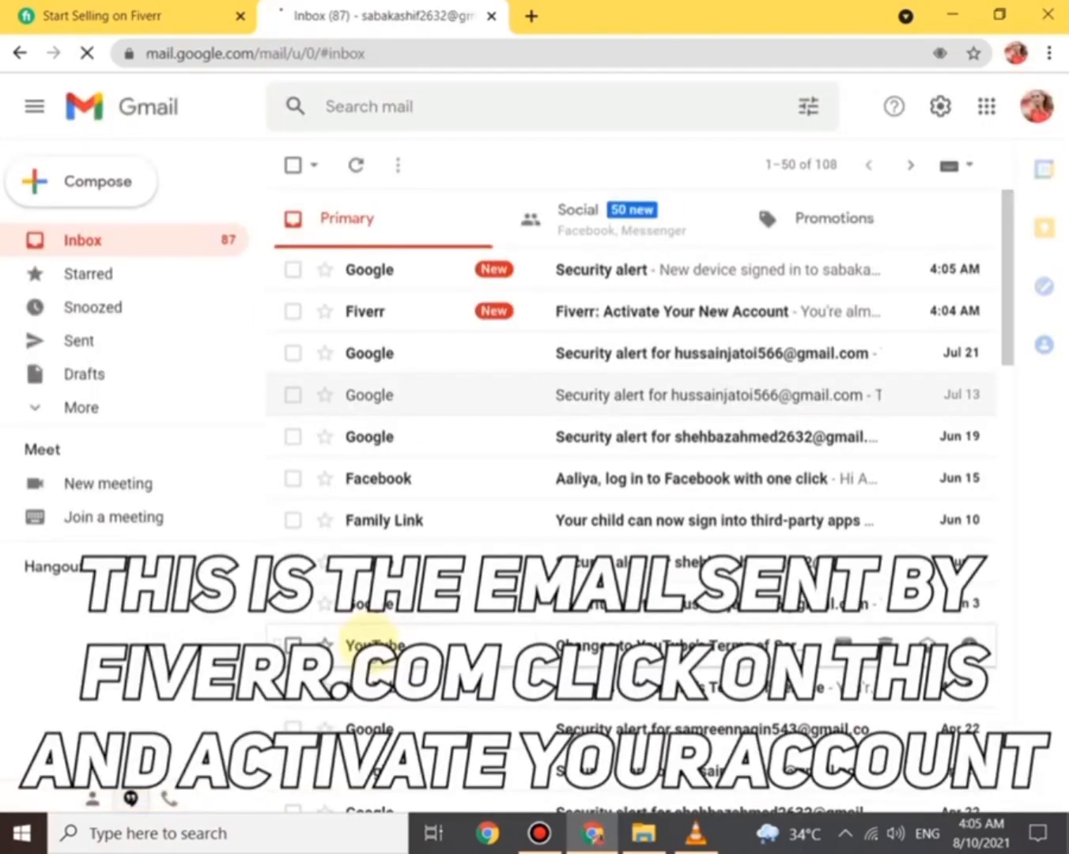
Open Fiverr's Activate Your New Account e-mail and follow its activation link
{"action": "left_click", "coordinate": [669, 313]}
{"action": "scroll", "coordinate": [659, 438], "scroll_direction": "down", "scroll_amount": 3}
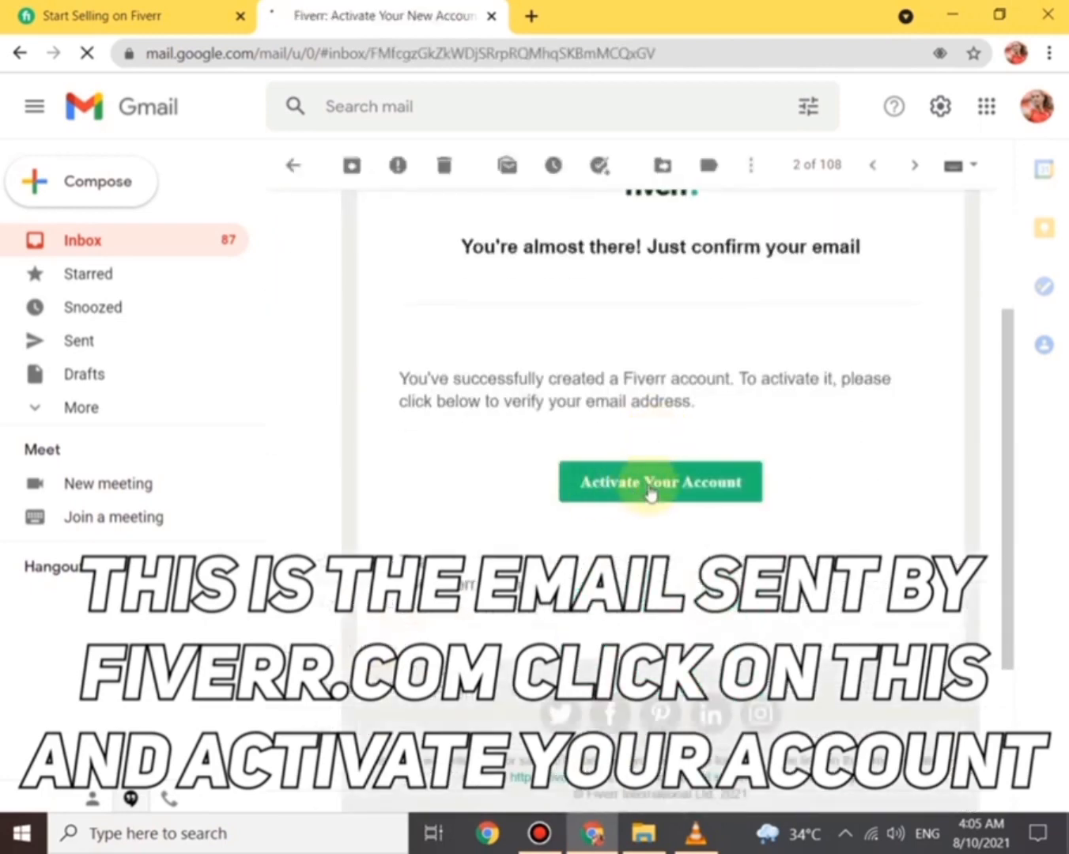
{"action": "left_click", "coordinate": [647, 488]}
{"action": "left_click", "coordinate": [155, 7]}
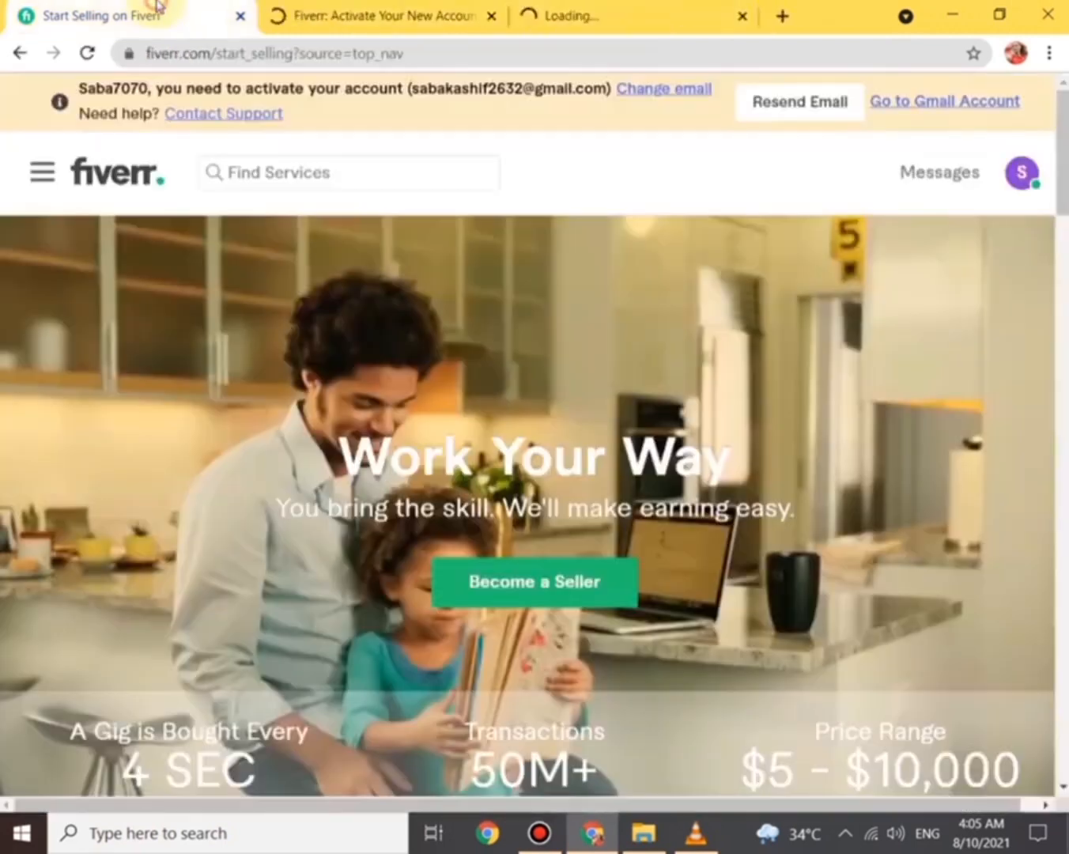
In the activated account's tab, choose Become a Seller from the profile menu
{"action": "left_click", "coordinate": [339, 14]}
{"action": "left_click", "coordinate": [585, 14]}
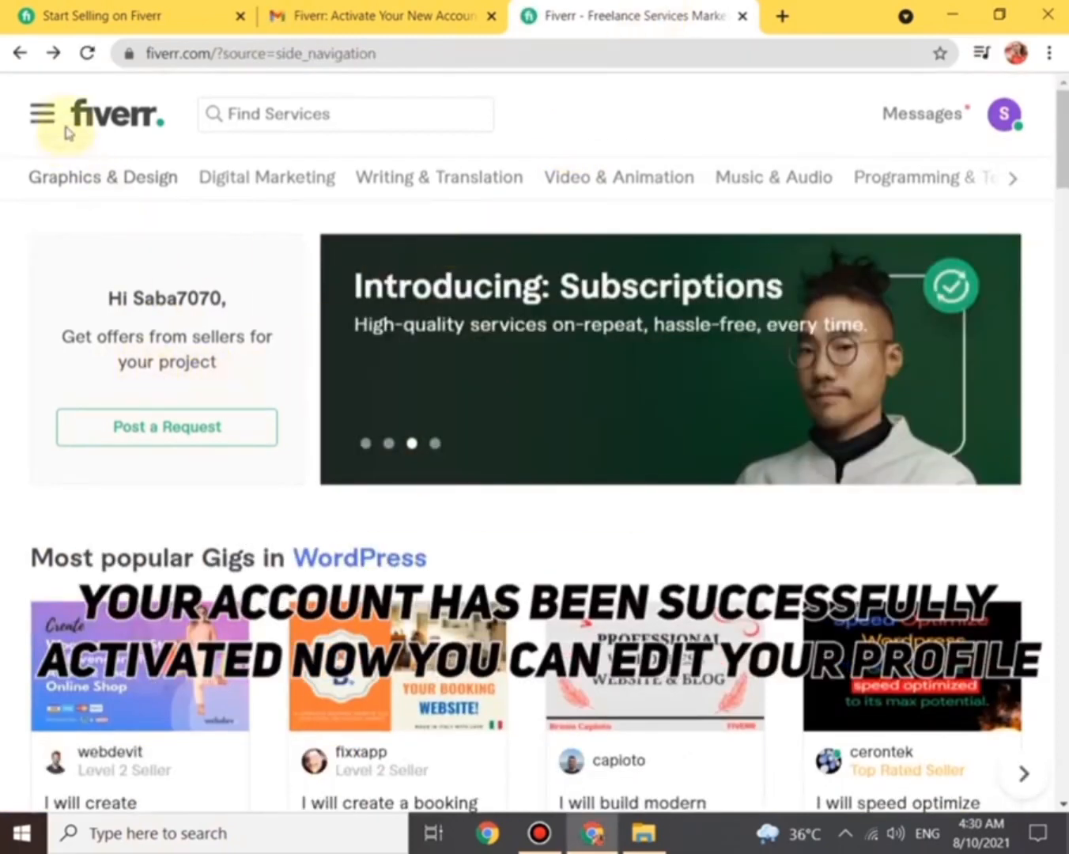
{"action": "left_click", "coordinate": [1005, 113]}
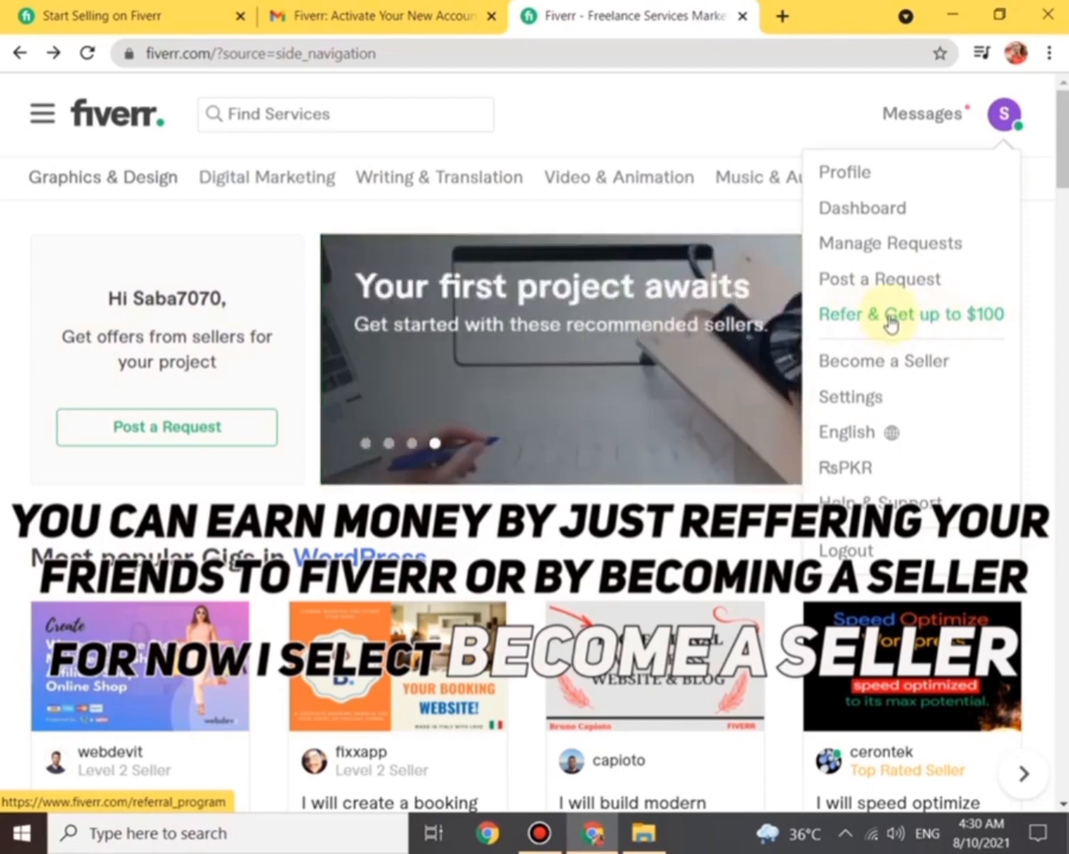
{"action": "left_click", "coordinate": [891, 363]}
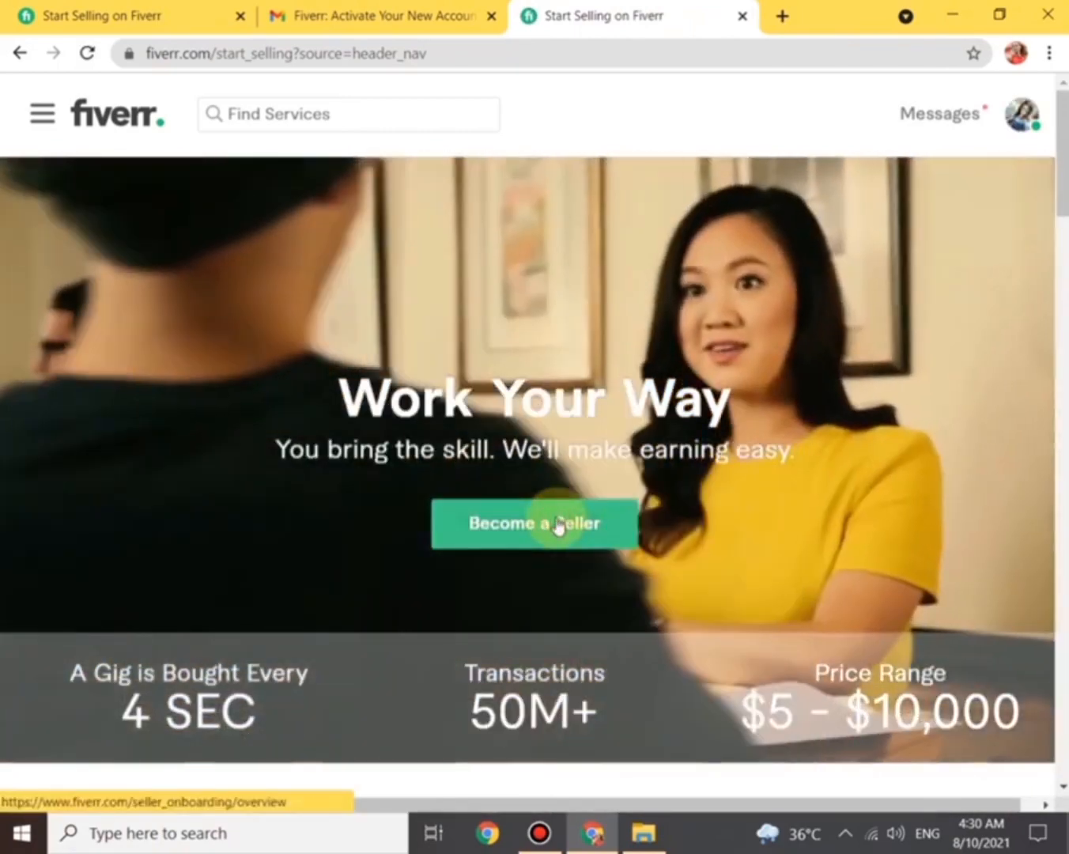
Continue through the selling overview and the do's and don'ts guidelines to Personal Info
{"action": "left_click", "coordinate": [558, 526]}
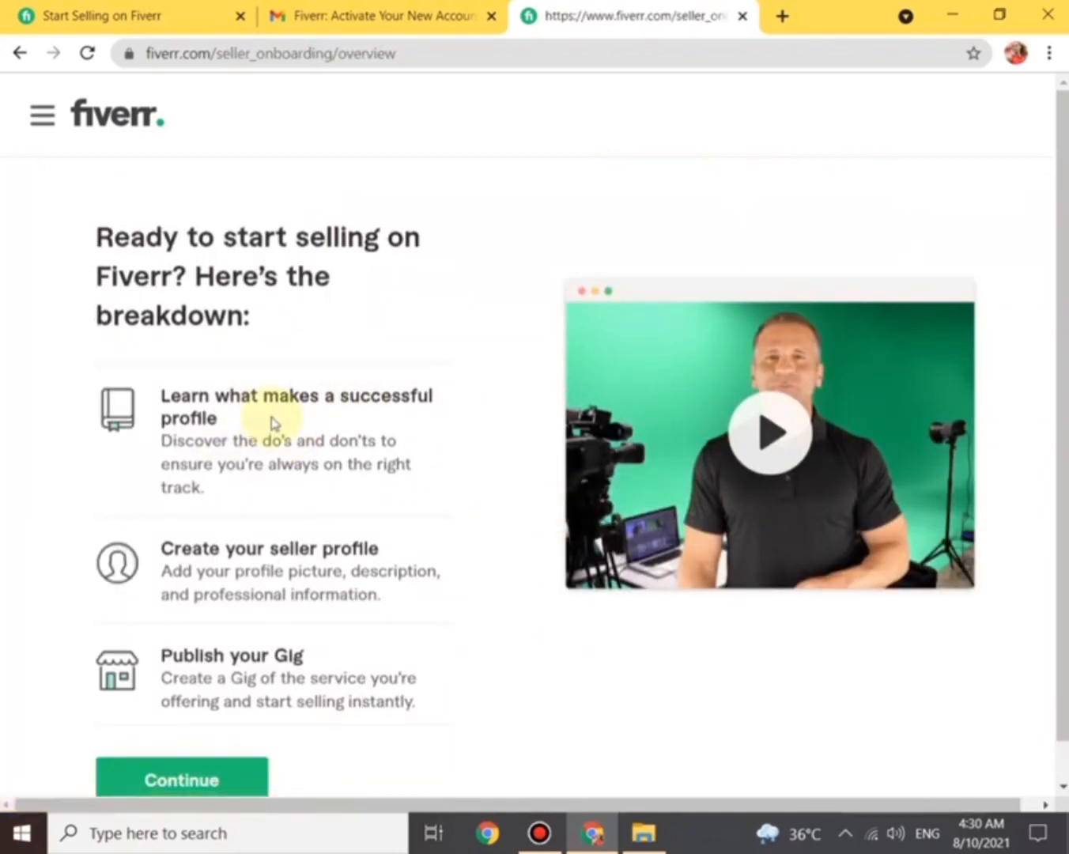
{"action": "scroll", "coordinate": [272, 423], "scroll_direction": "down", "scroll_amount": 1}
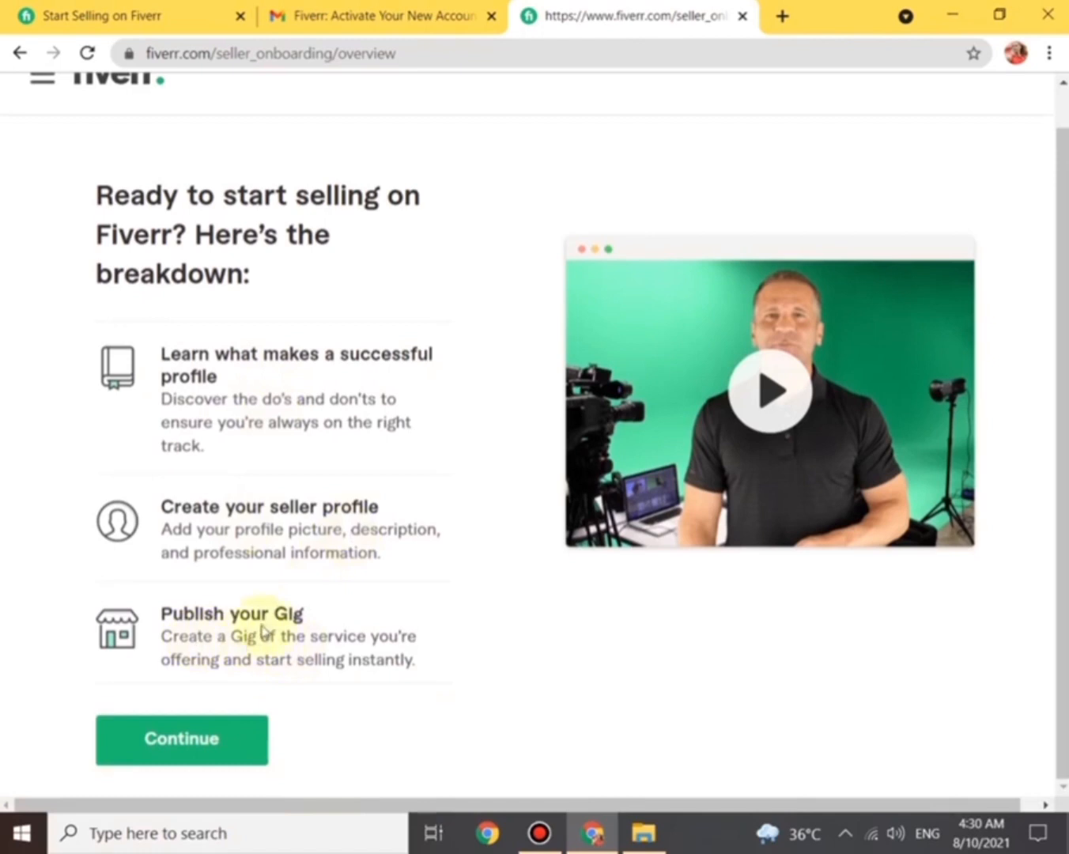
{"action": "left_click", "coordinate": [235, 748]}
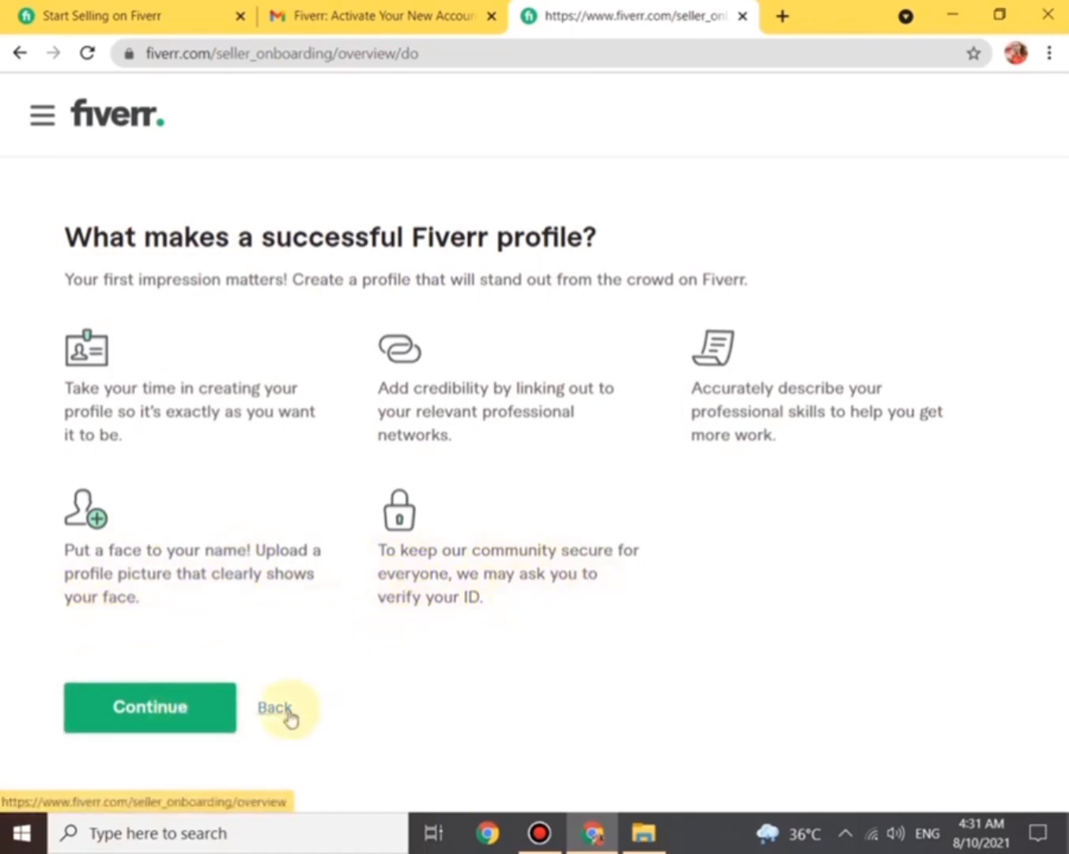
{"action": "left_click", "coordinate": [155, 712]}
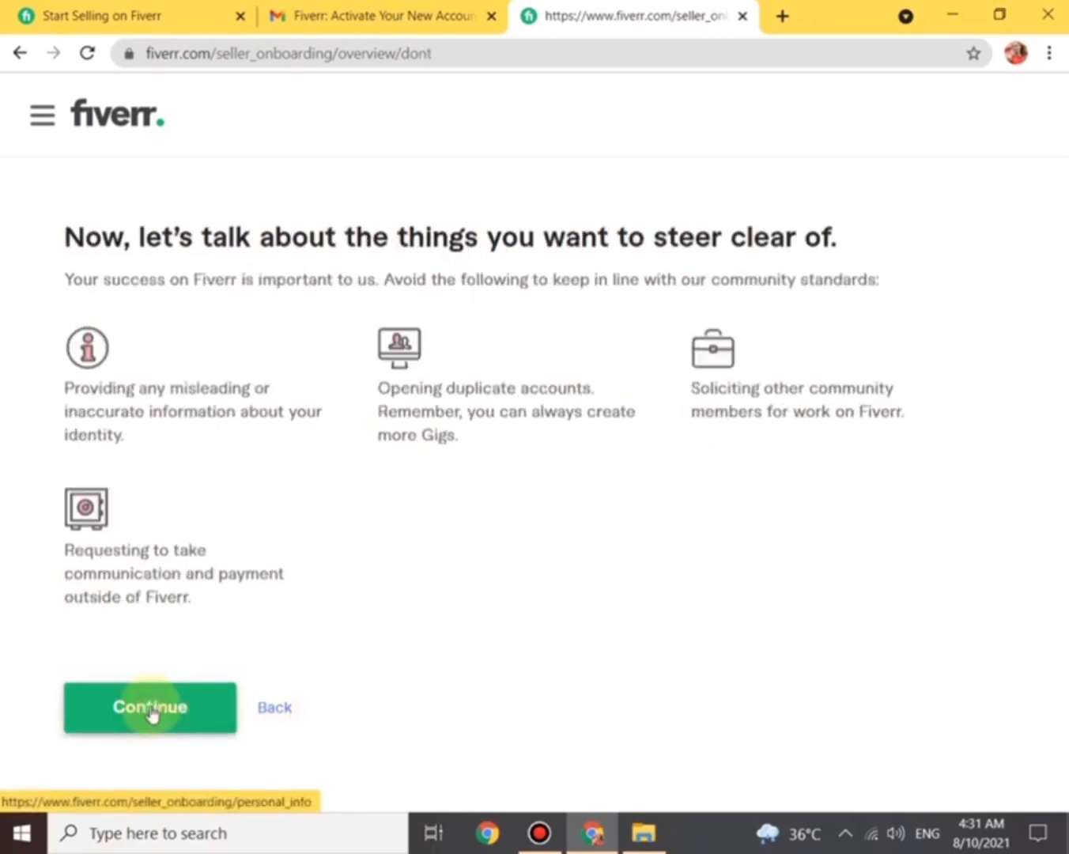
{"action": "left_click", "coordinate": [152, 715]}
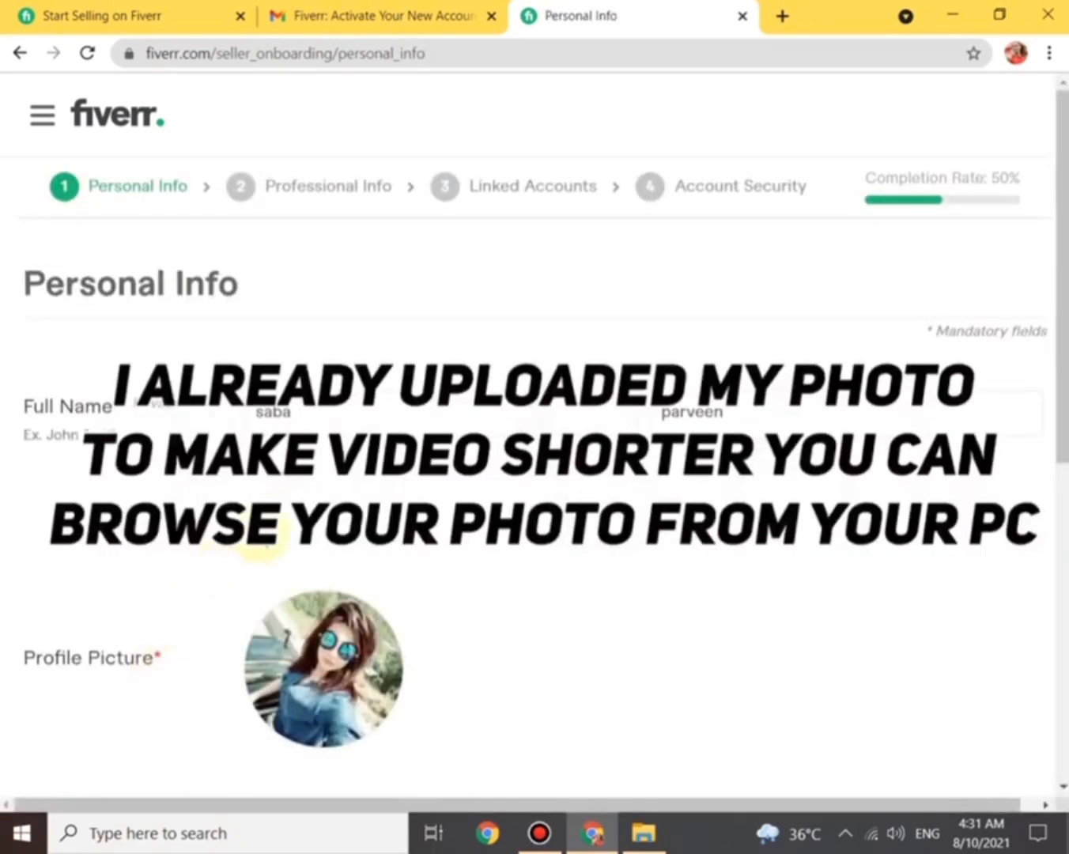
{"action": "mouse_move", "coordinate": [322, 666]}
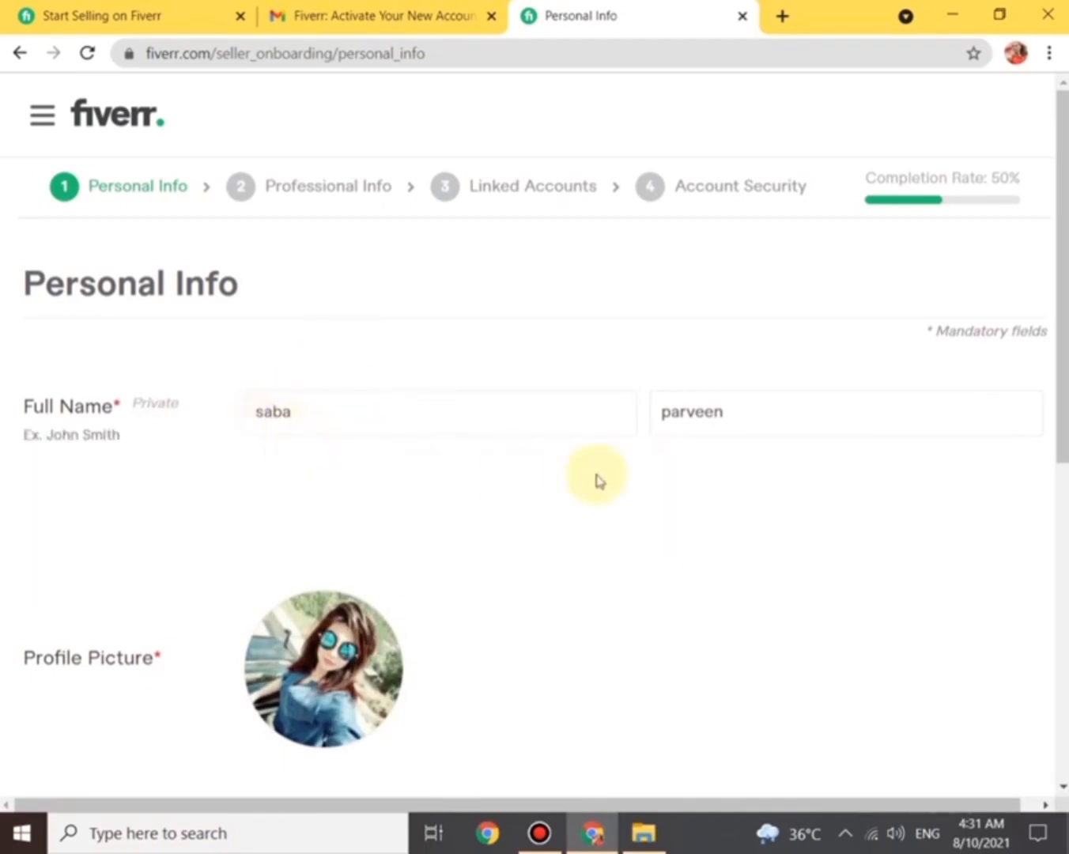
{"action": "scroll", "coordinate": [440, 595], "scroll_direction": "down", "scroll_amount": 4}
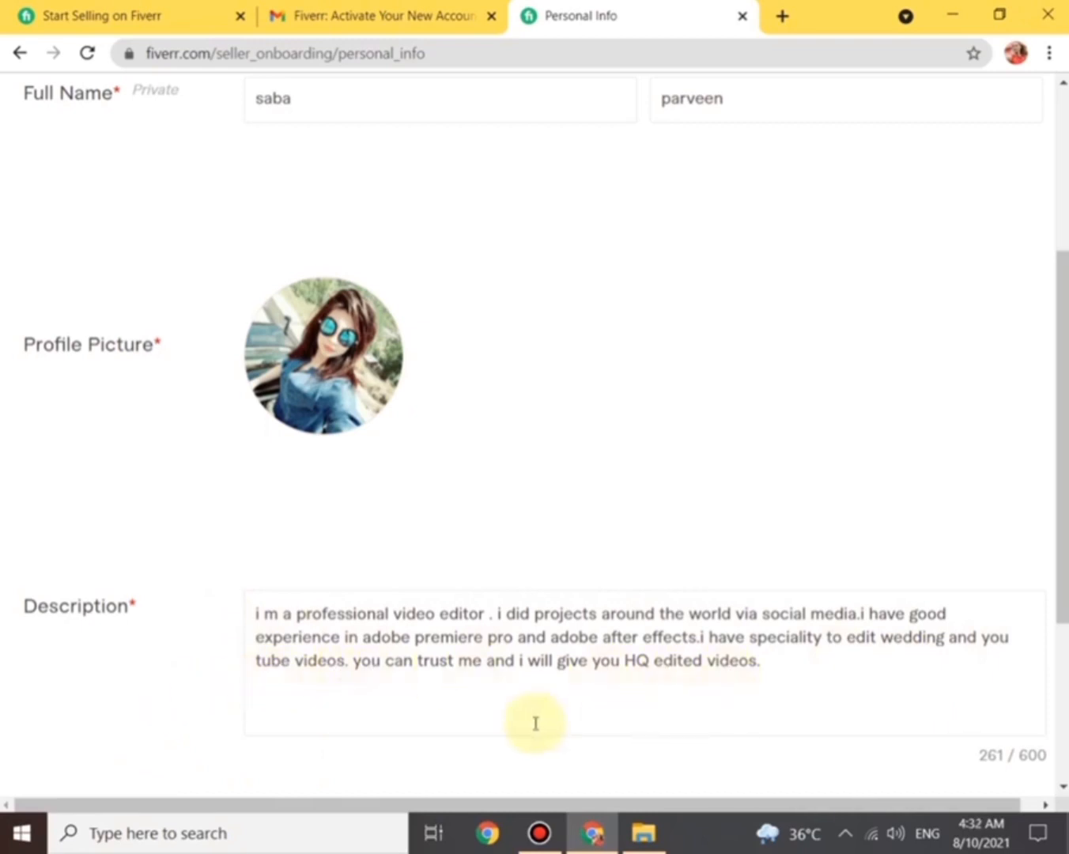
{"action": "scroll", "coordinate": [490, 712], "scroll_direction": "down", "scroll_amount": 4}
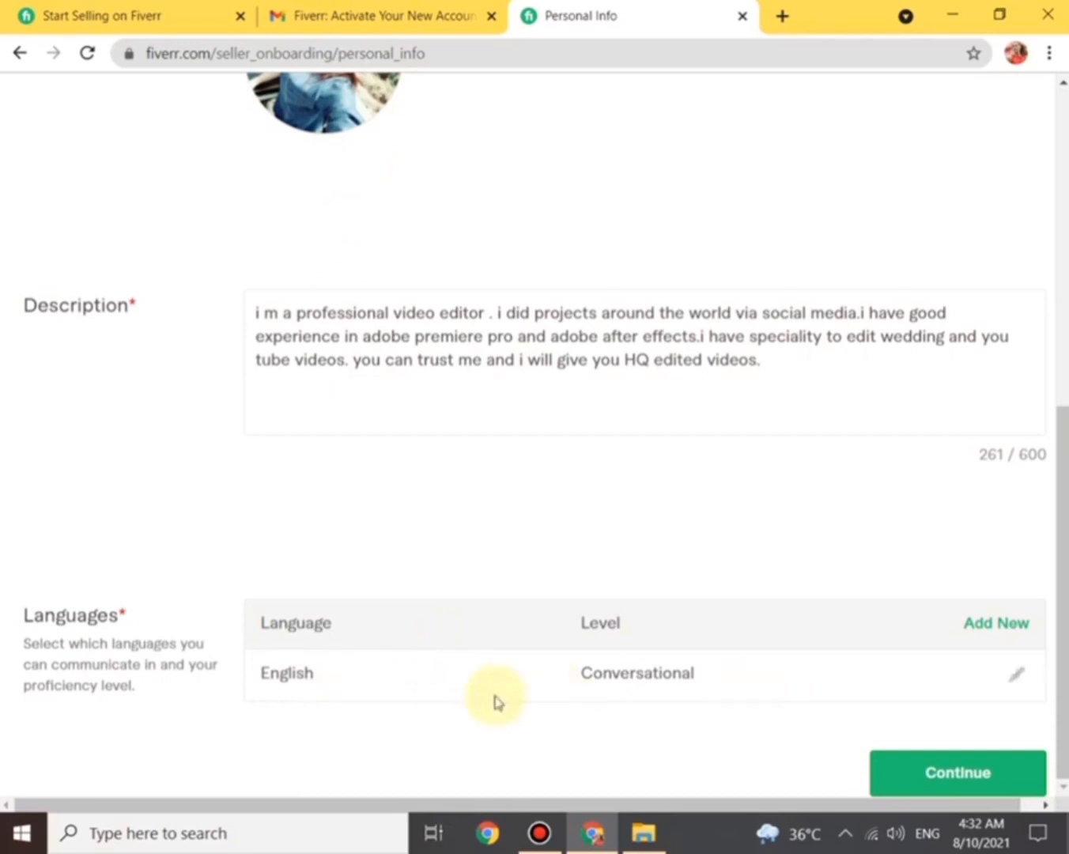
Save Personal Info, then confirm the Video & Animation / Video Editing professional info
{"action": "left_click", "coordinate": [958, 776]}
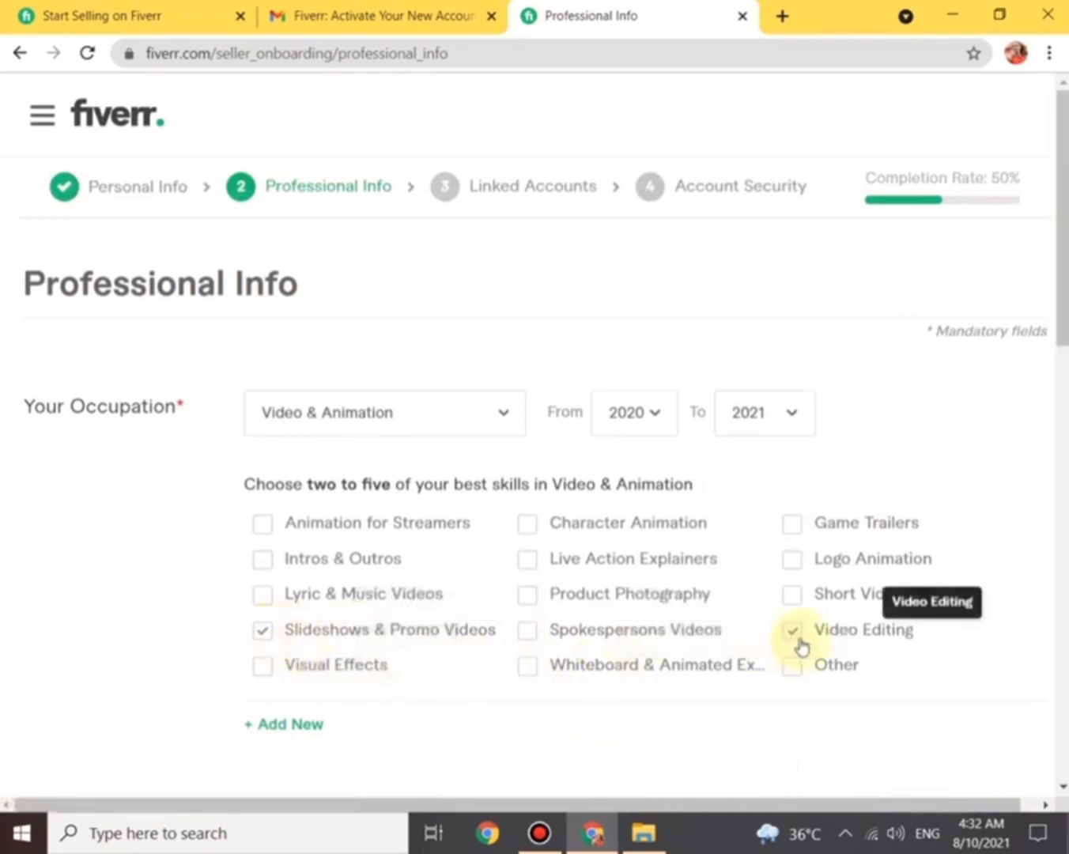
{"action": "scroll", "coordinate": [359, 632], "scroll_direction": "down", "scroll_amount": 4}
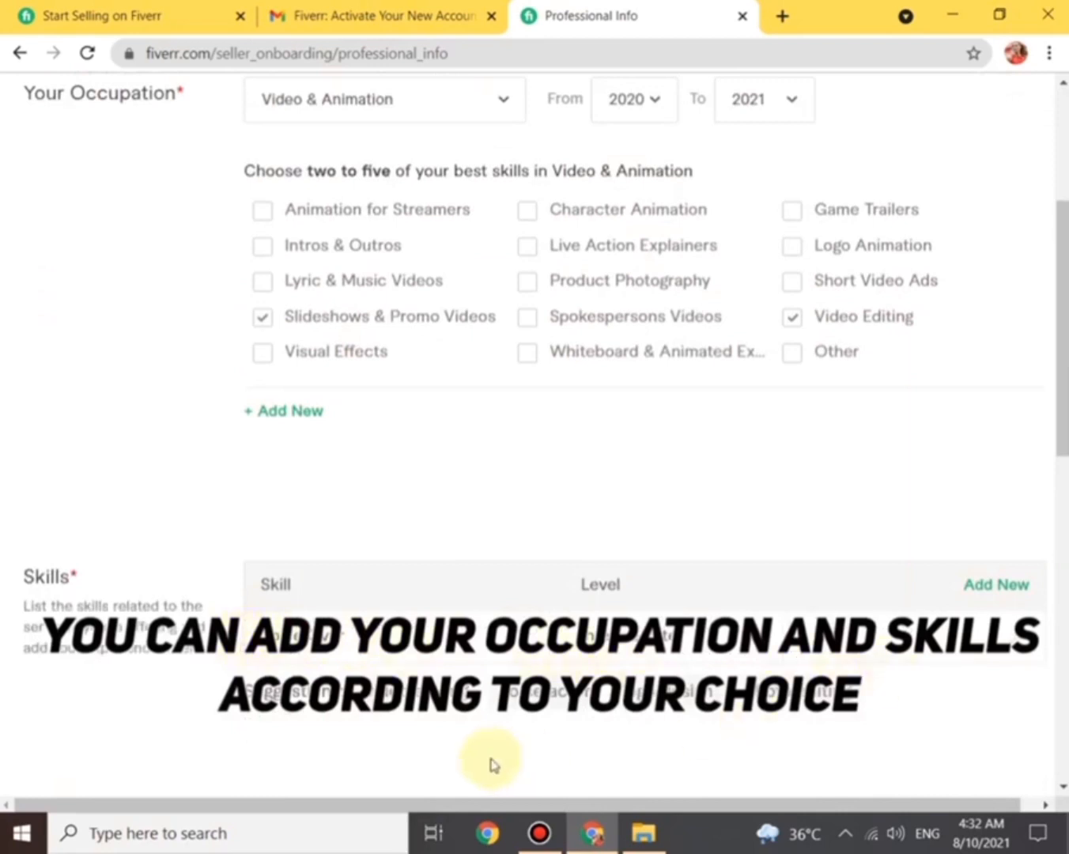
{"action": "scroll", "coordinate": [475, 748], "scroll_direction": "down", "scroll_amount": 4}
{"action": "scroll", "coordinate": [463, 732], "scroll_direction": "down", "scroll_amount": 1}
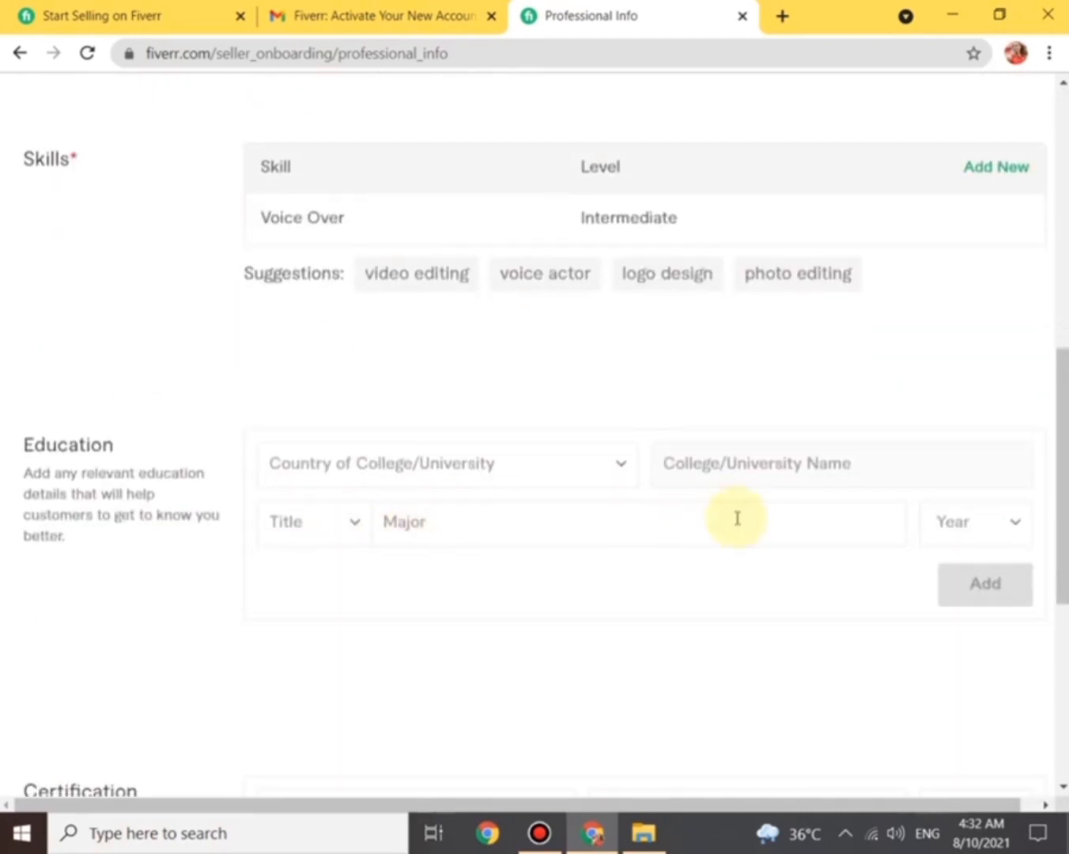
{"action": "scroll", "coordinate": [450, 664], "scroll_direction": "down", "scroll_amount": 6}
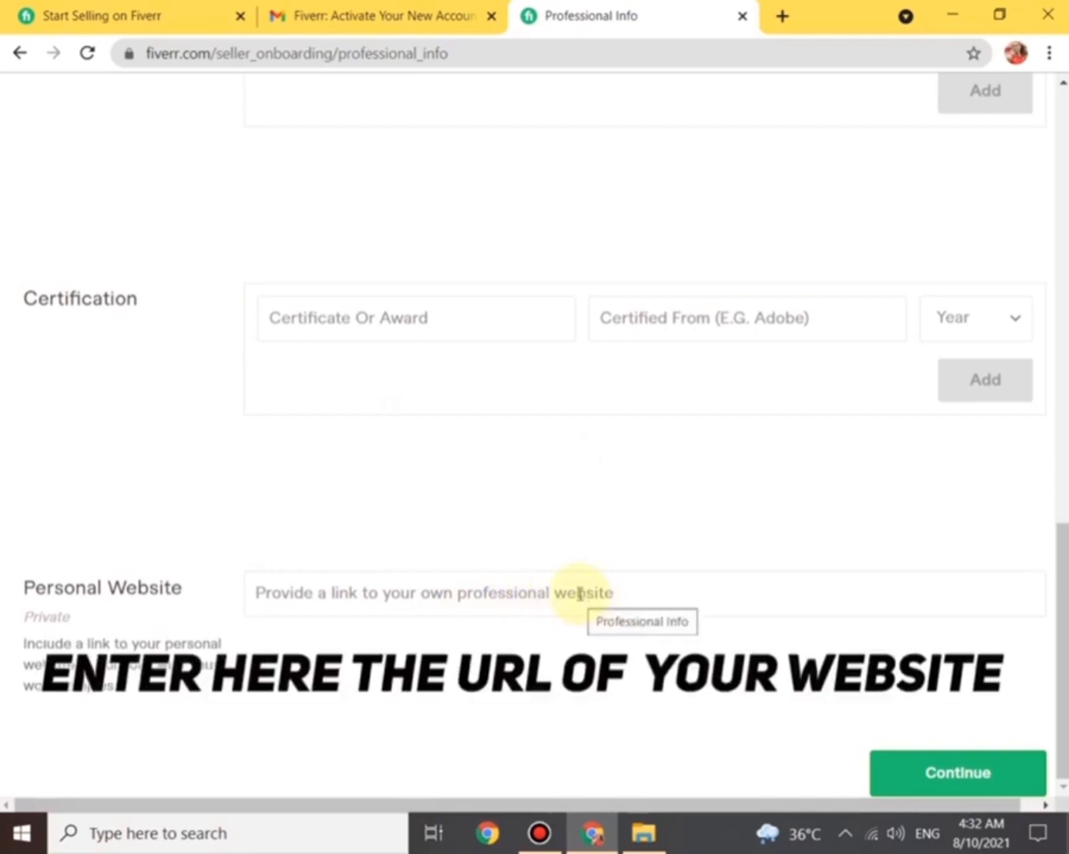
{"action": "scroll", "coordinate": [578, 587], "scroll_direction": "up", "scroll_amount": 4}
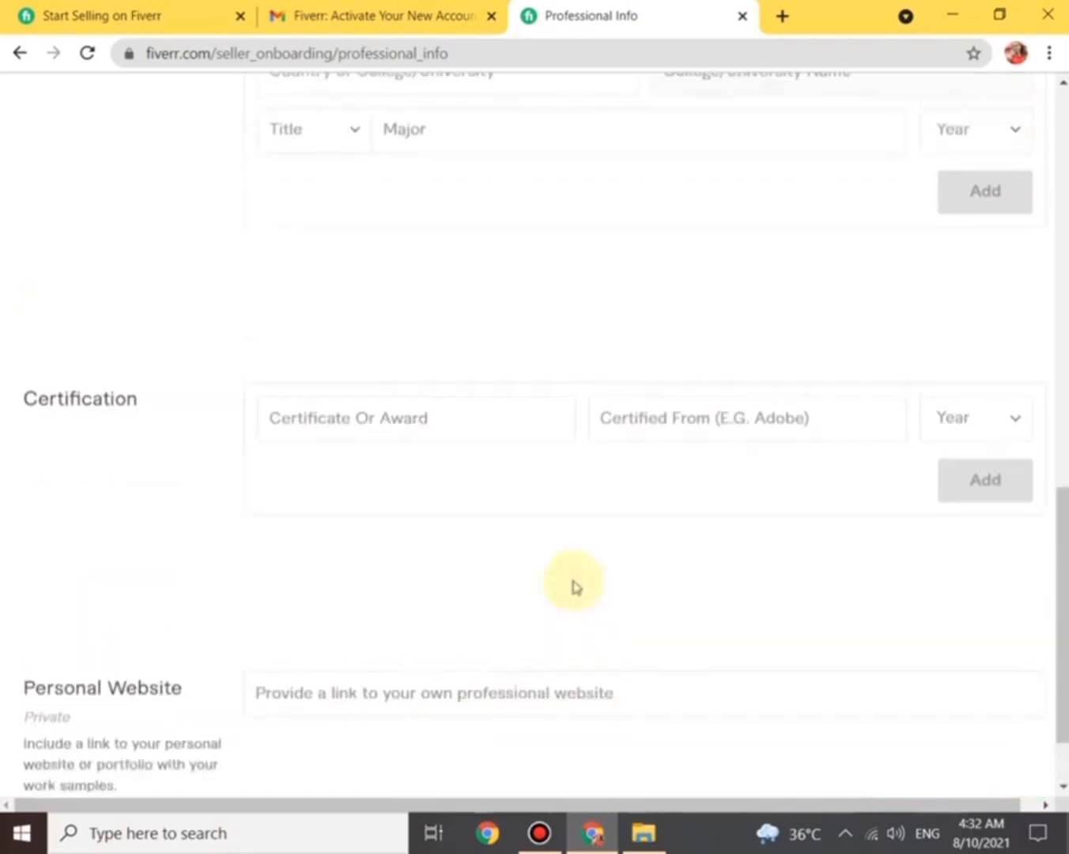
{"action": "scroll", "coordinate": [574, 569], "scroll_direction": "down", "scroll_amount": 4}
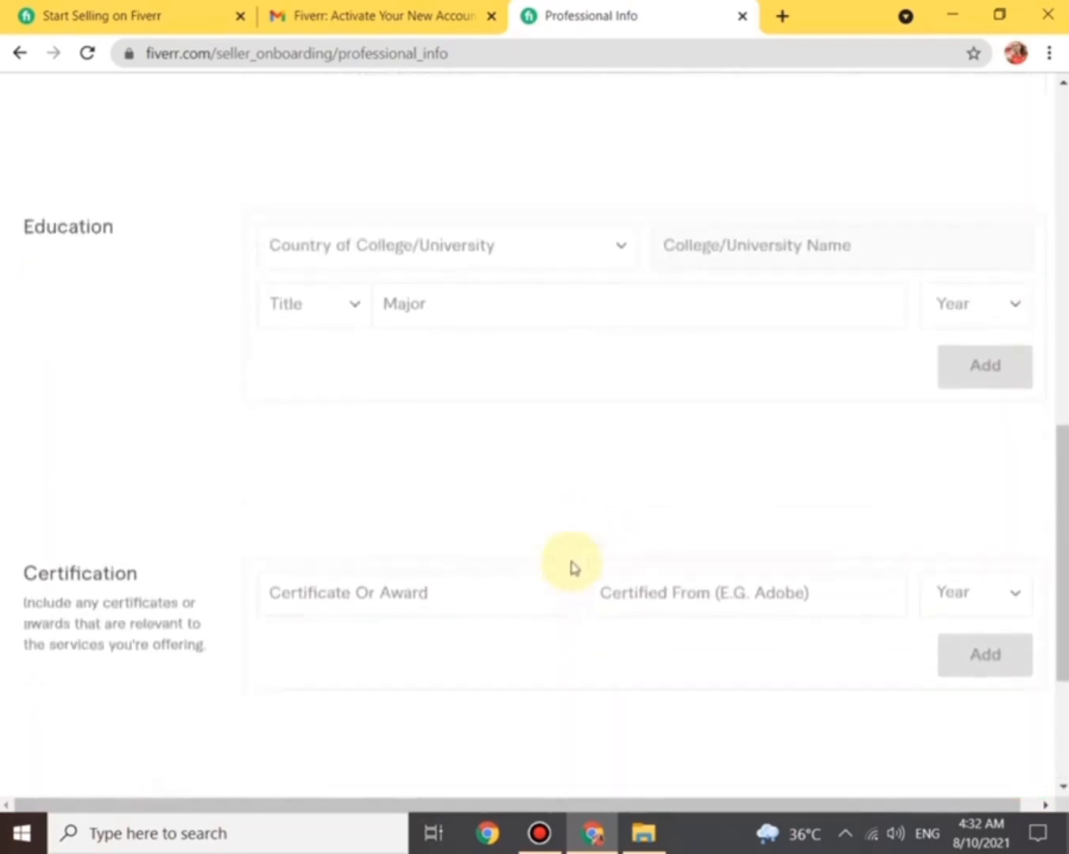
{"action": "left_click", "coordinate": [929, 766]}
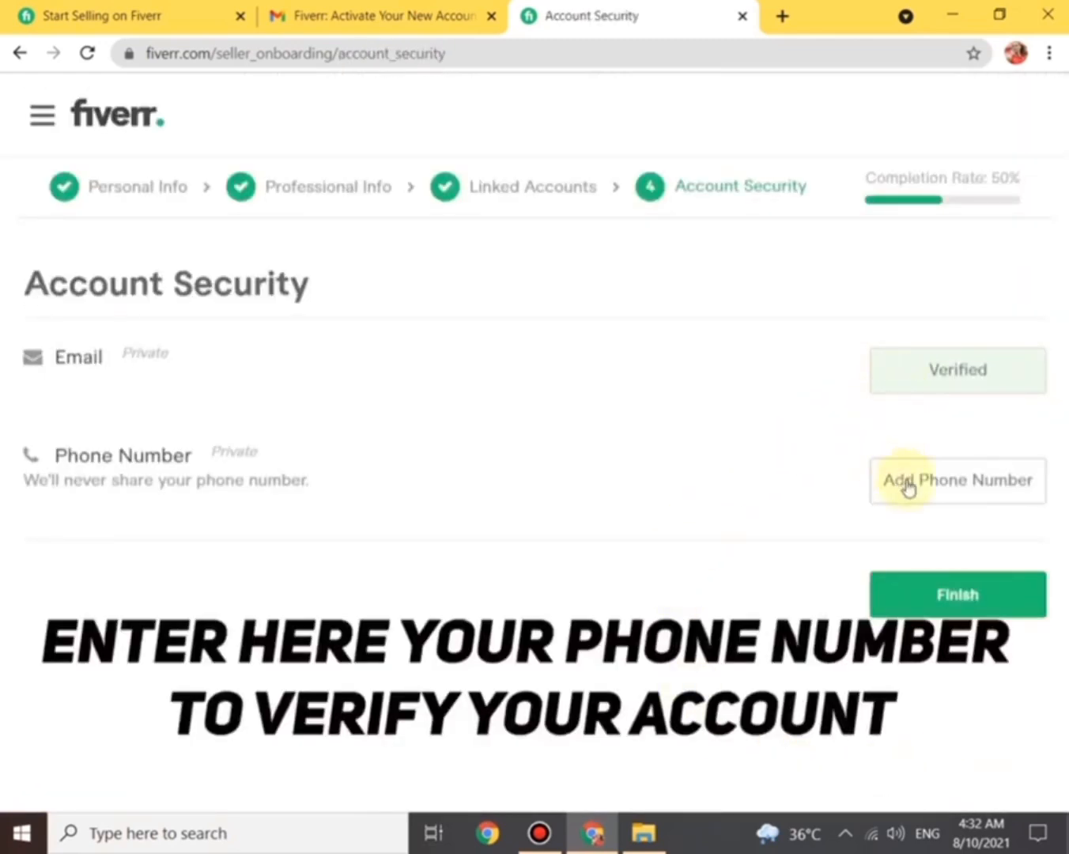
Add a phone number and verify it with the code received by SMS
{"action": "left_click", "coordinate": [972, 484]}
{"action": "left_click", "coordinate": [488, 429]}
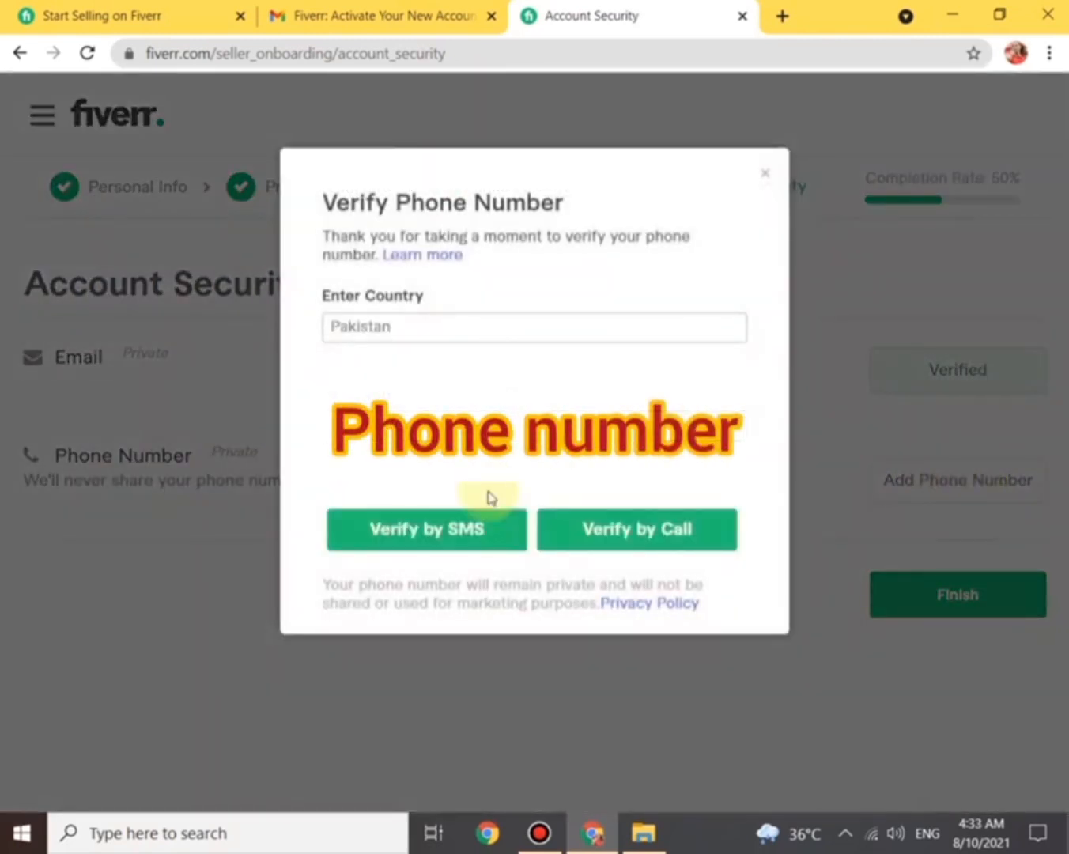
{"action": "left_click", "coordinate": [475, 526]}
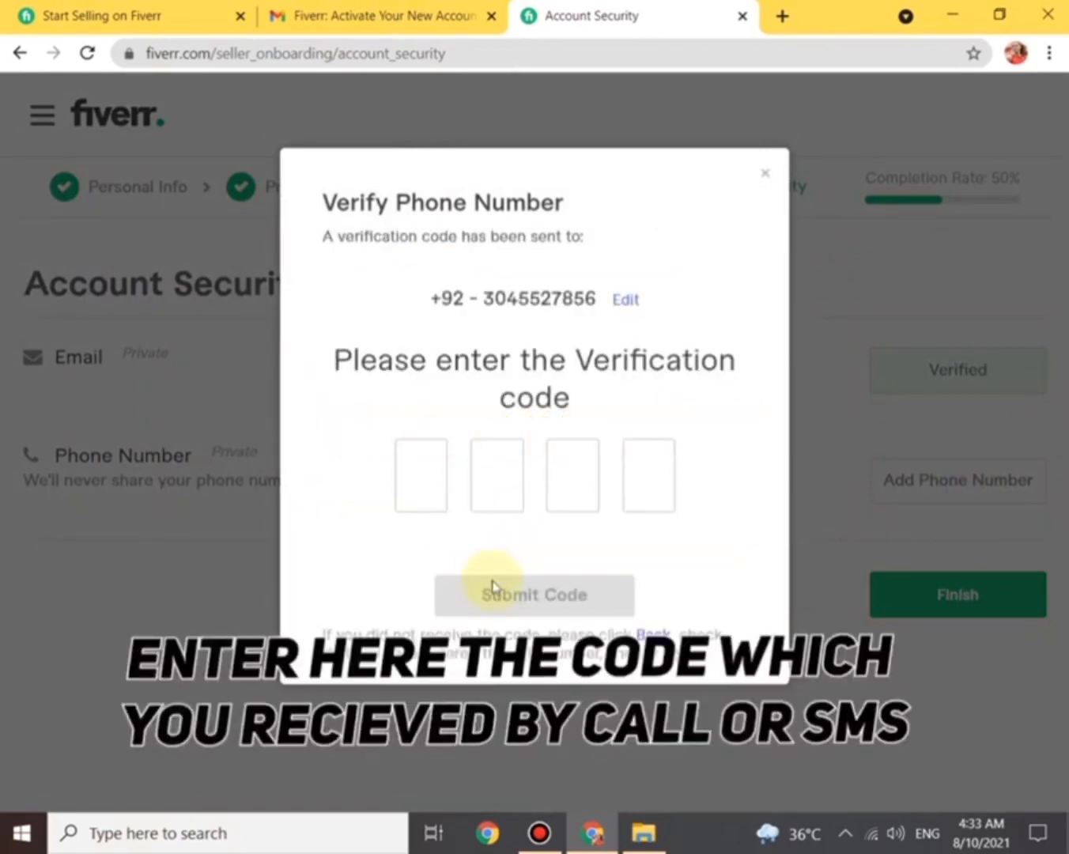
{"action": "left_click", "coordinate": [446, 474]}
{"action": "left_click", "coordinate": [528, 609]}
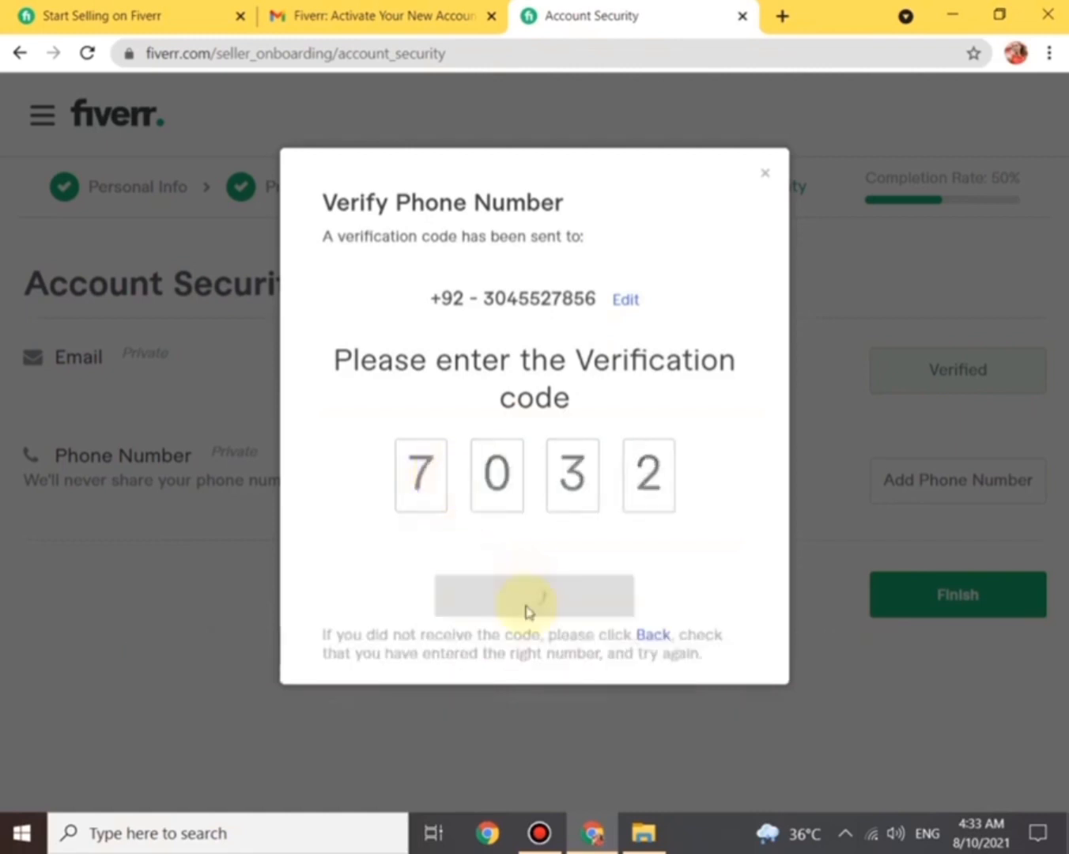
{"action": "left_click", "coordinate": [568, 327]}
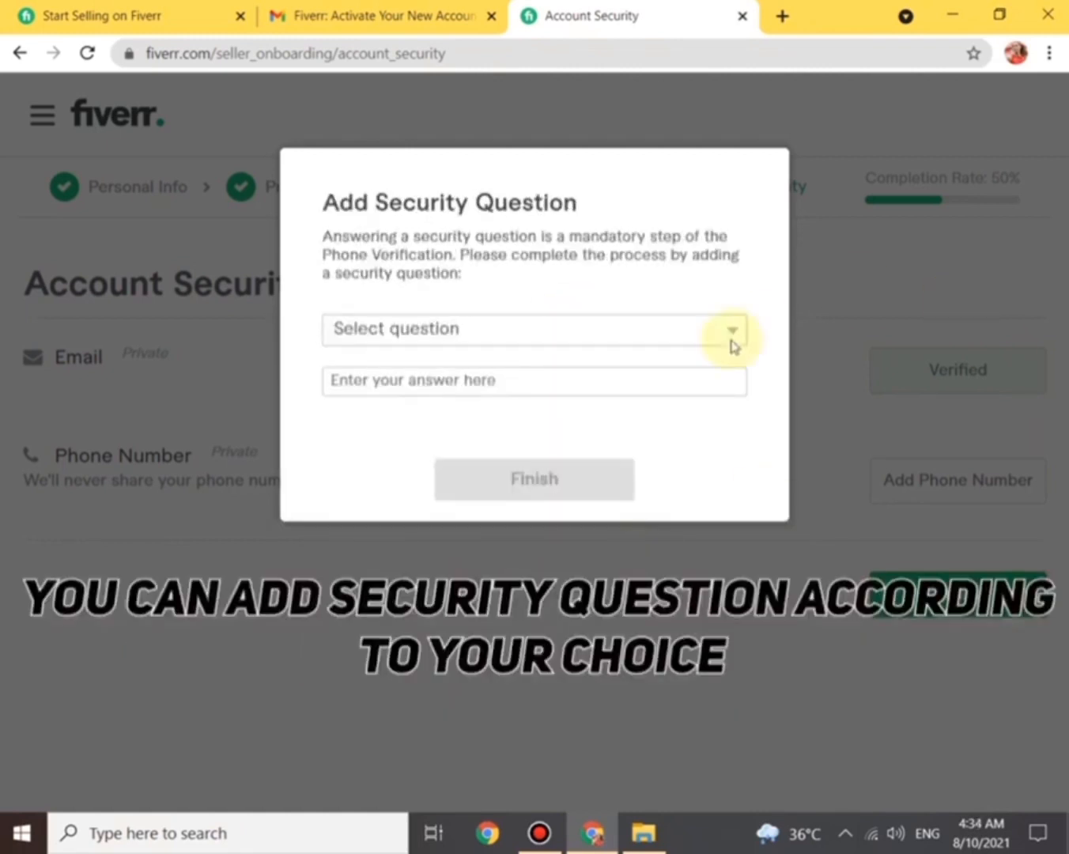
Choose the first-pet security question, type the answer, and save it
{"action": "left_click", "coordinate": [733, 346]}
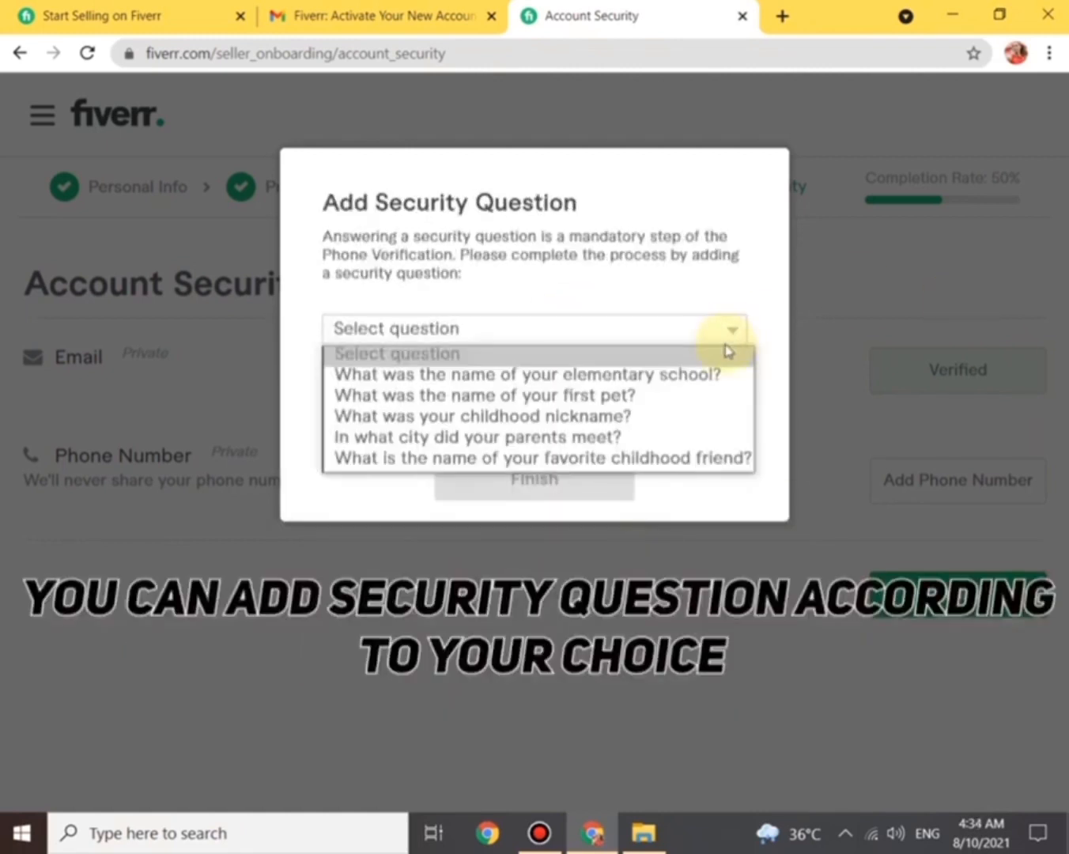
{"action": "left_click", "coordinate": [667, 405]}
{"action": "left_click", "coordinate": [649, 370]}
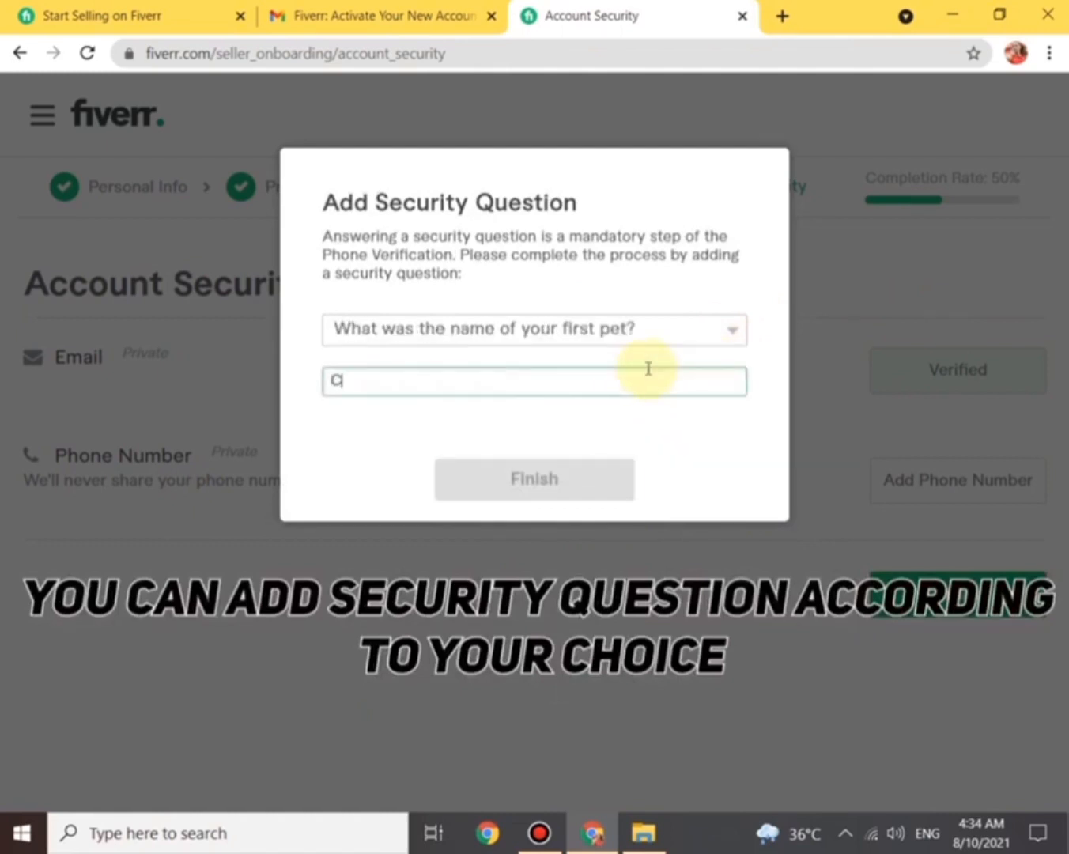
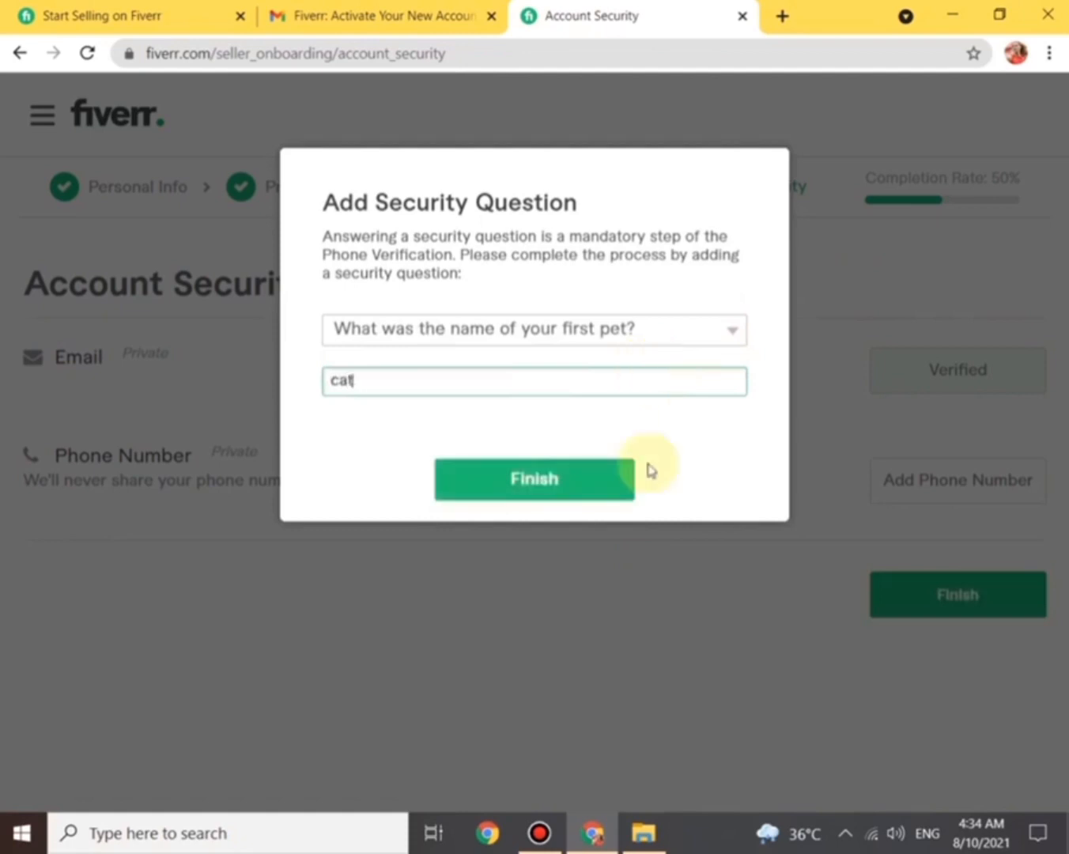
{"action": "left_click", "coordinate": [613, 483]}
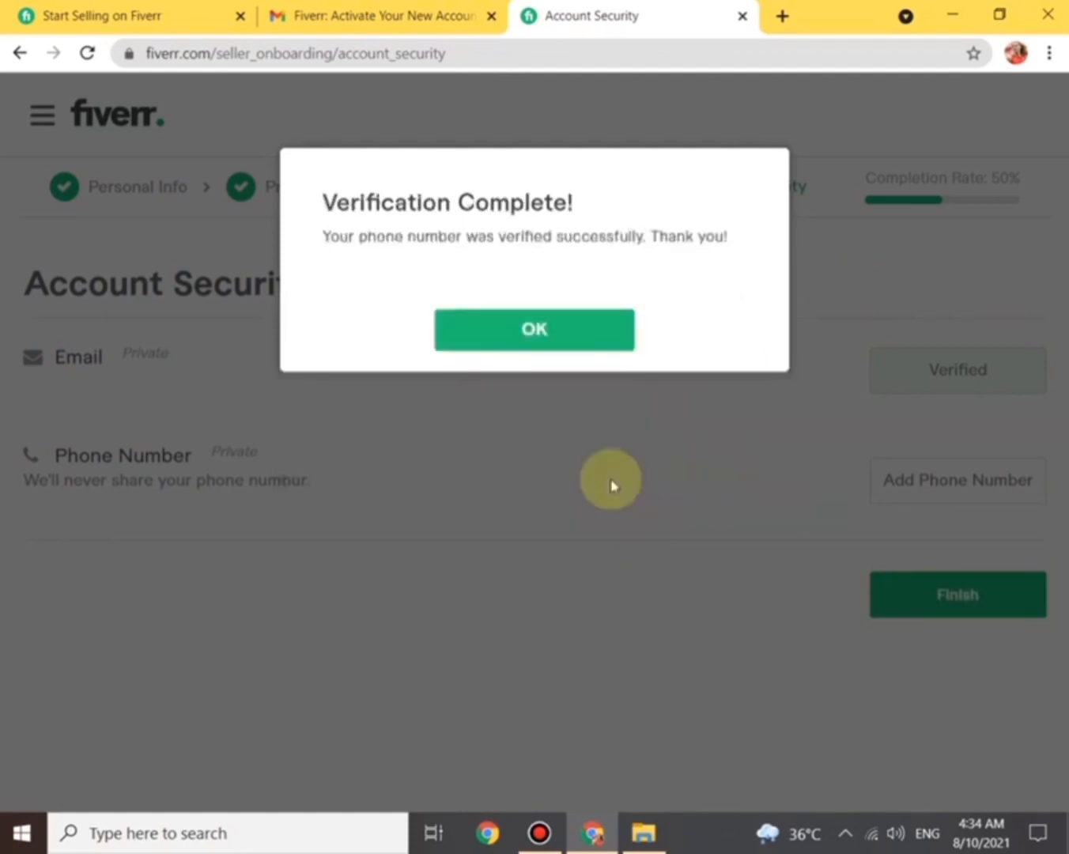
Finish the seller profile and start creating a new gig
{"action": "left_click", "coordinate": [591, 345]}
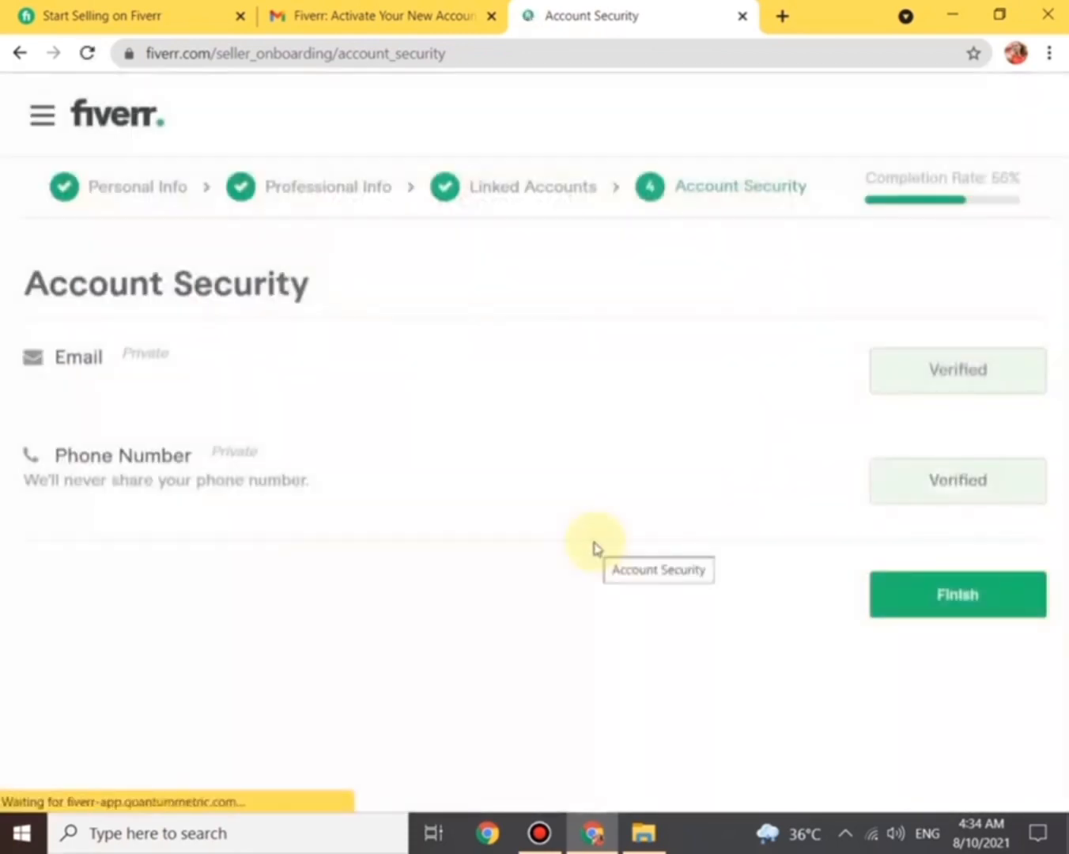
{"action": "left_click", "coordinate": [946, 607]}
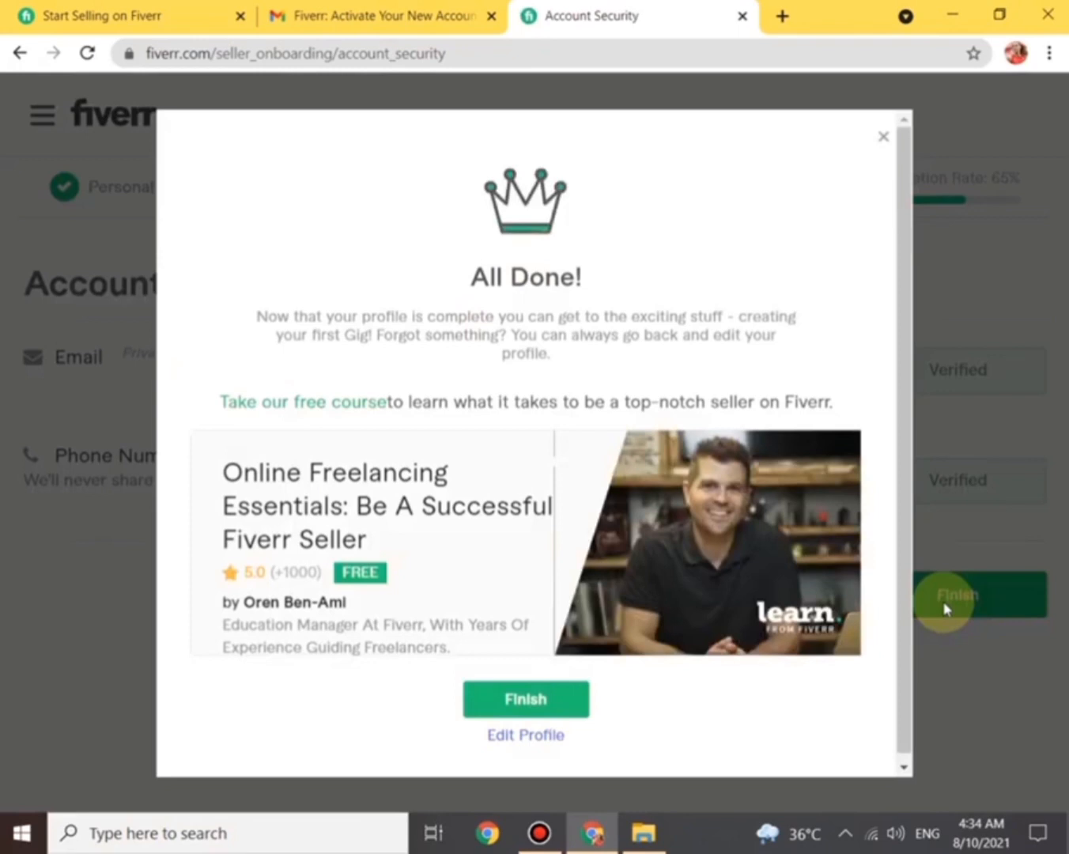
{"action": "left_click", "coordinate": [525, 711]}
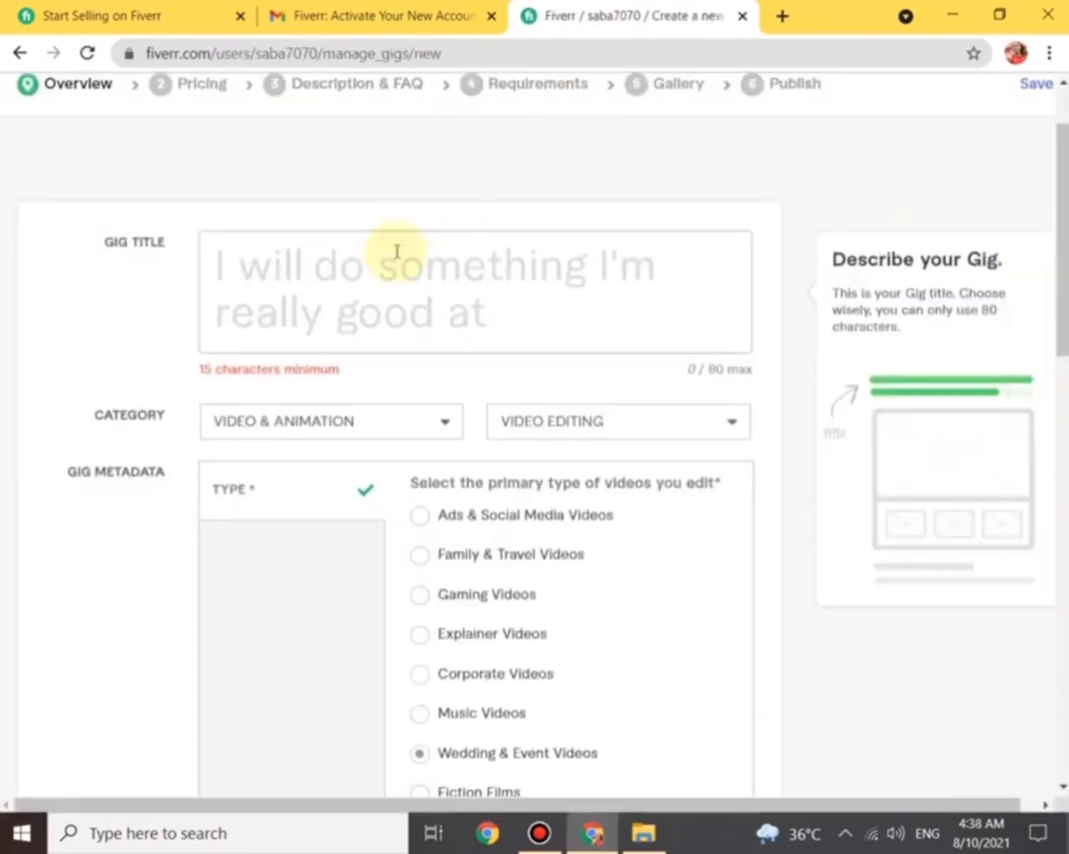
Title the gig 'I will edit videos professionally' under Video & Animation > Video Editing
{"action": "type", "text": "edit v"}
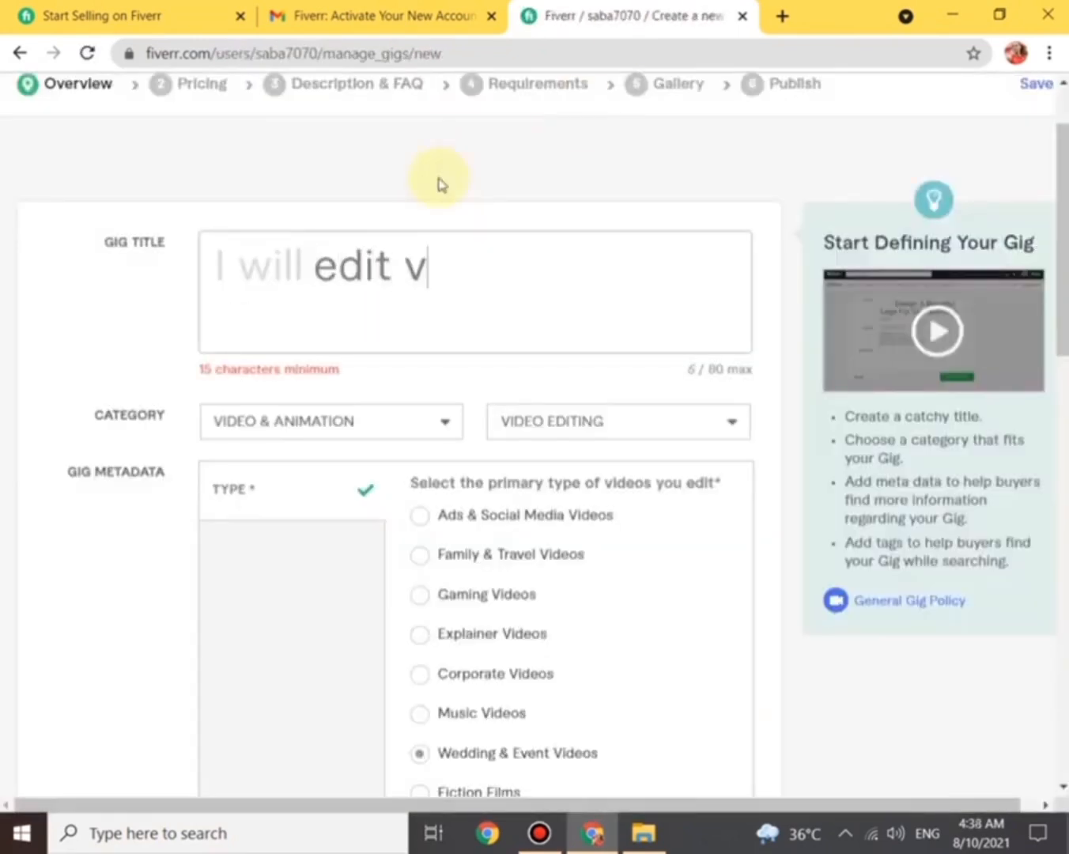
{"action": "type", "text": "ideos "}
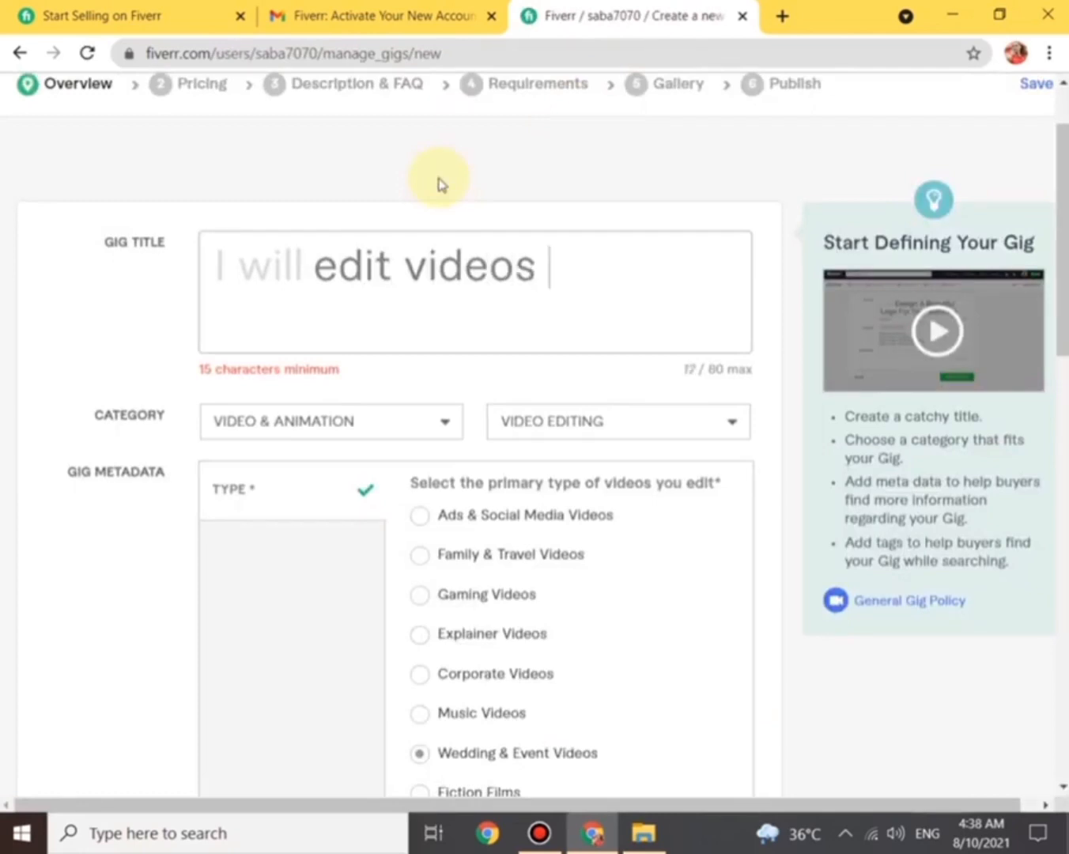
{"action": "type", "text": "profess"}
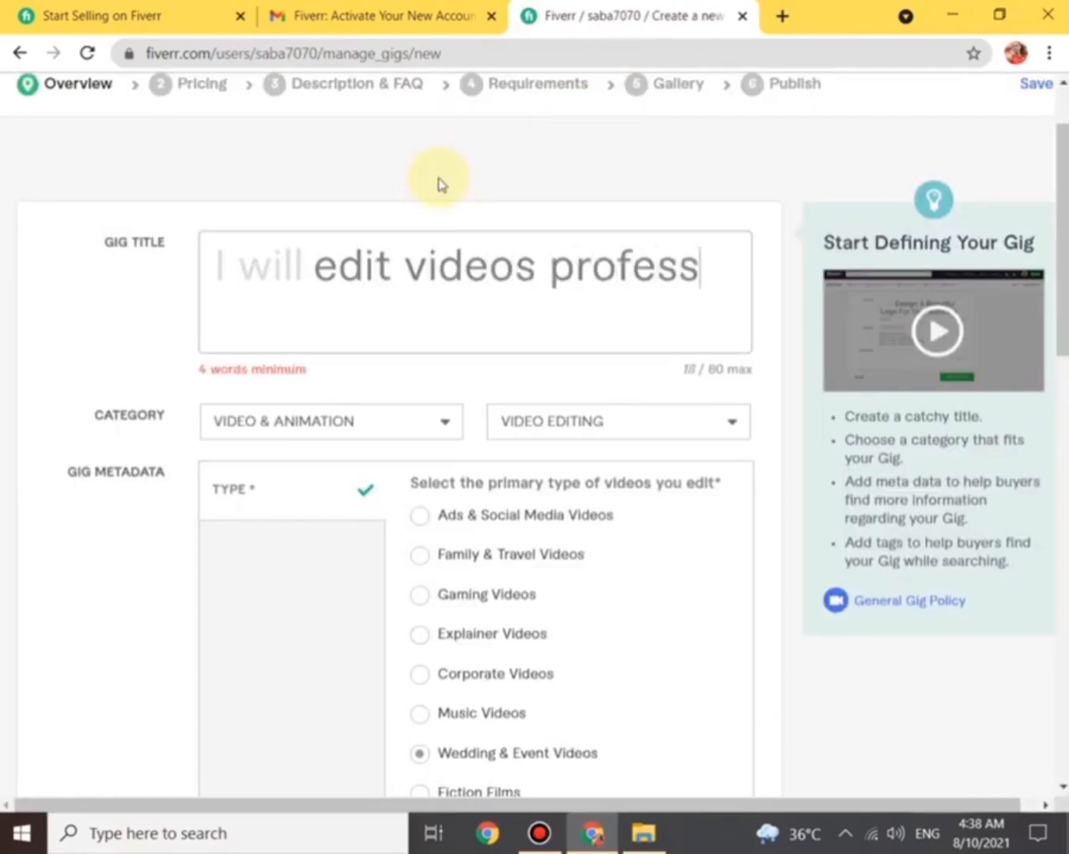
{"action": "type", "text": "ionally"}
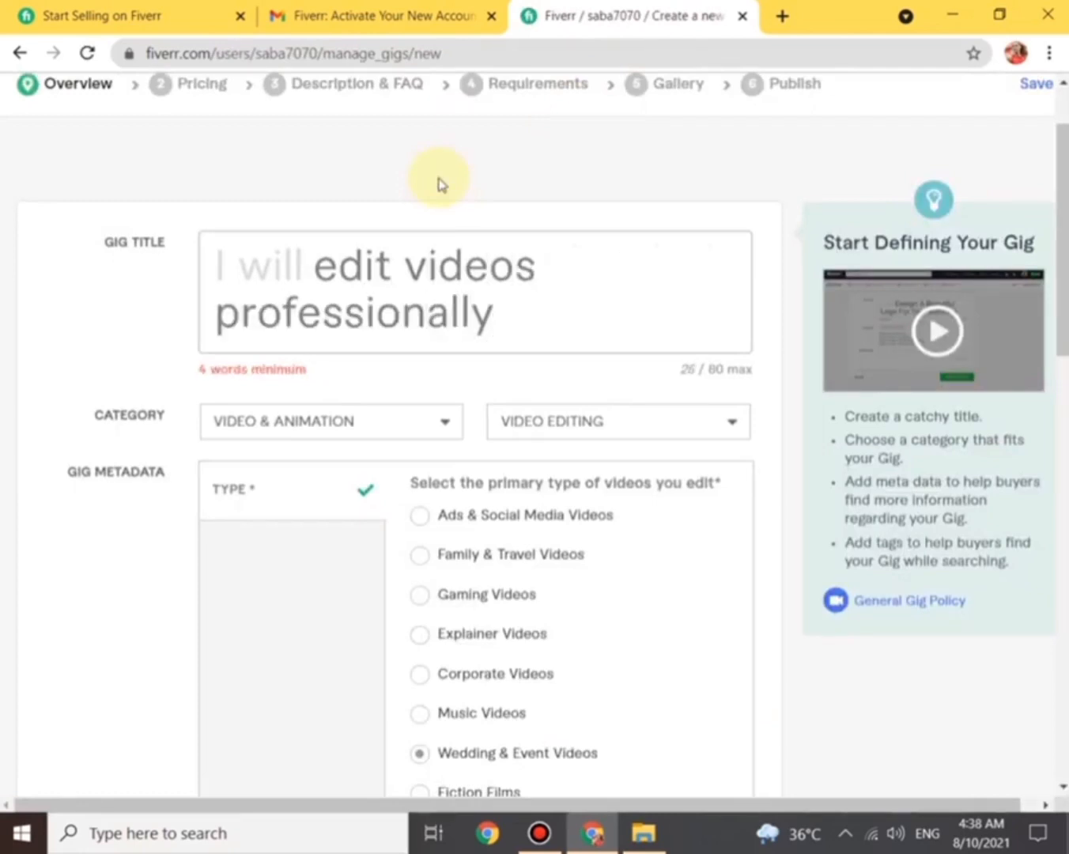
{"action": "left_click", "coordinate": [442, 431]}
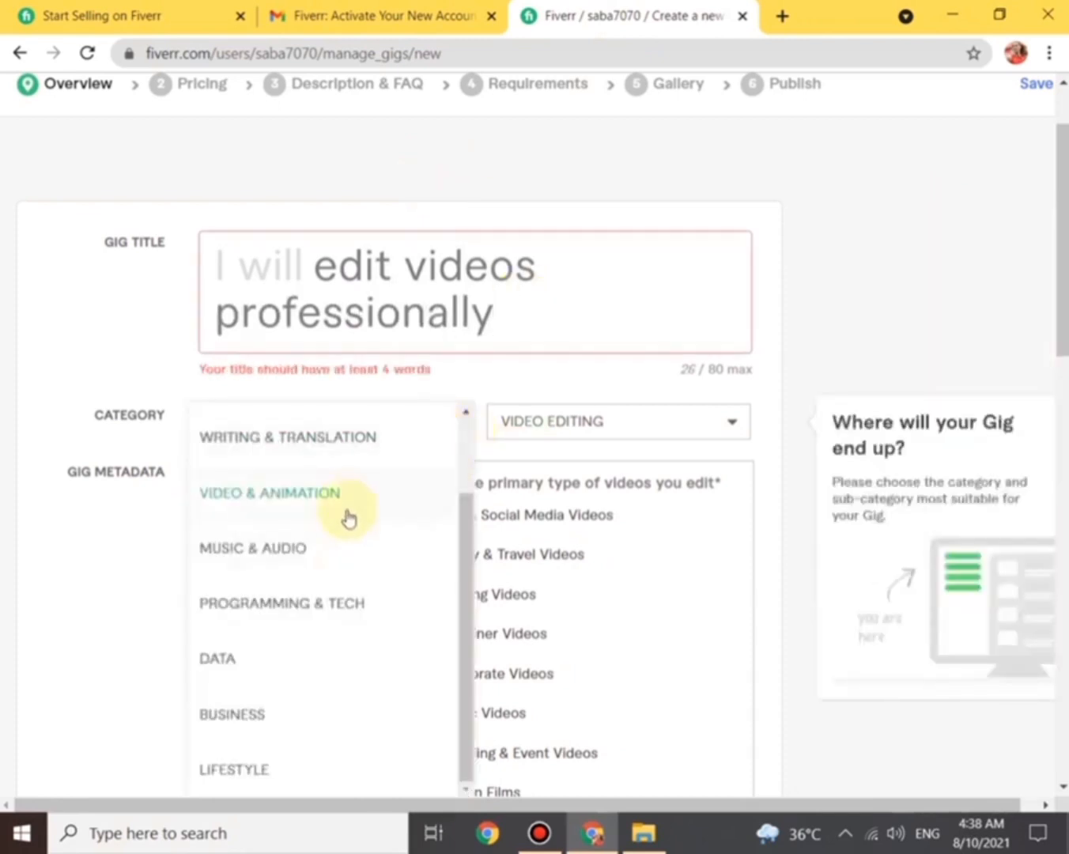
{"action": "scroll", "coordinate": [346, 511], "scroll_direction": "down", "scroll_amount": 3}
{"action": "left_click", "coordinate": [398, 285]}
{"action": "left_click", "coordinate": [632, 213]}
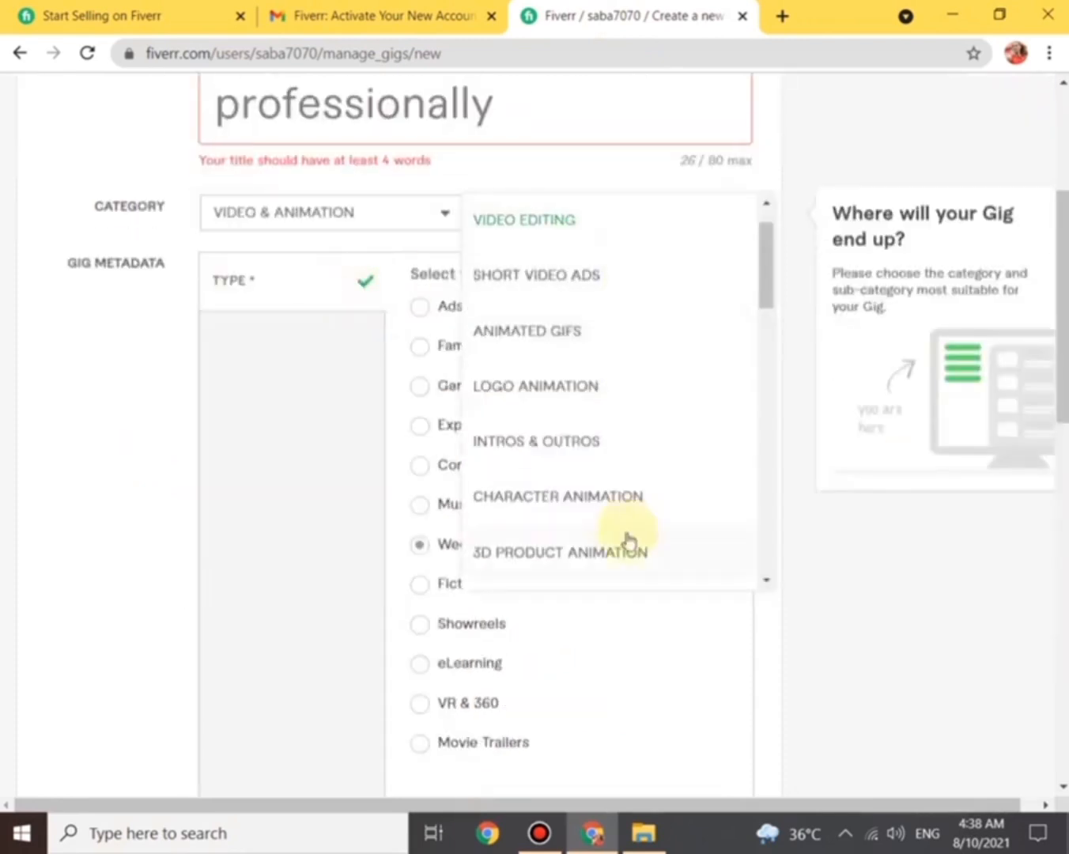
{"action": "left_click", "coordinate": [625, 230]}
{"action": "scroll", "coordinate": [375, 523], "scroll_direction": "down", "scroll_amount": 2}
{"action": "scroll", "coordinate": [356, 366], "scroll_direction": "down", "scroll_amount": 7}
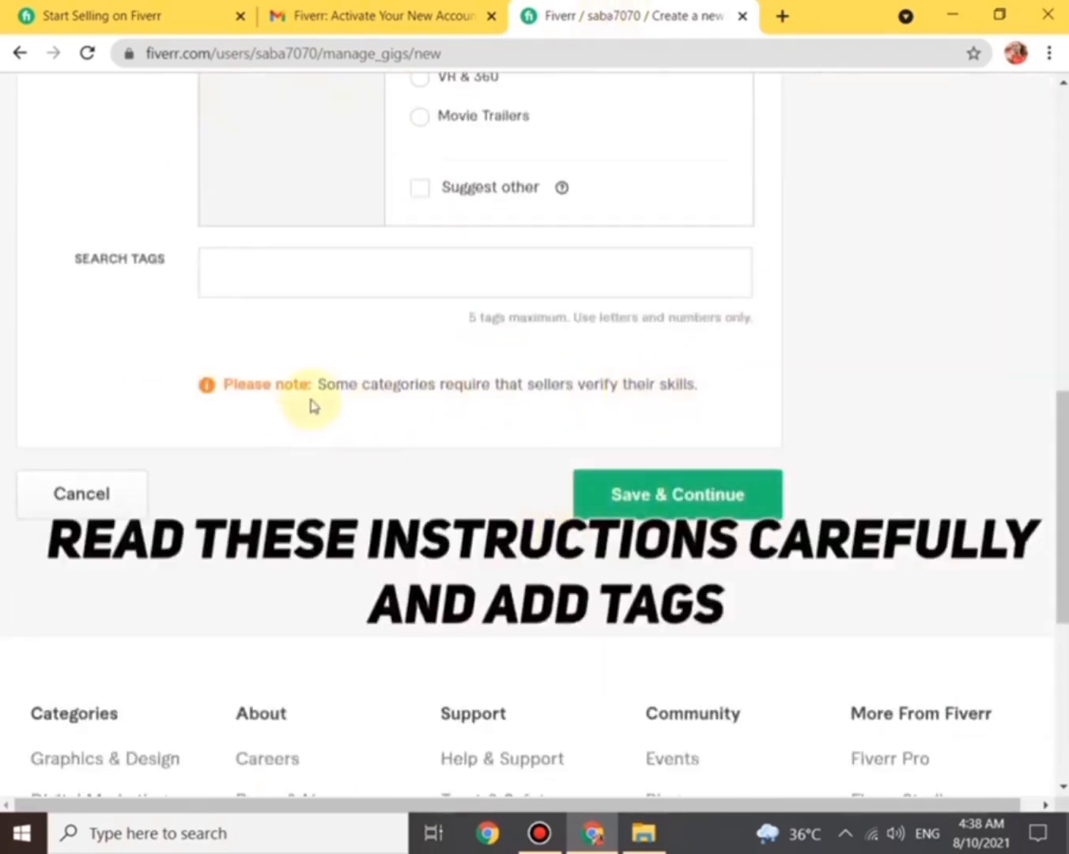
Add the search tags 'video editing' and 'edit video'
{"action": "left_click", "coordinate": [439, 272]}
{"action": "type", "text": "v"}
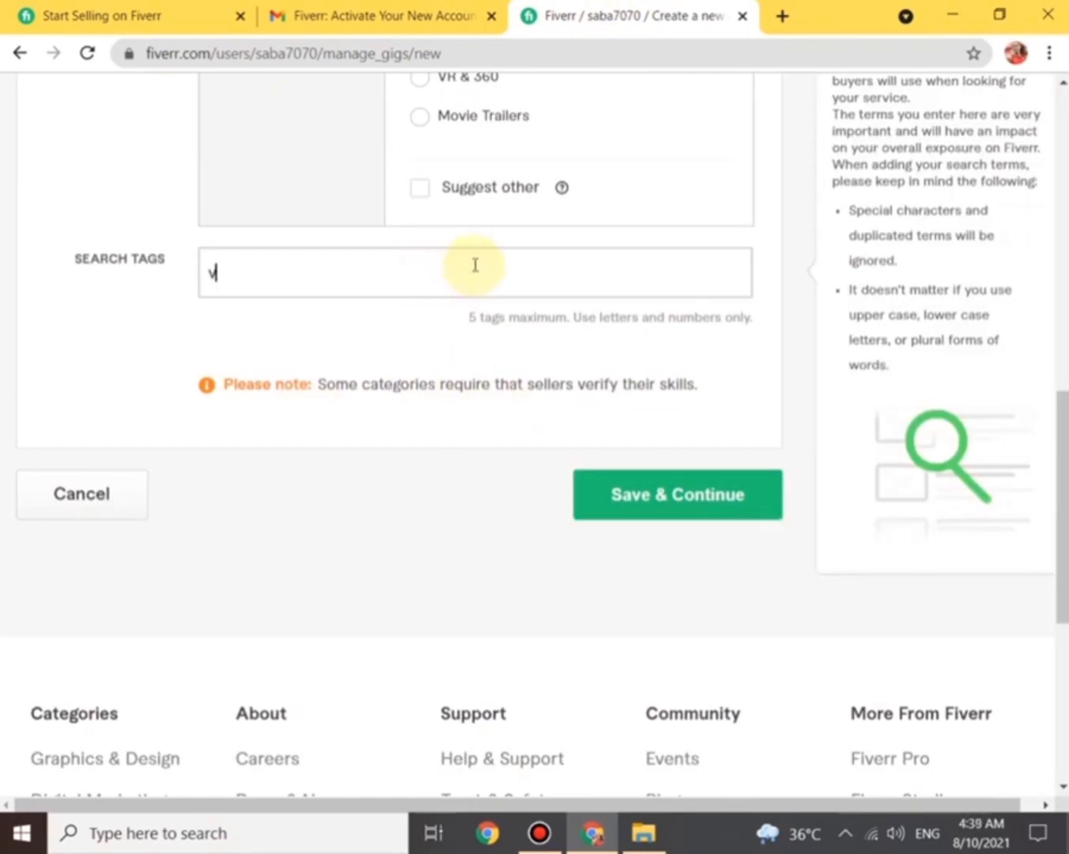
{"action": "type", "text": "ideo editing"}
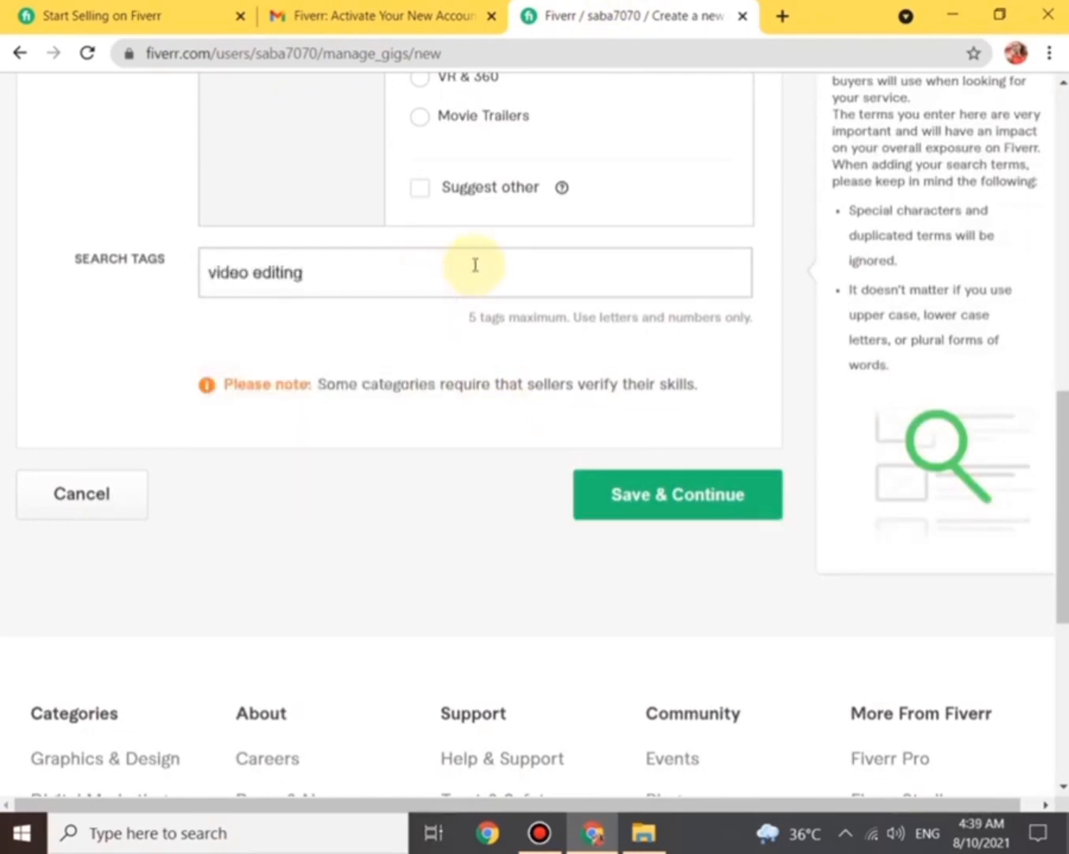
{"action": "key", "text": "Return"}
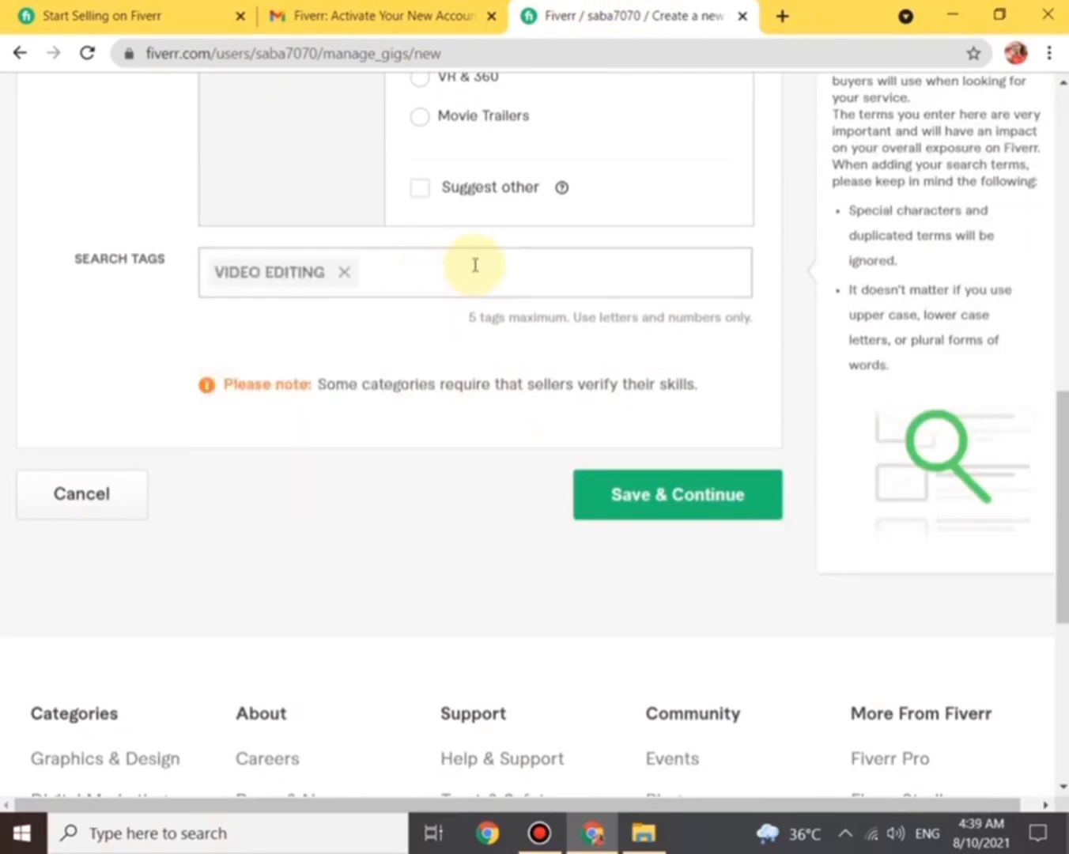
{"action": "type", "text": "video"}
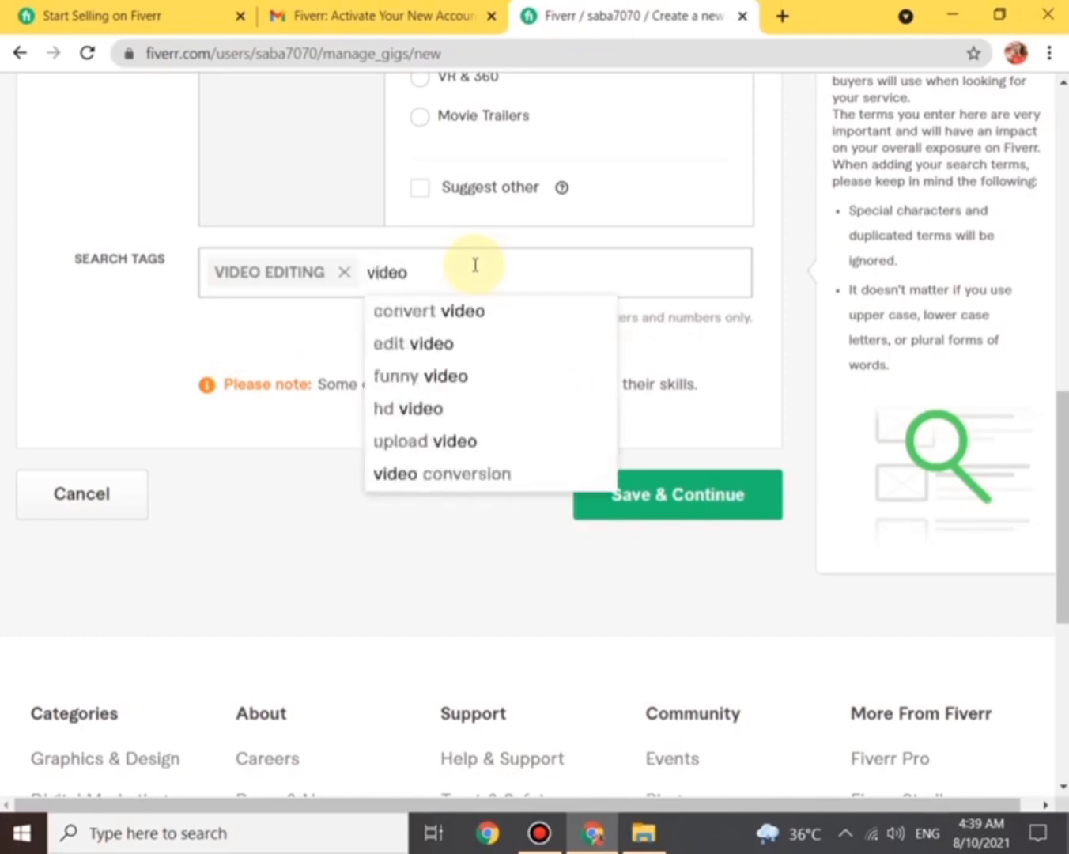
{"action": "key", "text": "Down"}
{"action": "key", "text": "Down"}
{"action": "key", "text": "Return"}
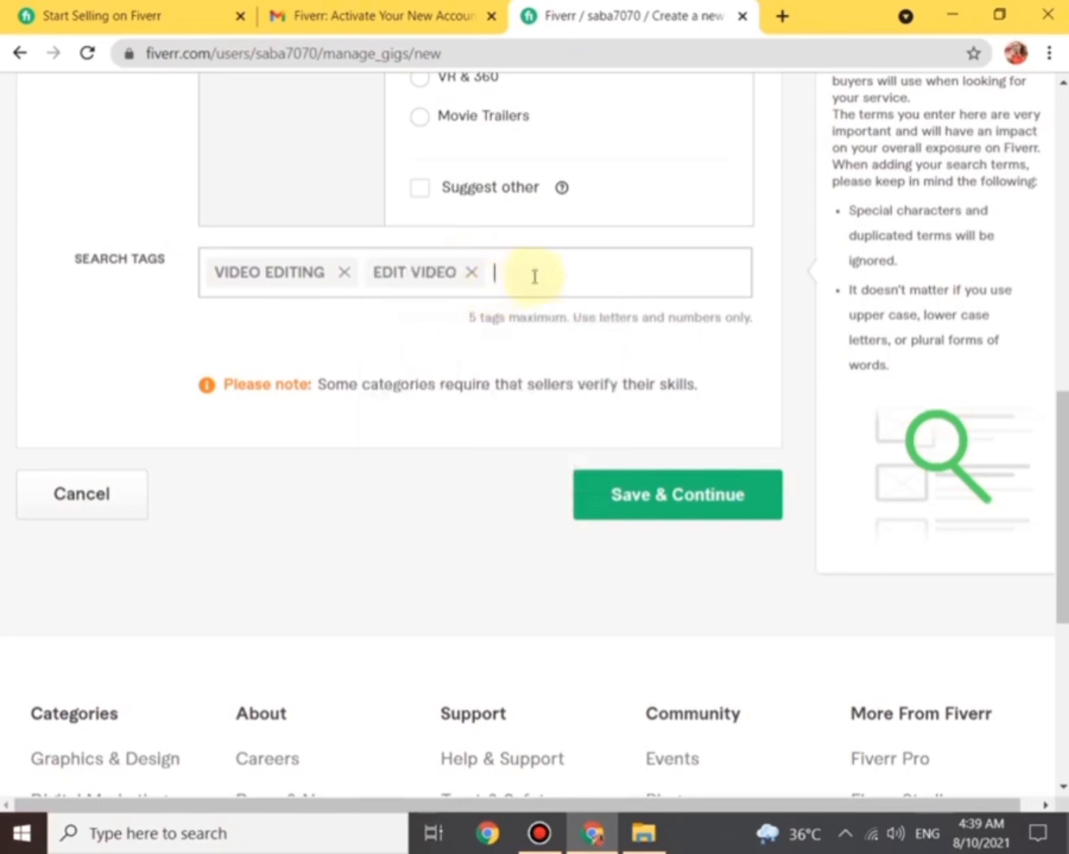
Add the tags 'hd video', 'editing video' and 'film editing', then save the overview
{"action": "type", "text": "vide"}
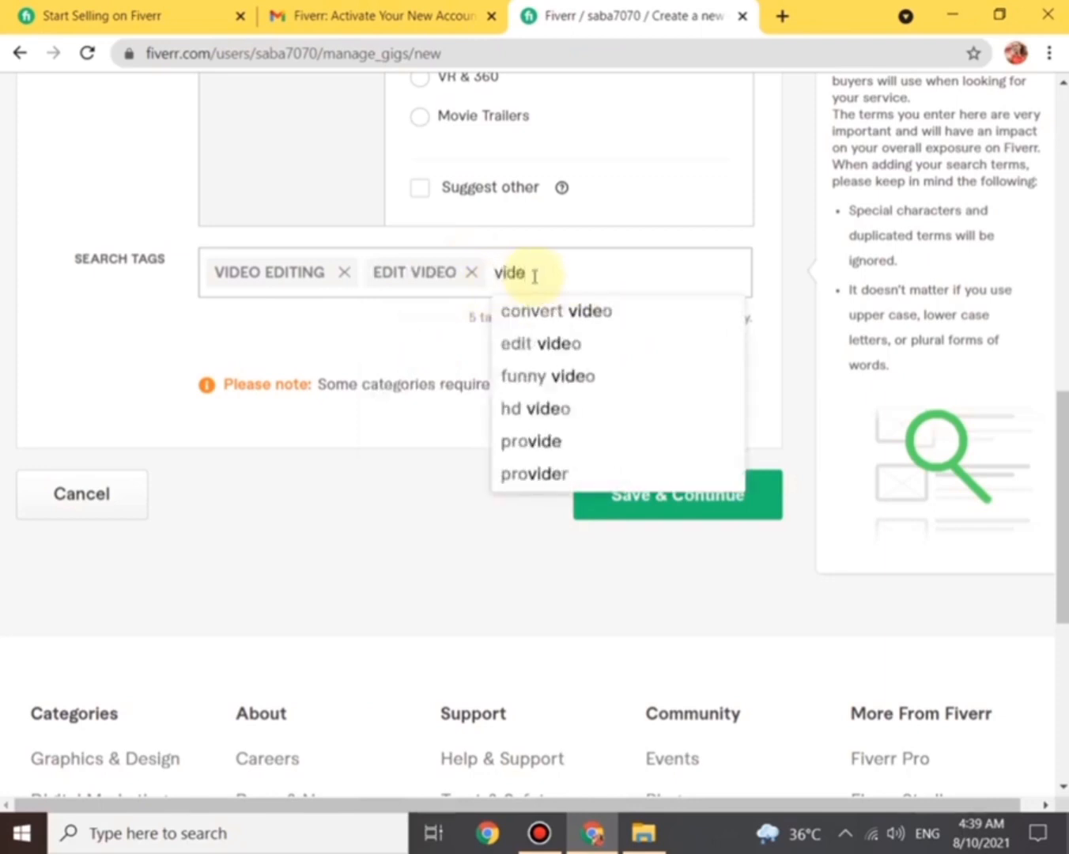
{"action": "left_click", "coordinate": [497, 408]}
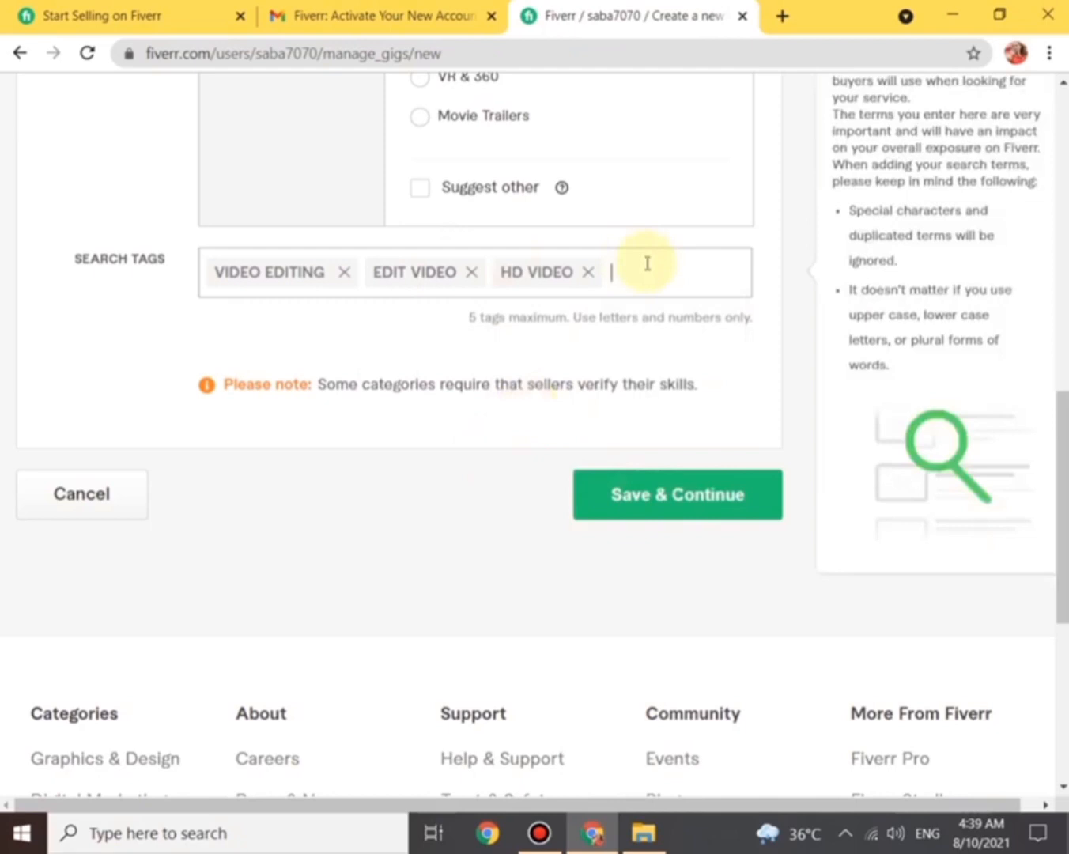
{"action": "type", "text": "editing"}
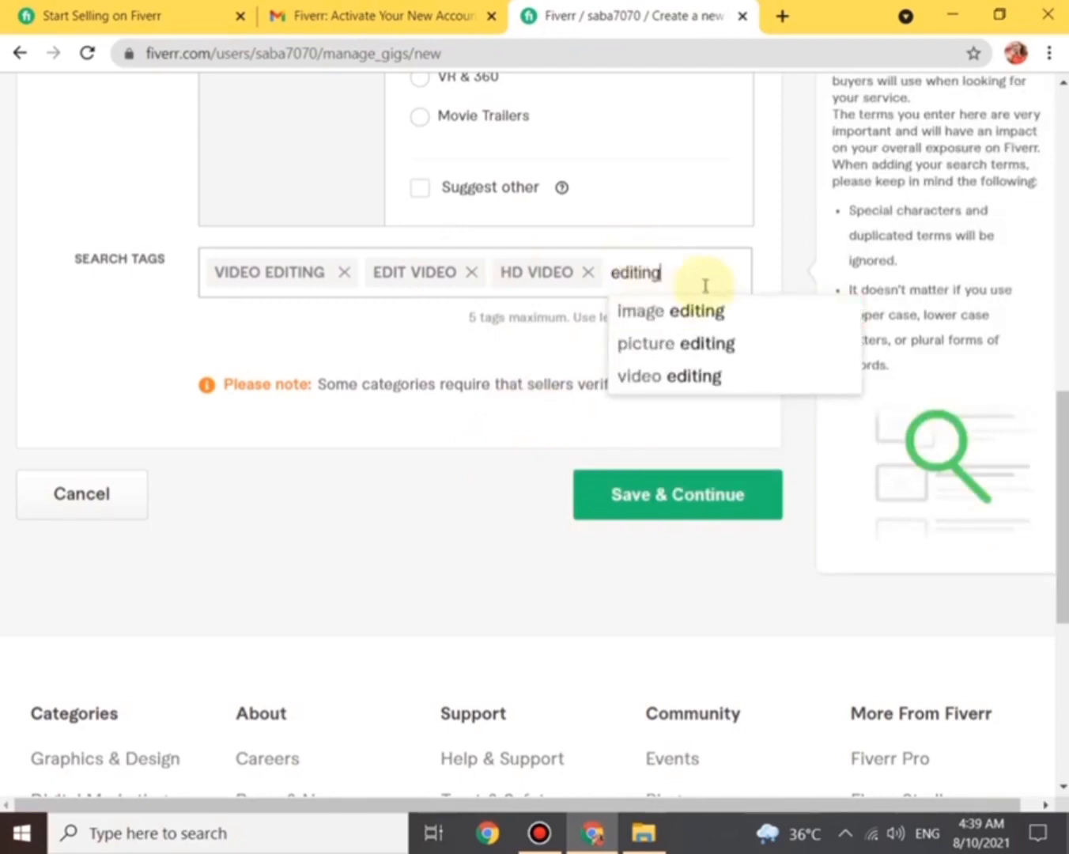
{"action": "type", "text": " video"}
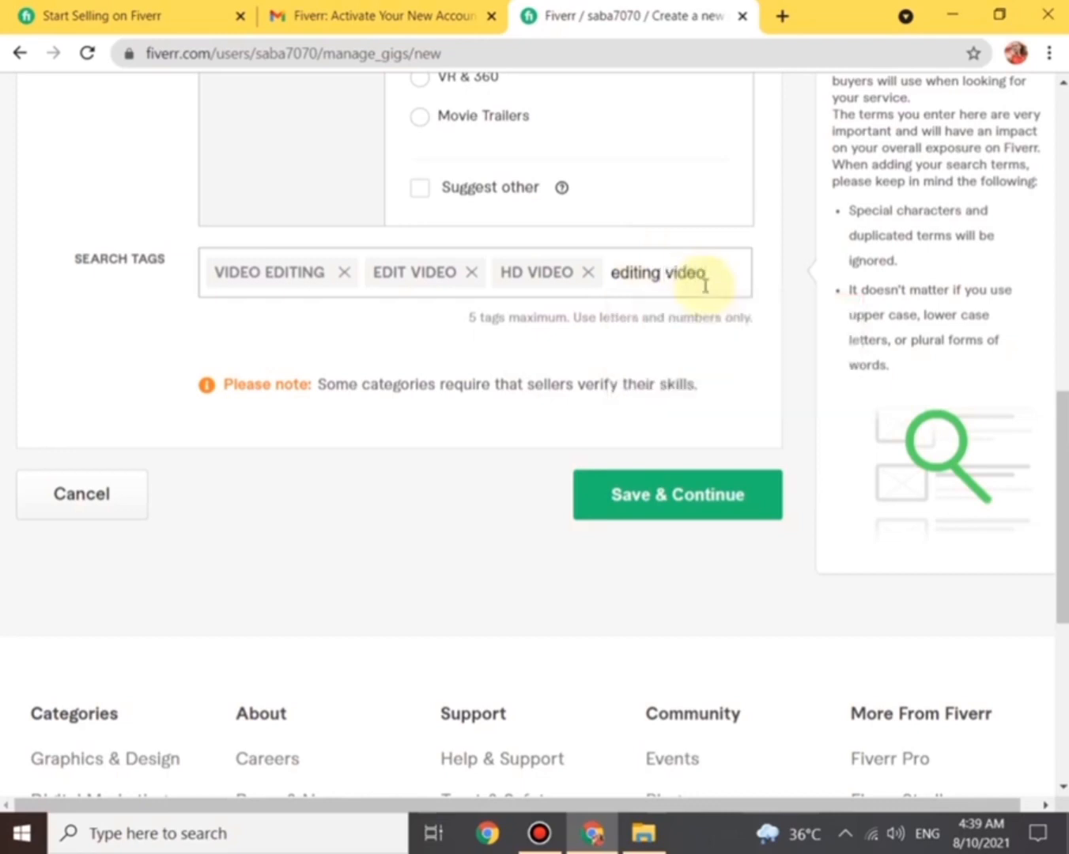
{"action": "key", "text": "Return"}
{"action": "type", "text": "f"}
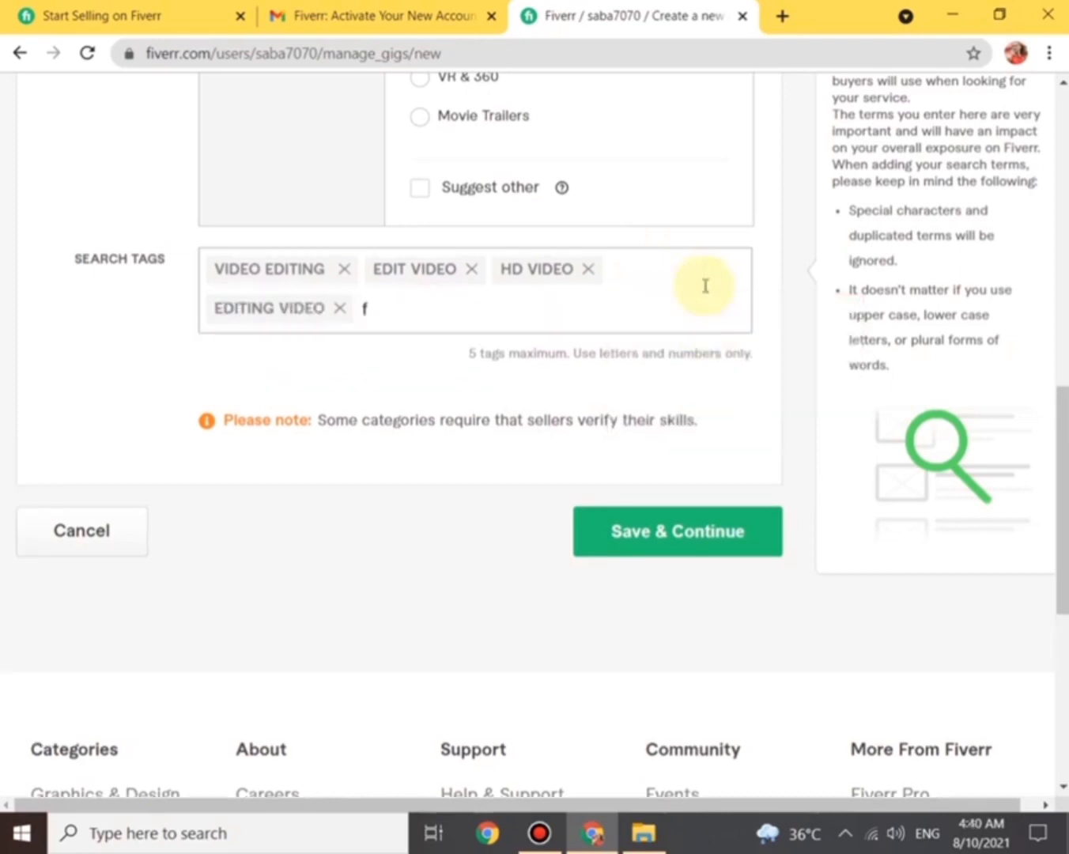
{"action": "type", "text": "ilm edit"}
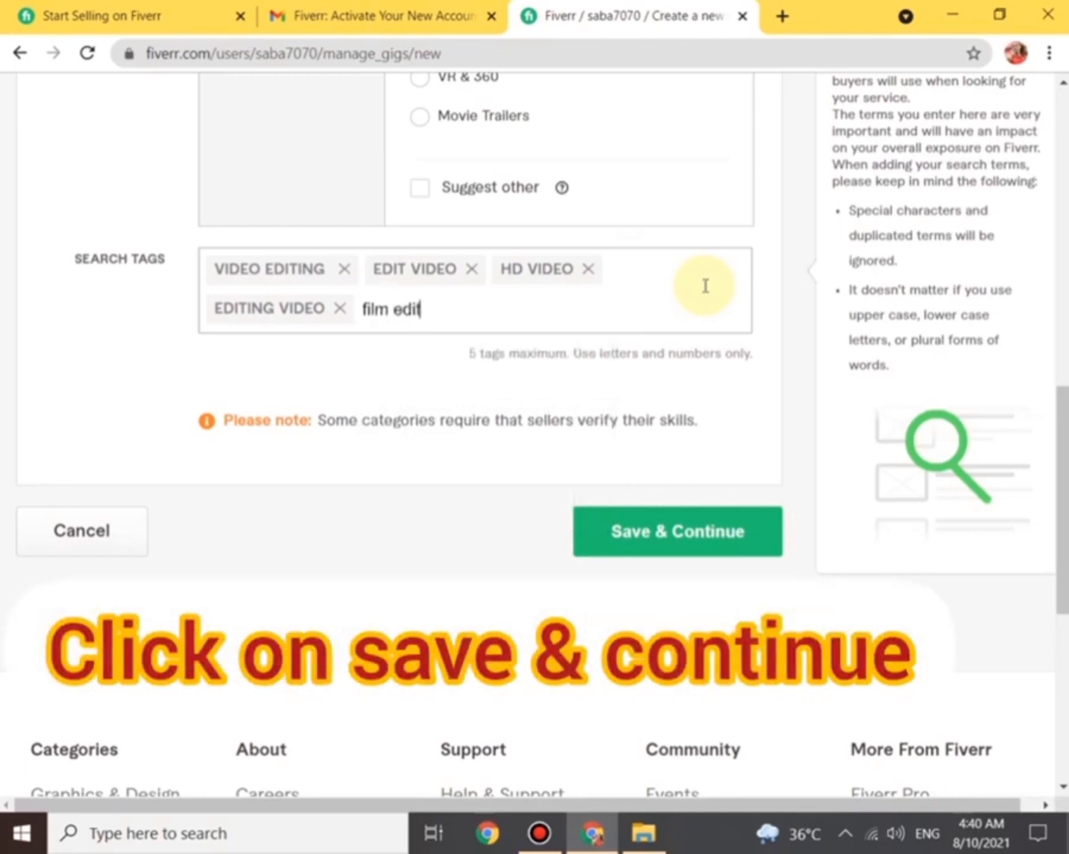
{"action": "type", "text": "ing"}
{"action": "key", "text": "Return"}
{"action": "left_click", "coordinate": [690, 539]}
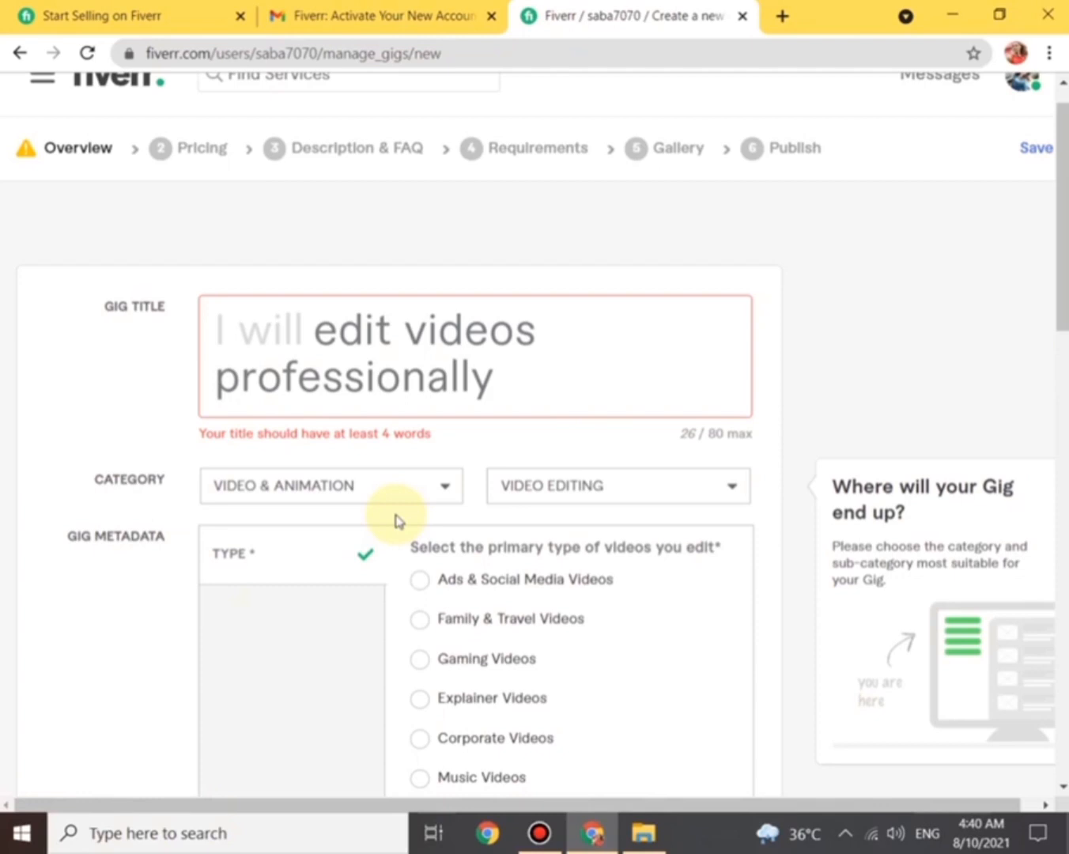
Reword the title to 'edit you tube videos professionally' and save the overview
{"action": "left_click", "coordinate": [404, 331]}
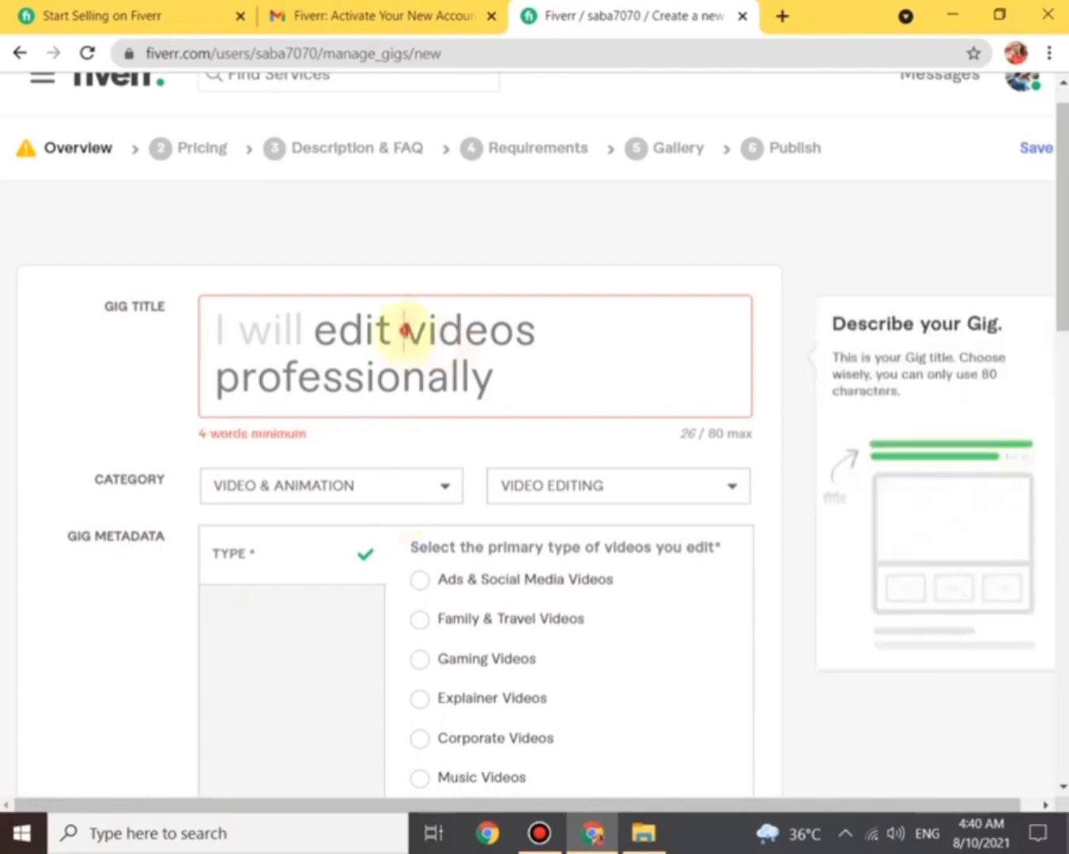
{"action": "type", "text": "you tube"}
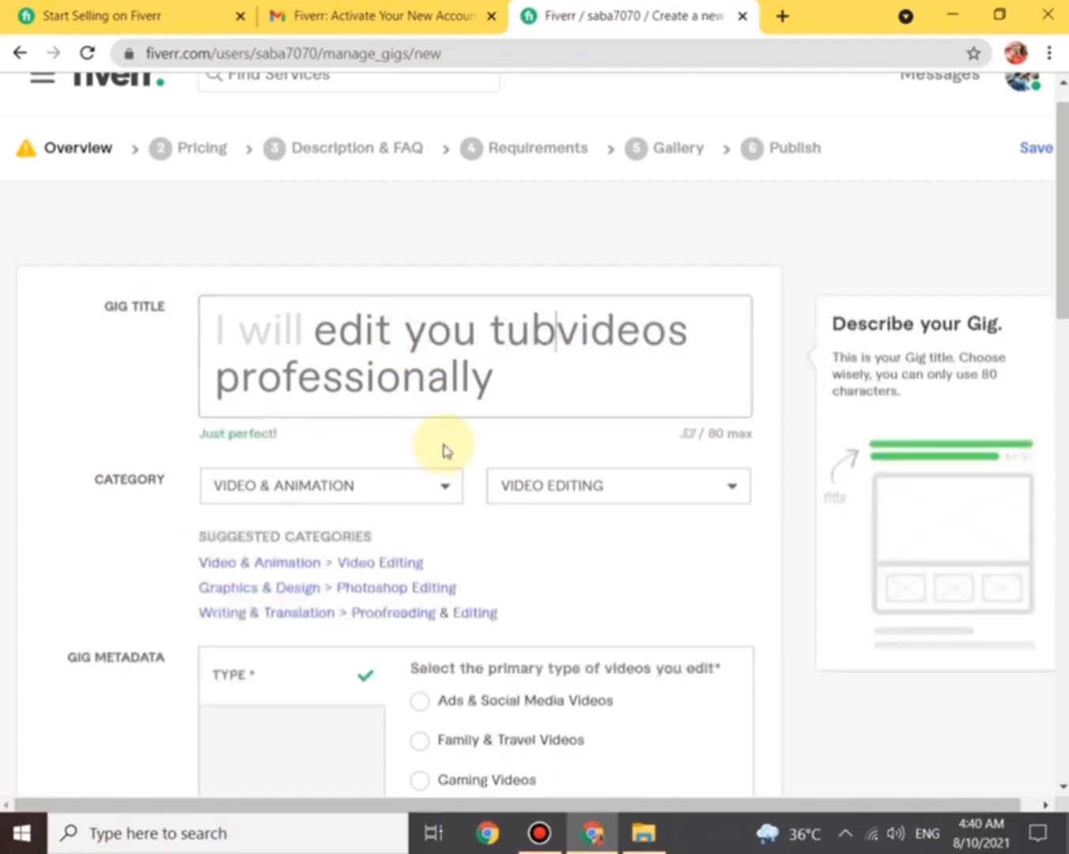
{"action": "scroll", "coordinate": [467, 459], "scroll_direction": "down", "scroll_amount": 4}
{"action": "scroll", "coordinate": [468, 465], "scroll_direction": "down", "scroll_amount": 8}
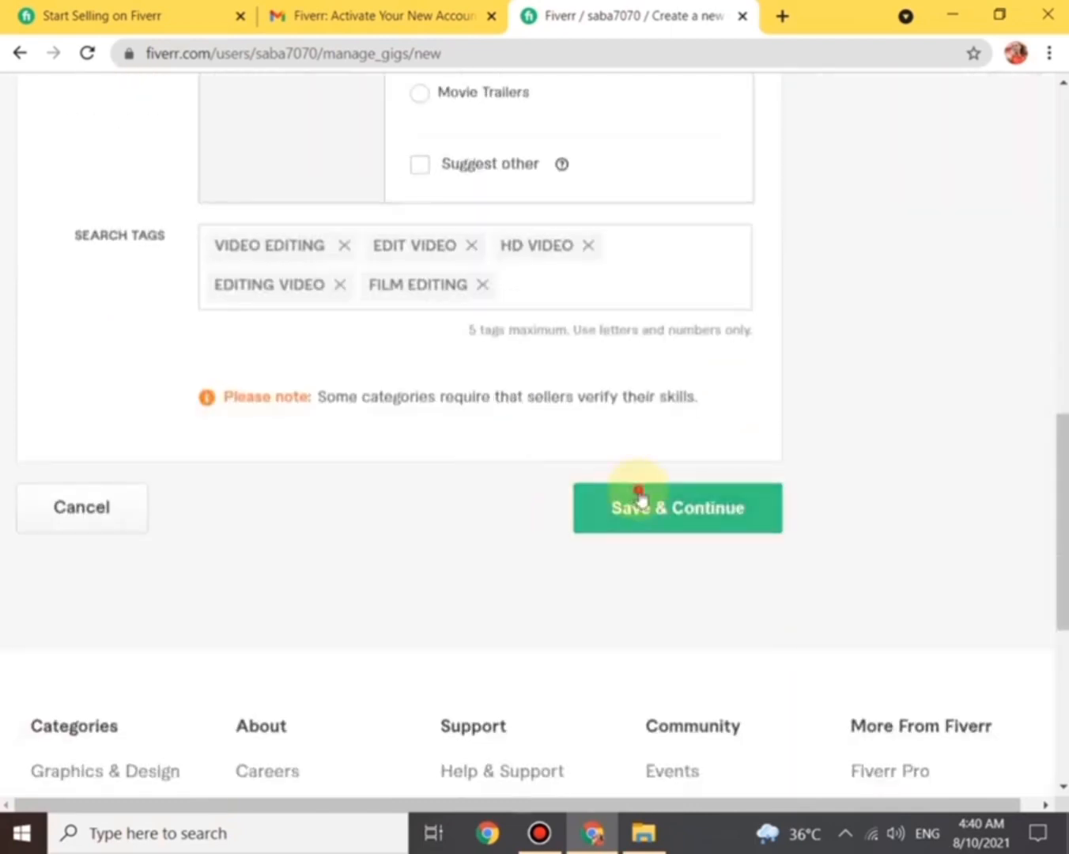
{"action": "left_click", "coordinate": [632, 498]}
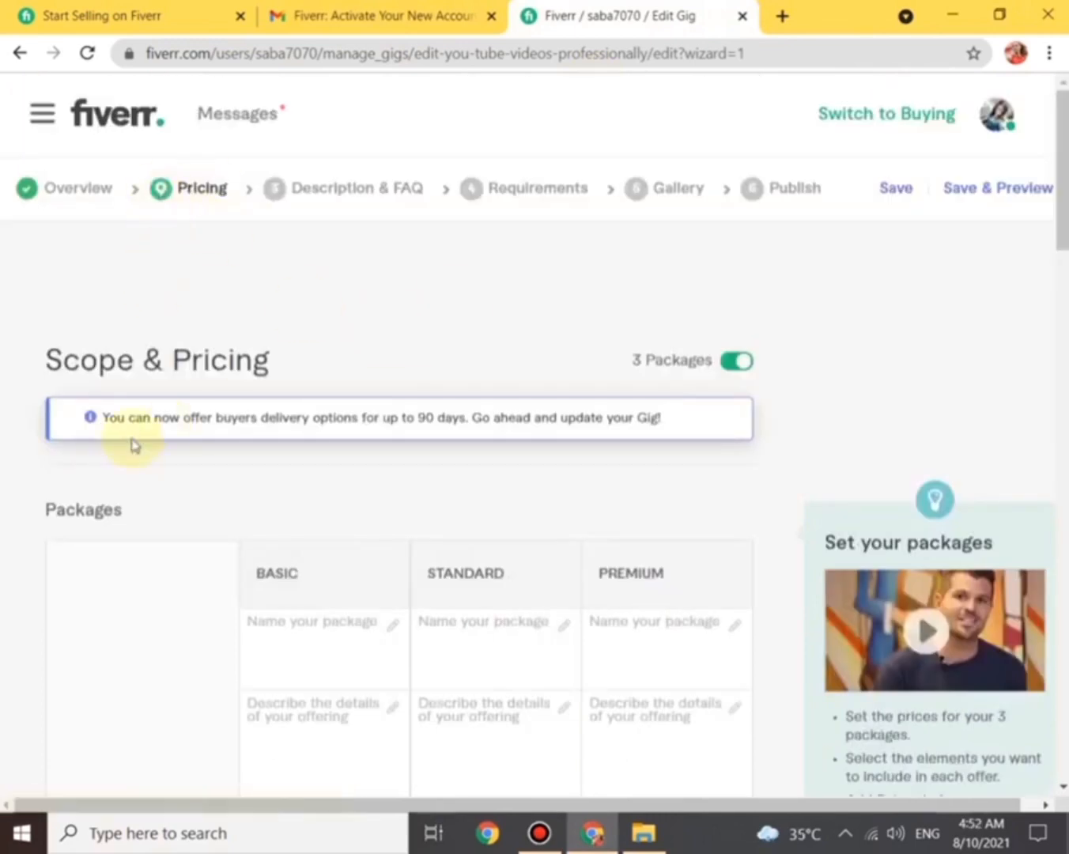
Name the Basic, Standard and Premium packages silver, bronze and gold, and begin the Basic description
{"action": "scroll", "coordinate": [616, 433], "scroll_direction": "down", "scroll_amount": 3}
{"action": "left_click", "coordinate": [305, 432]}
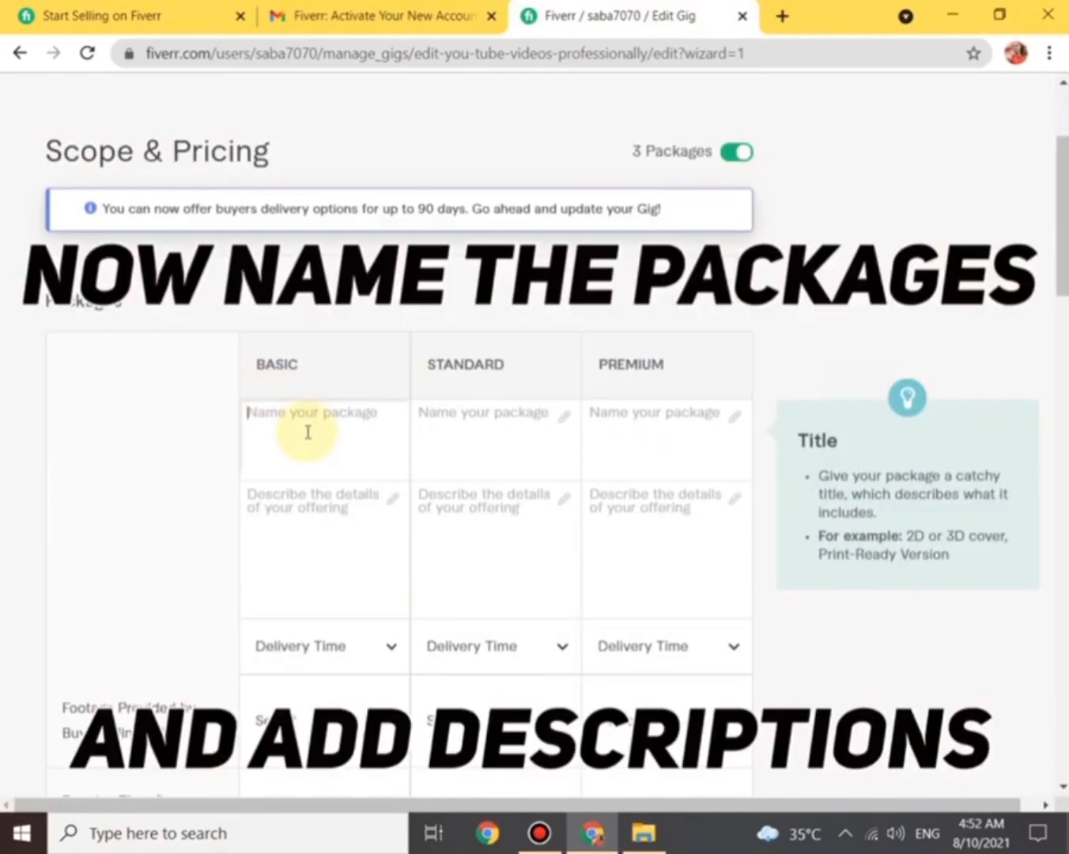
{"action": "type", "text": "silver"}
{"action": "left_click", "coordinate": [508, 425]}
{"action": "type", "text": "bro"}
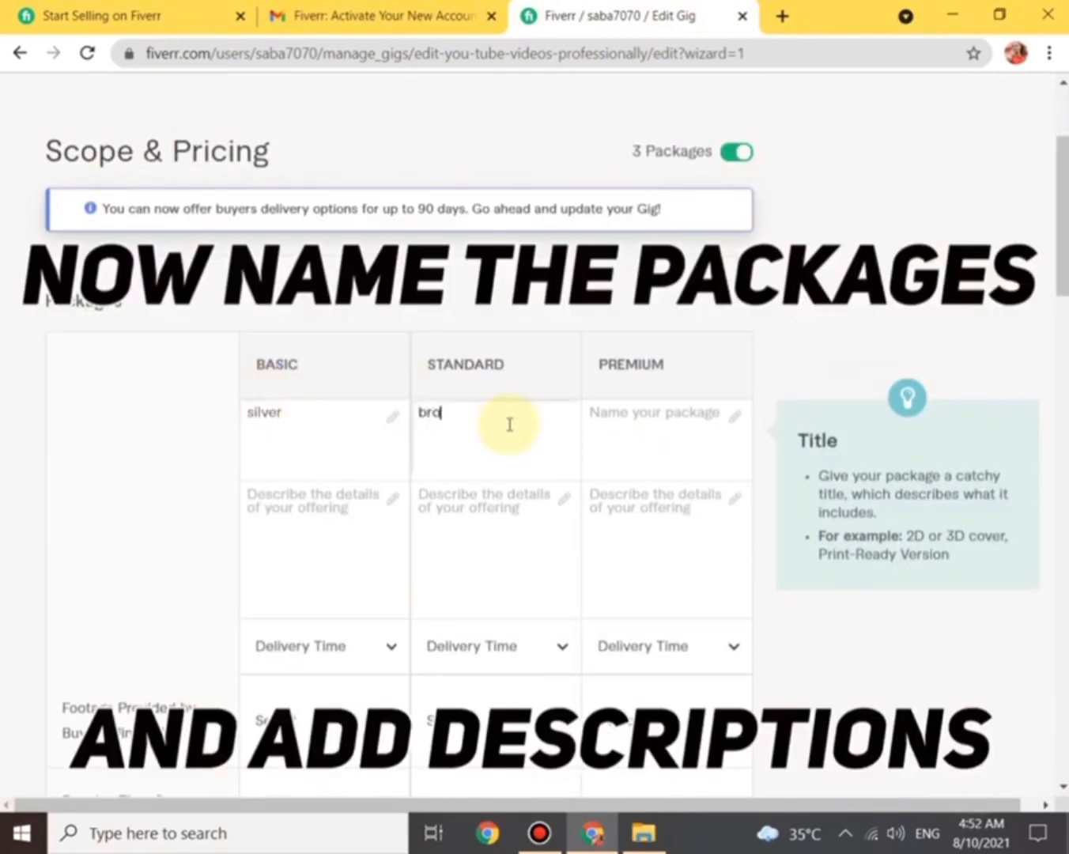
{"action": "type", "text": "nze"}
{"action": "left_click", "coordinate": [616, 418]}
{"action": "type", "text": "gold"}
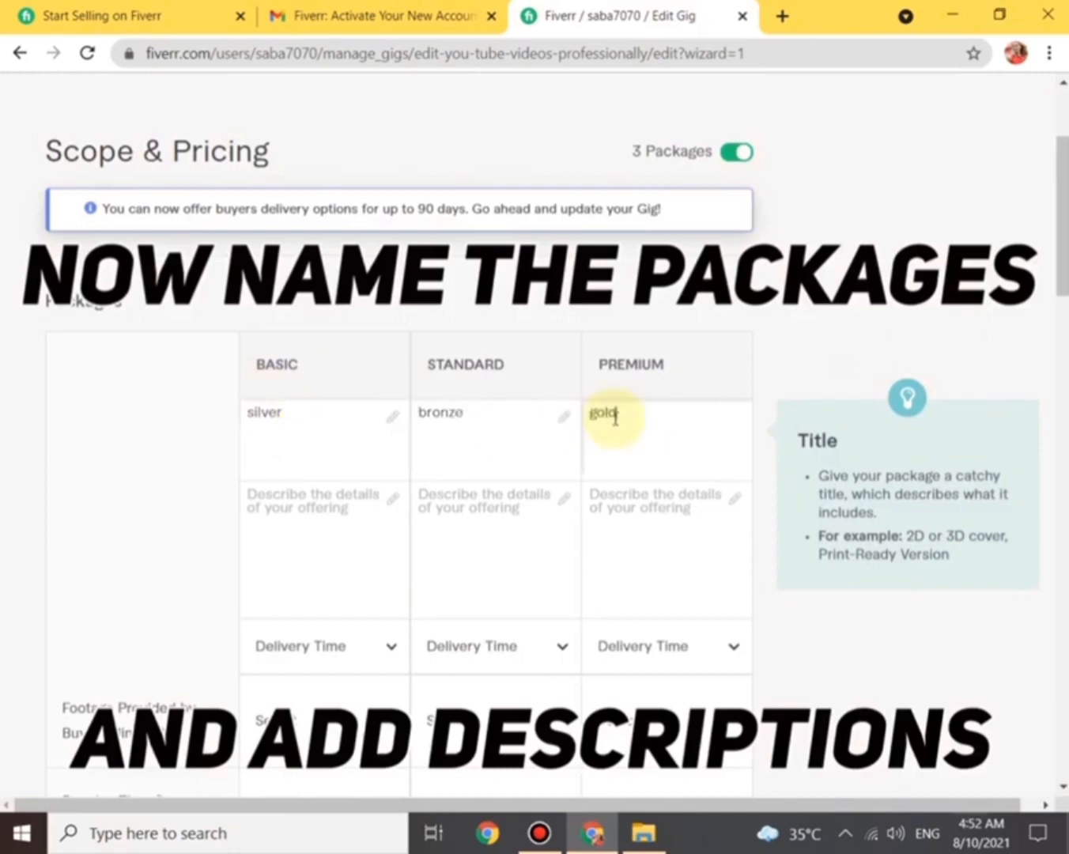
{"action": "left_click", "coordinate": [318, 507]}
{"action": "type", "text": "18"}
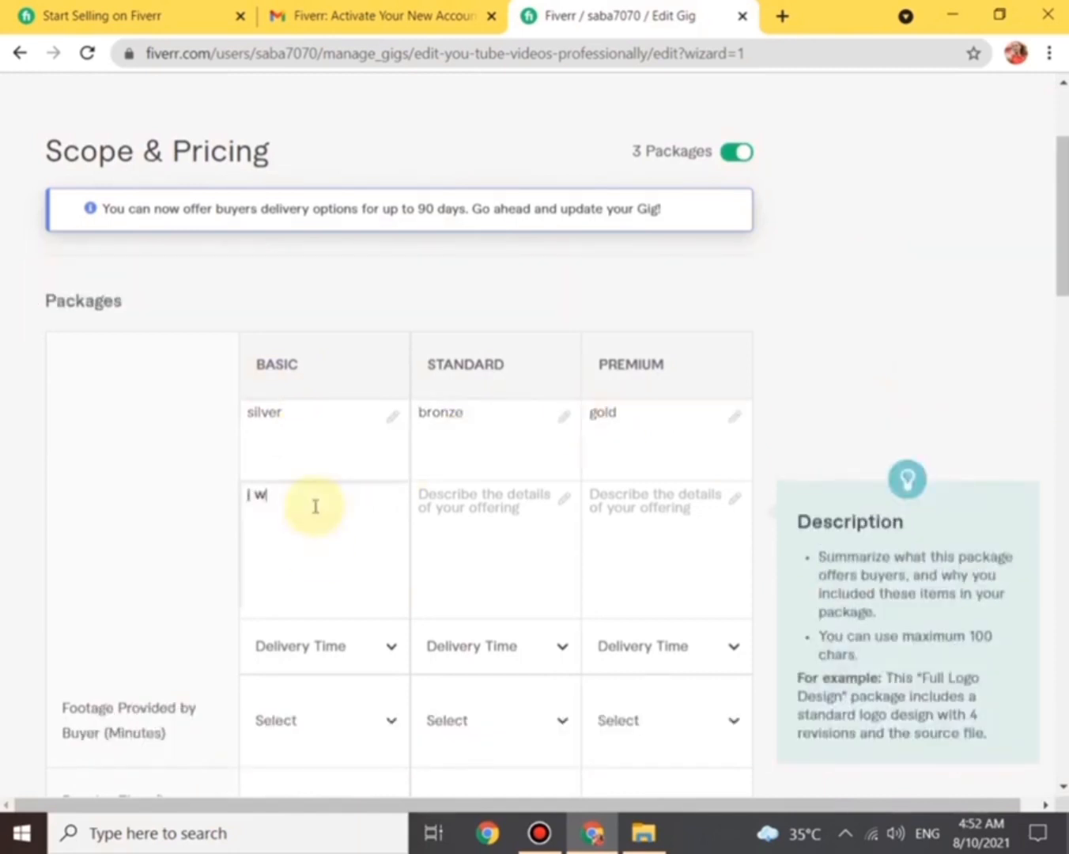
{"action": "type", "text": "will edit videos"}
Finish the Basic description with transitions, effects and remove
{"action": "type", "text": "tr"}
{"action": "key", "text": "BackSpace"}
{"action": "key", "text": "BackSpace"}
{"action": "key", "text": "BackSpace"}
{"action": "key", "text": "BackSpace"}
{"action": "key", "text": "BackSpace"}
{"action": "key", "text": "BackSpace"}
{"action": "key", "text": "BackSpace"}
{"action": "key", "text": "BackSpace"}
{"action": "key", "text": "BackSpace"}
{"action": "key", "text": "BackSpace"}
{"action": "key", "text": "BackSpace"}
{"action": "key", "text": "BackSpace"}
{"action": "key", "text": "BackSpace"}
{"action": "key", "text": "BackSpace"}
{"action": "type", "text": "d transitions "}
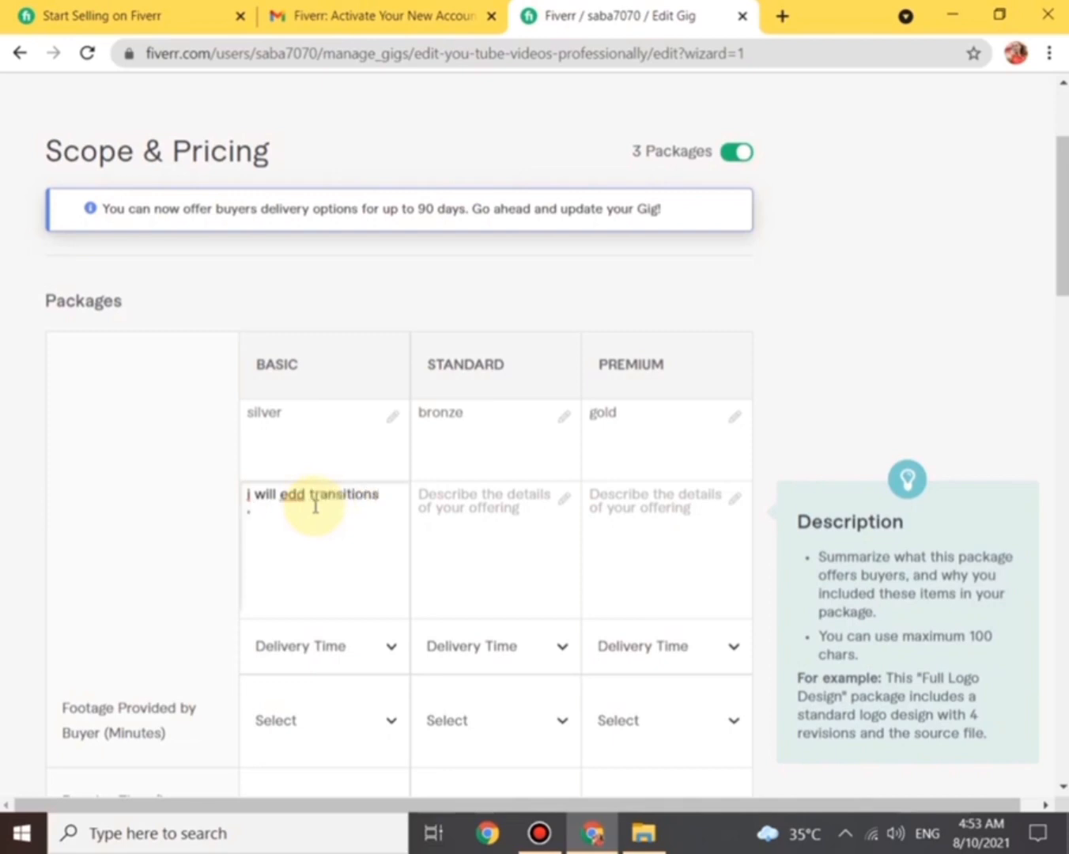
{"action": "type", "text": ",effects and "}
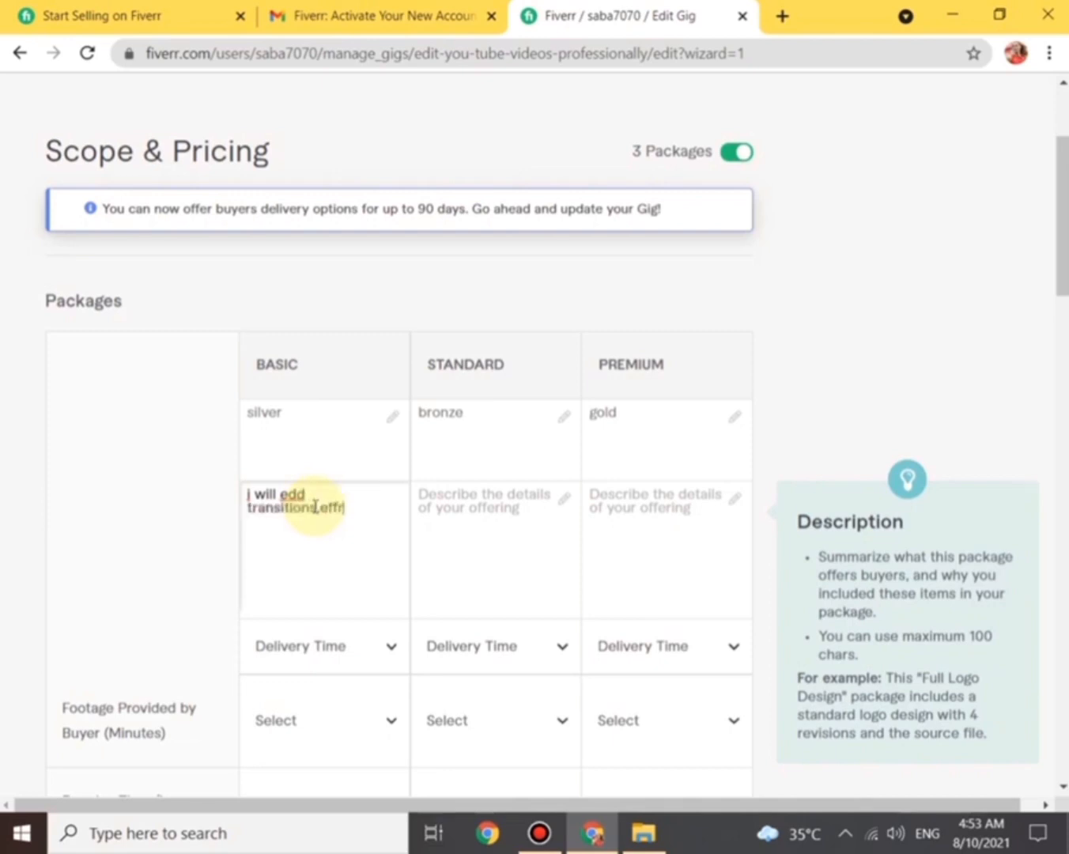
{"action": "type", "text": "remove noise"}
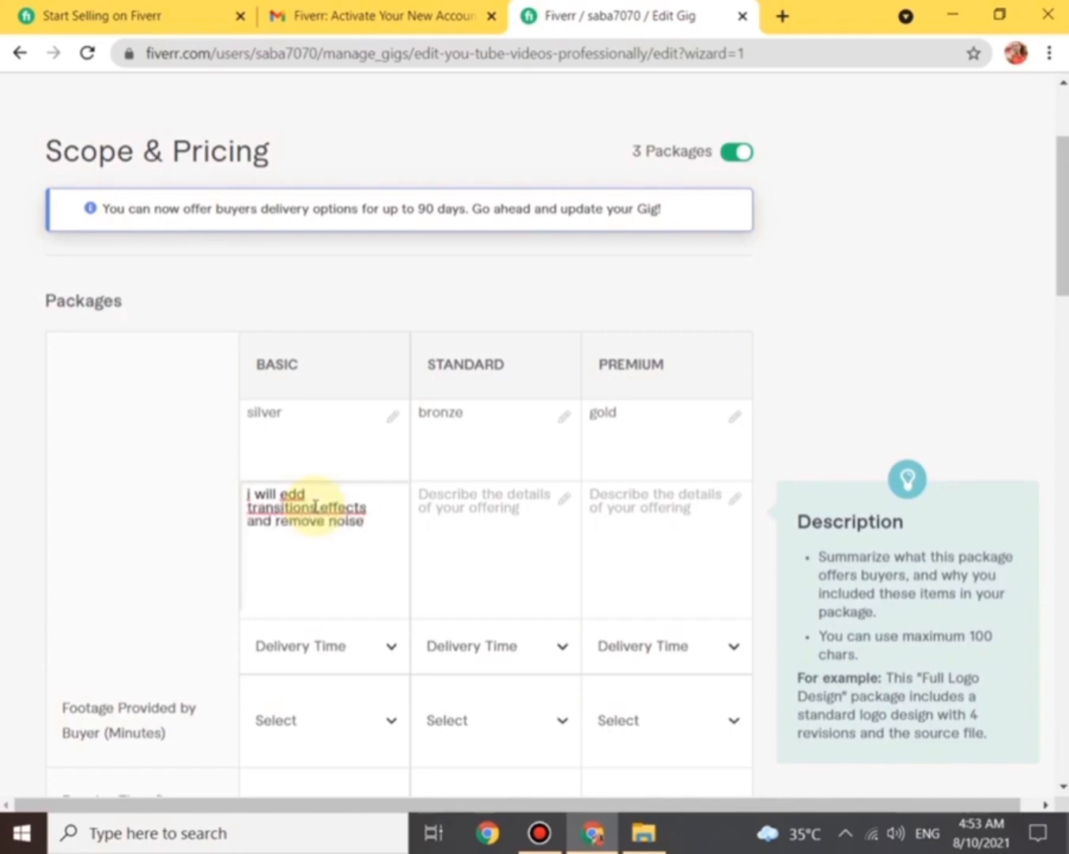
Describe Standard as 'I will do professional editing with transitions, effects and add key frames'
{"action": "left_click", "coordinate": [445, 500]}
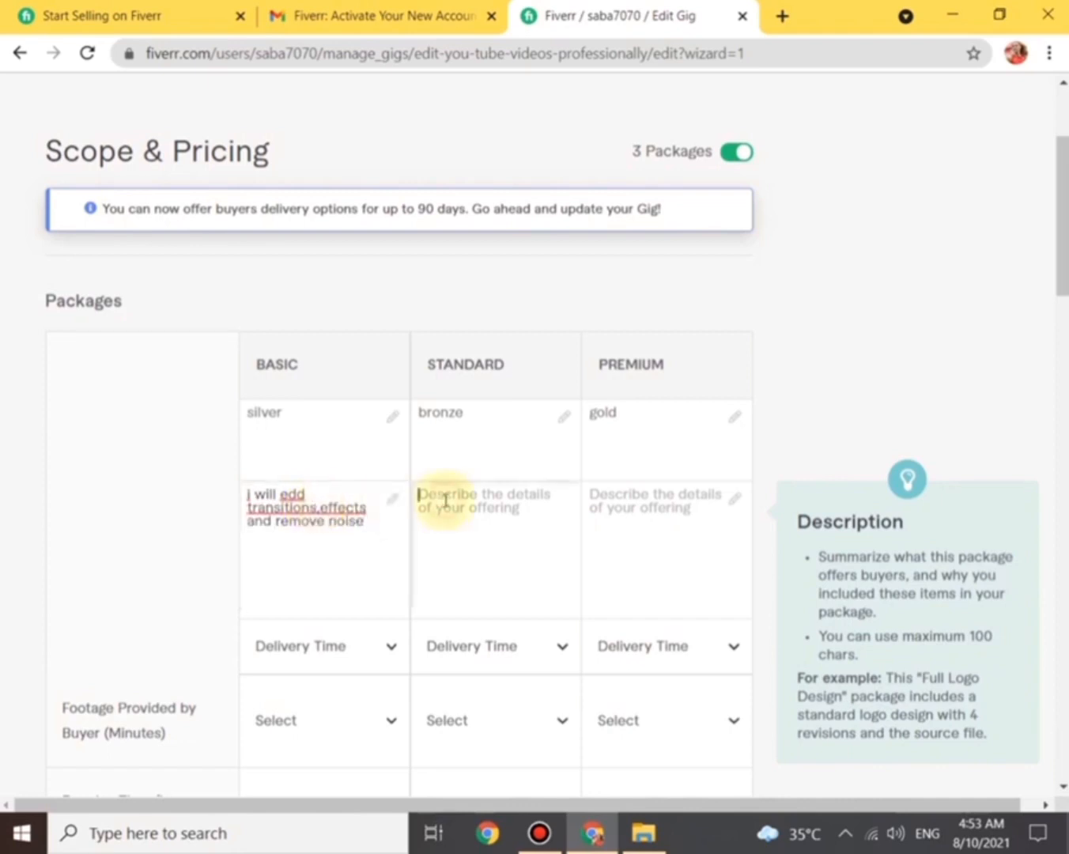
{"action": "type", "text": "I will do"}
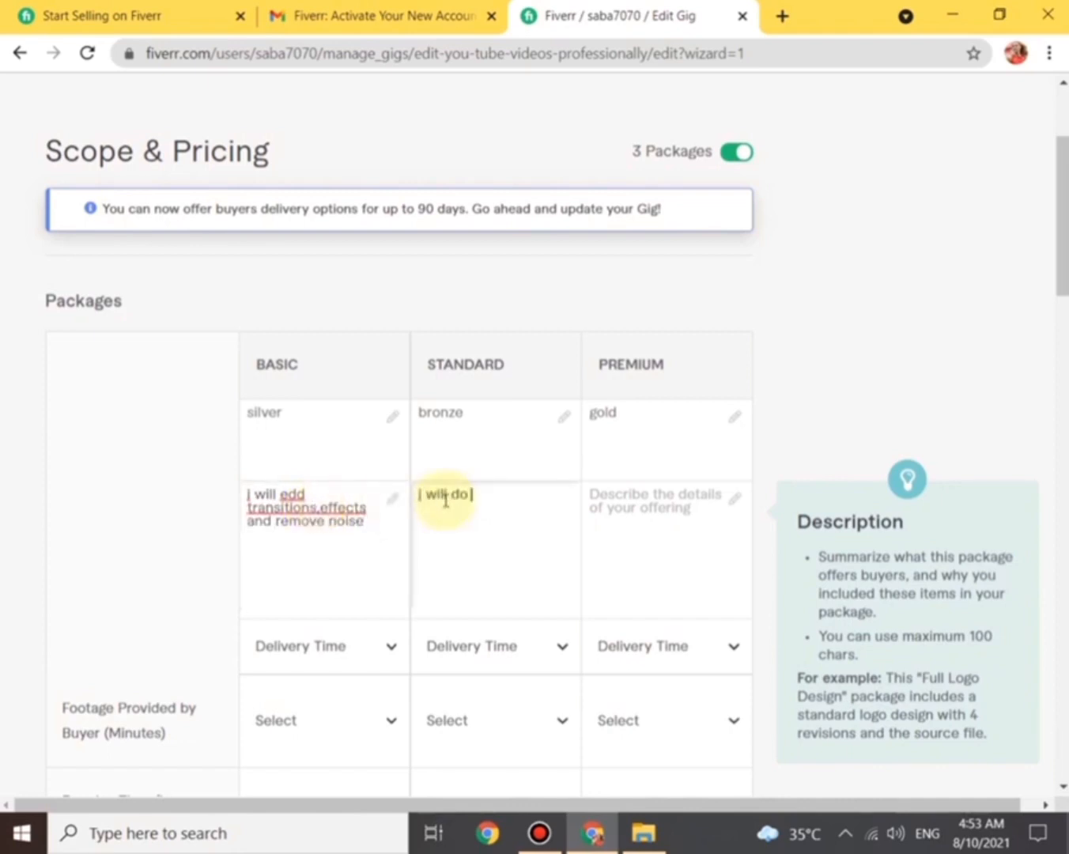
{"action": "type", "text": " professiona"}
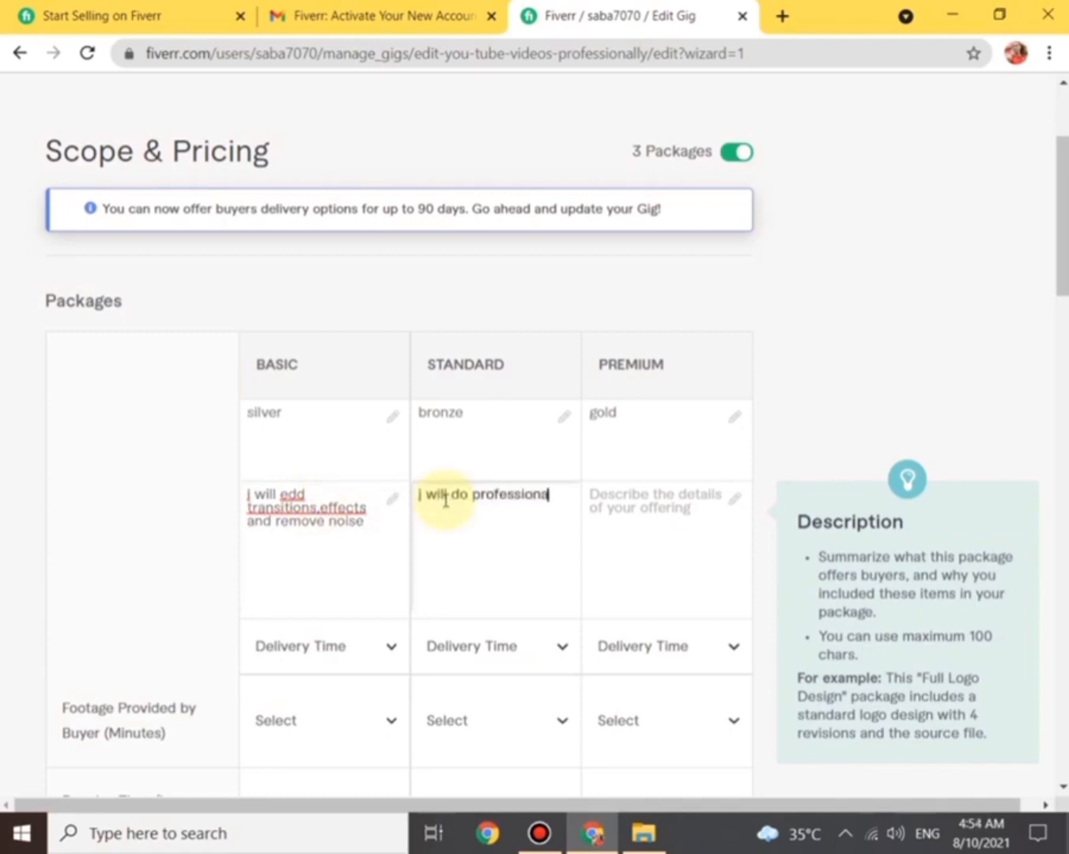
{"action": "type", "text": "l editing with"}
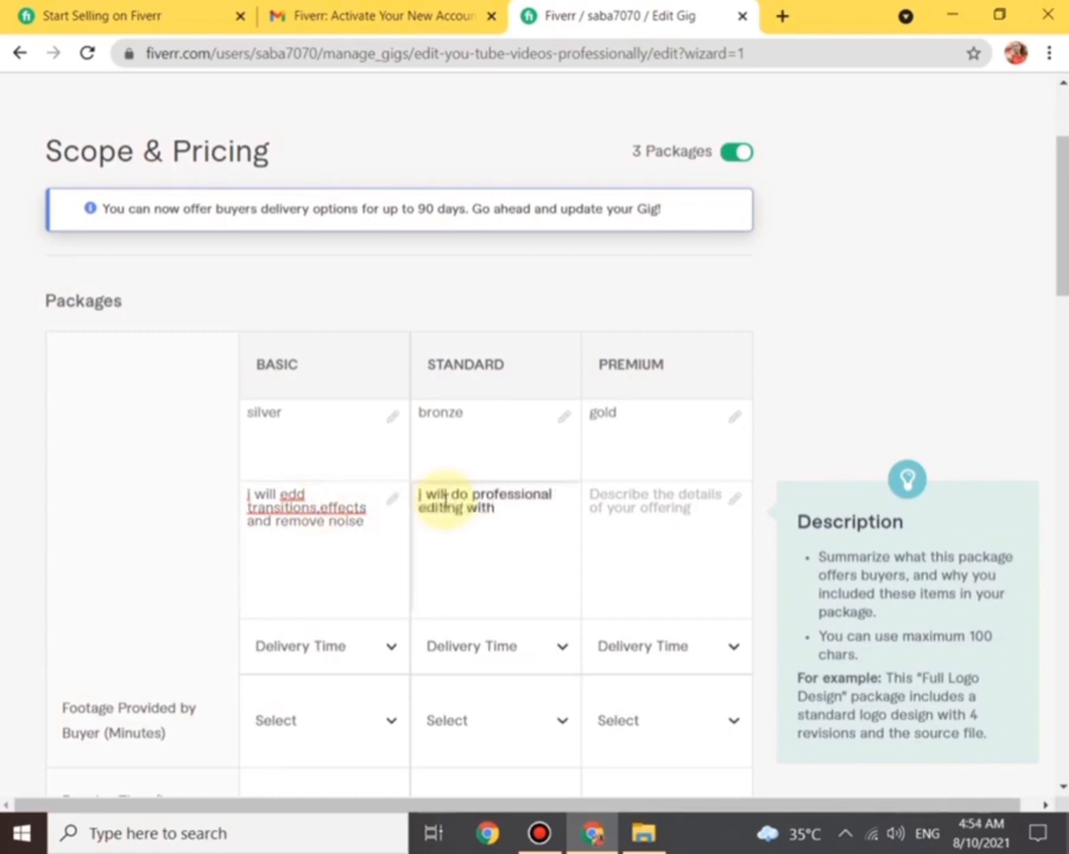
{"action": "type", "text": " transitions ,effetx"}
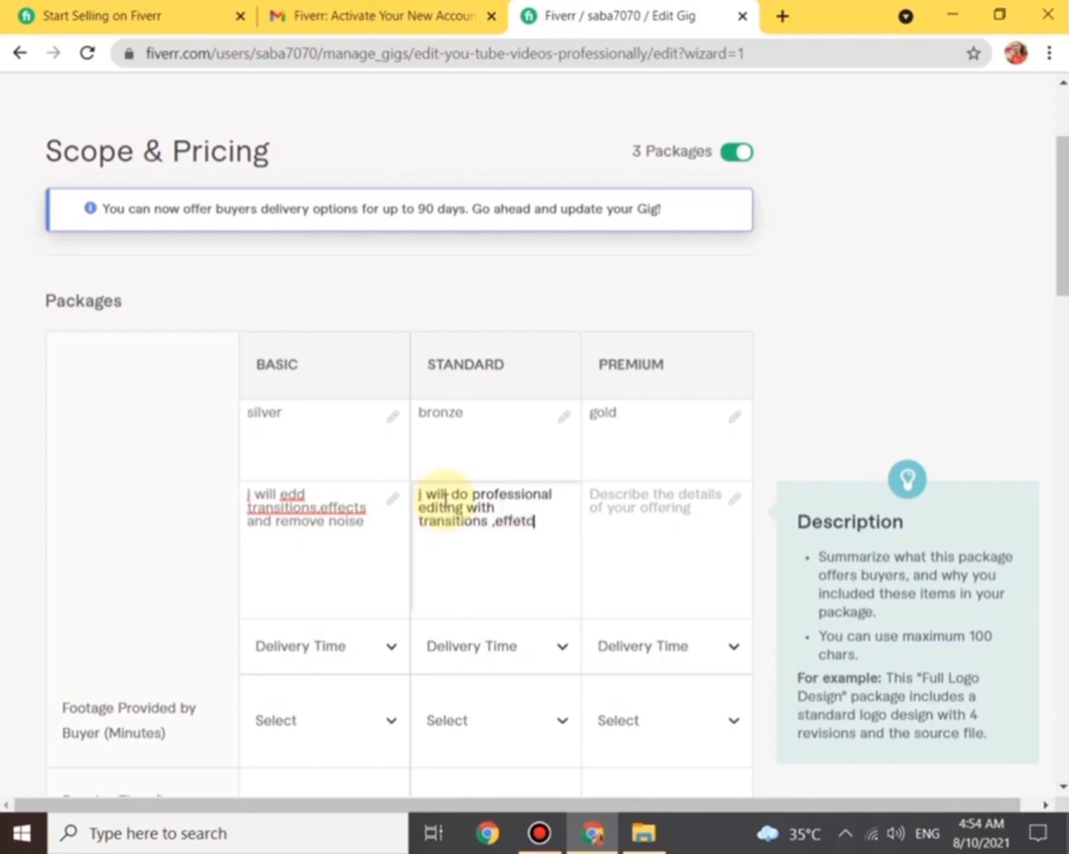
{"action": "key", "text": "BackSpace"}
{"action": "key", "text": "BackSpace"}
{"action": "type", "text": "cts adn"}
{"action": "key", "text": "BackSpace"}
{"action": "key", "text": "BackSpace"}
{"action": "key", "text": "BackSpace"}
{"action": "type", "text": "and add kr"}
{"action": "type", "text": "y frames"}
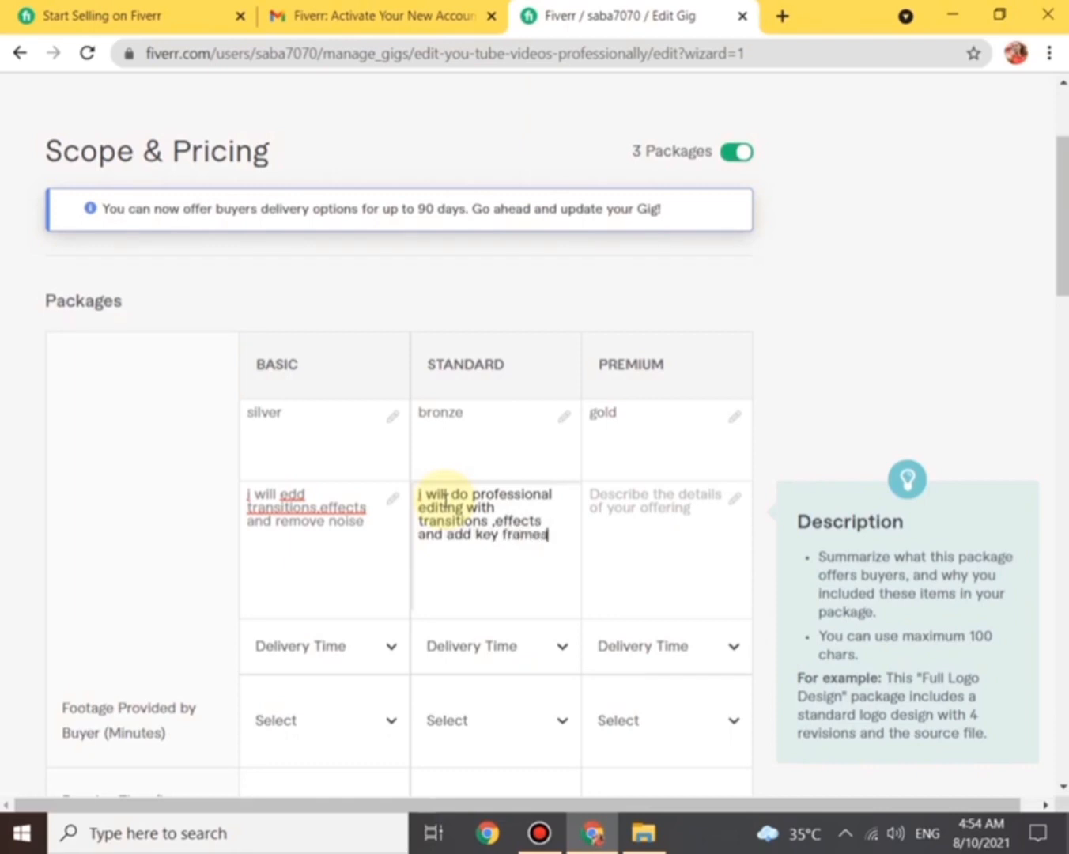
Describe the Premium package as 'i will color color correct'
{"action": "left_click", "coordinate": [613, 499]}
{"action": "type", "text": "i will"}
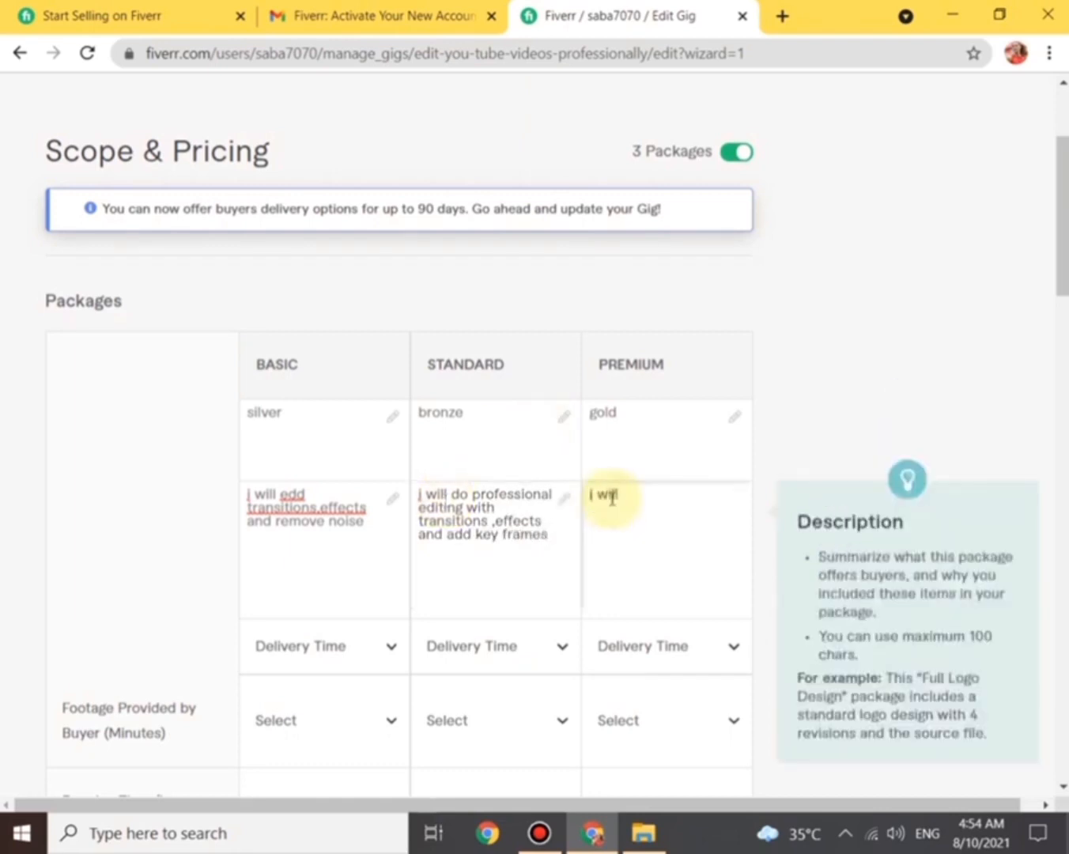
{"action": "type", "text": " color i"}
{"action": "type", "text": "olor correct"}
{"action": "scroll", "coordinate": [358, 649], "scroll_direction": "down", "scroll_amount": 1}
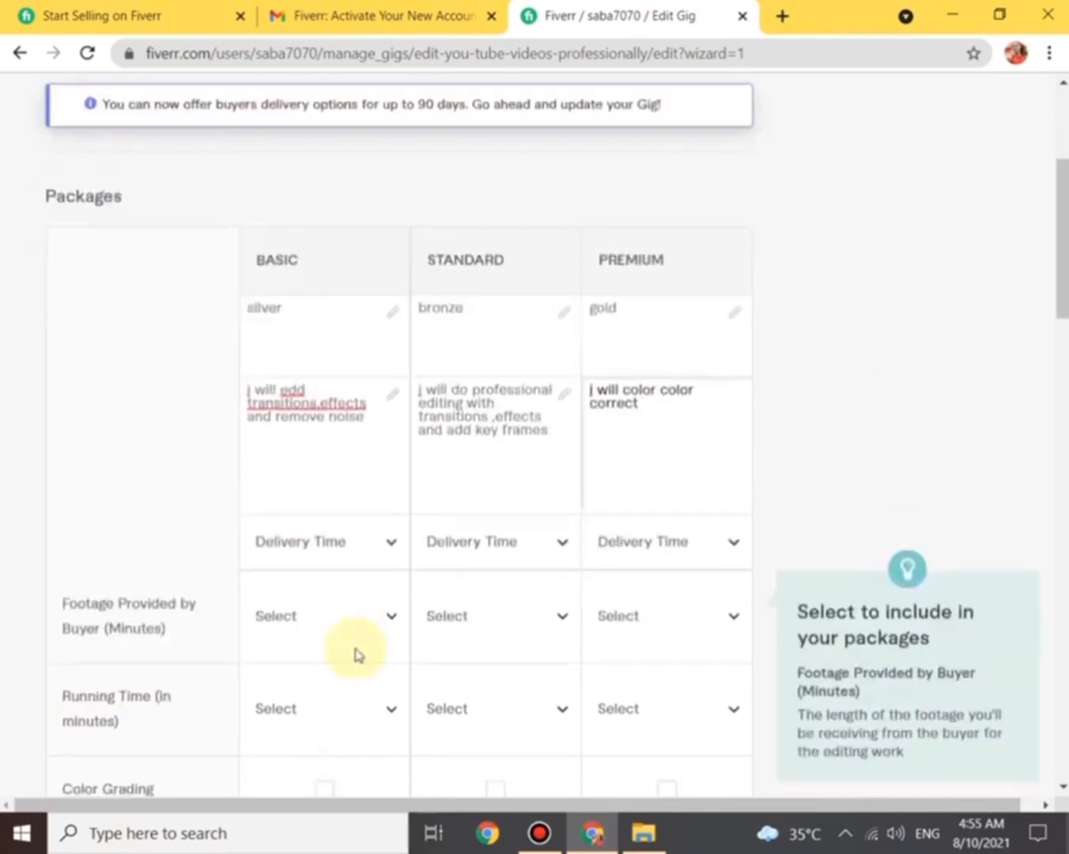
Set delivery times to 1, 2 and 3 days for Basic, Standard and Premium
{"action": "left_click", "coordinate": [378, 551]}
{"action": "left_click", "coordinate": [342, 329]}
{"action": "left_click", "coordinate": [566, 543]}
{"action": "left_click", "coordinate": [501, 403]}
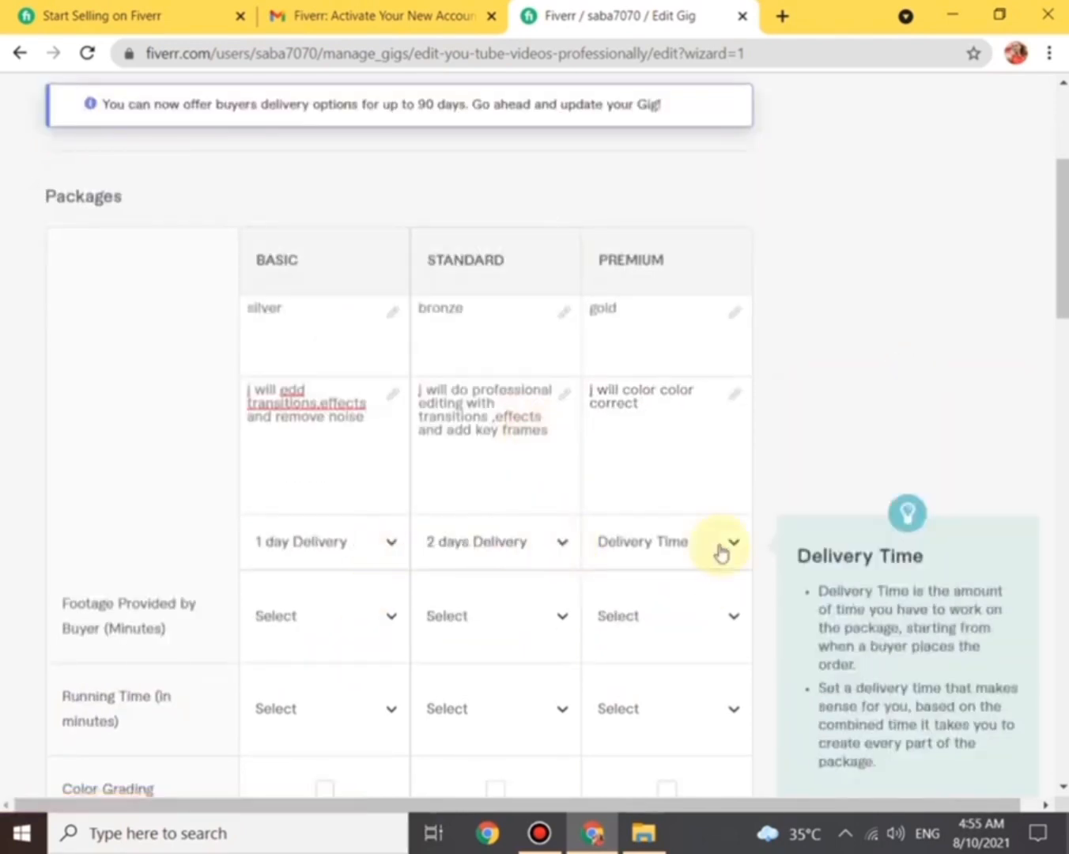
{"action": "left_click", "coordinate": [722, 543]}
{"action": "left_click", "coordinate": [680, 468]}
{"action": "scroll", "coordinate": [383, 338], "scroll_direction": "down", "scroll_amount": 4}
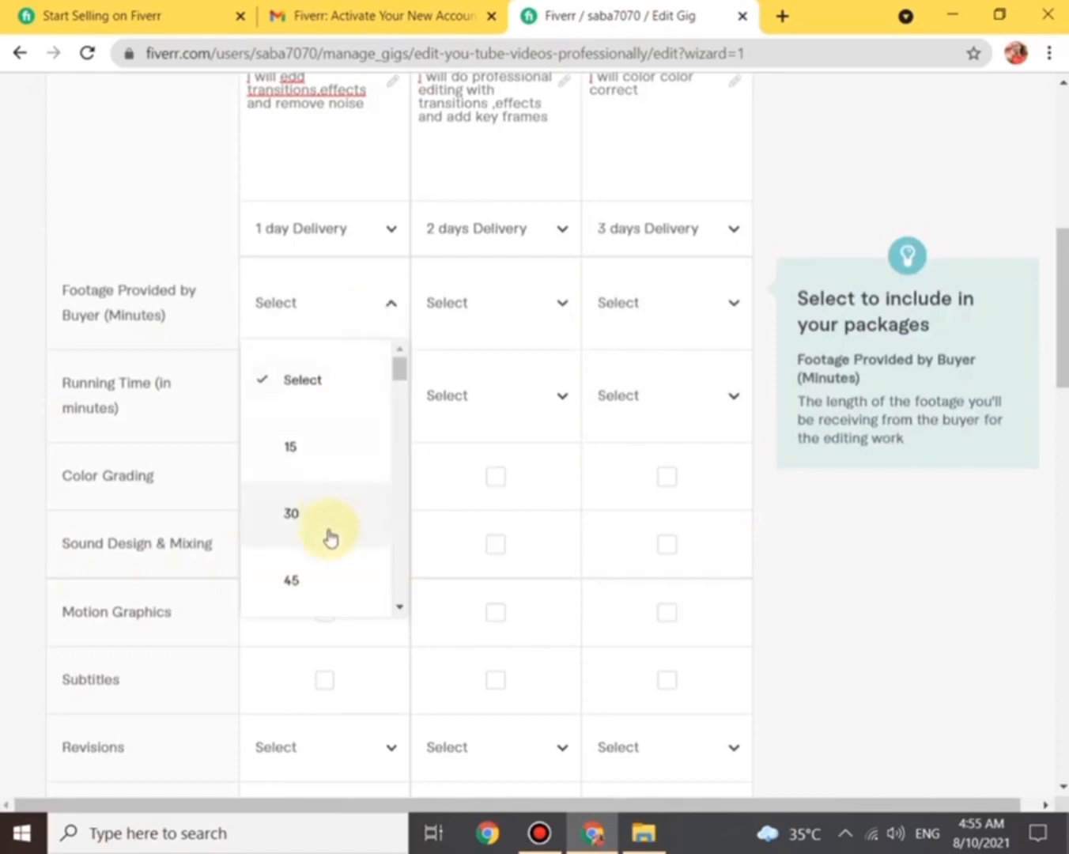
Set footage length to 15, 30 and 45 minutes across the three packages
{"action": "left_click", "coordinate": [327, 466]}
{"action": "left_click", "coordinate": [556, 407]}
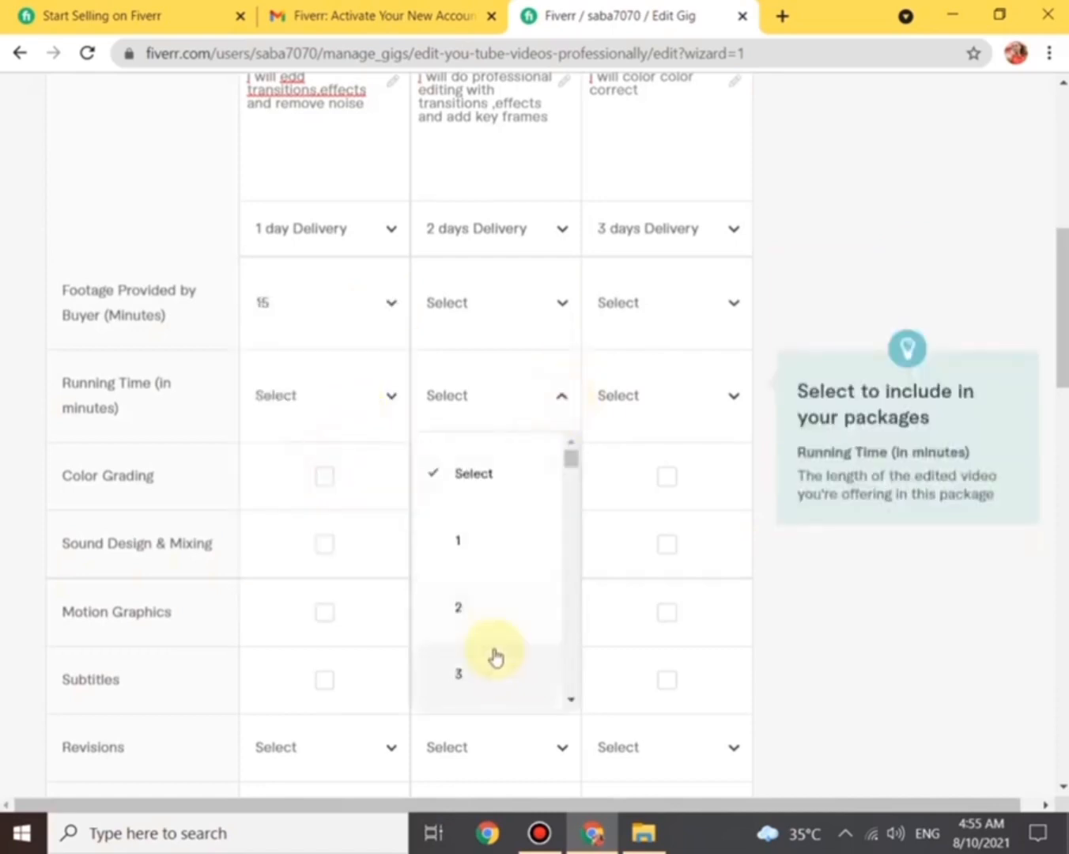
{"action": "left_click", "coordinate": [554, 304]}
{"action": "left_click", "coordinate": [461, 512]}
{"action": "left_click", "coordinate": [734, 299]}
{"action": "left_click", "coordinate": [635, 580]}
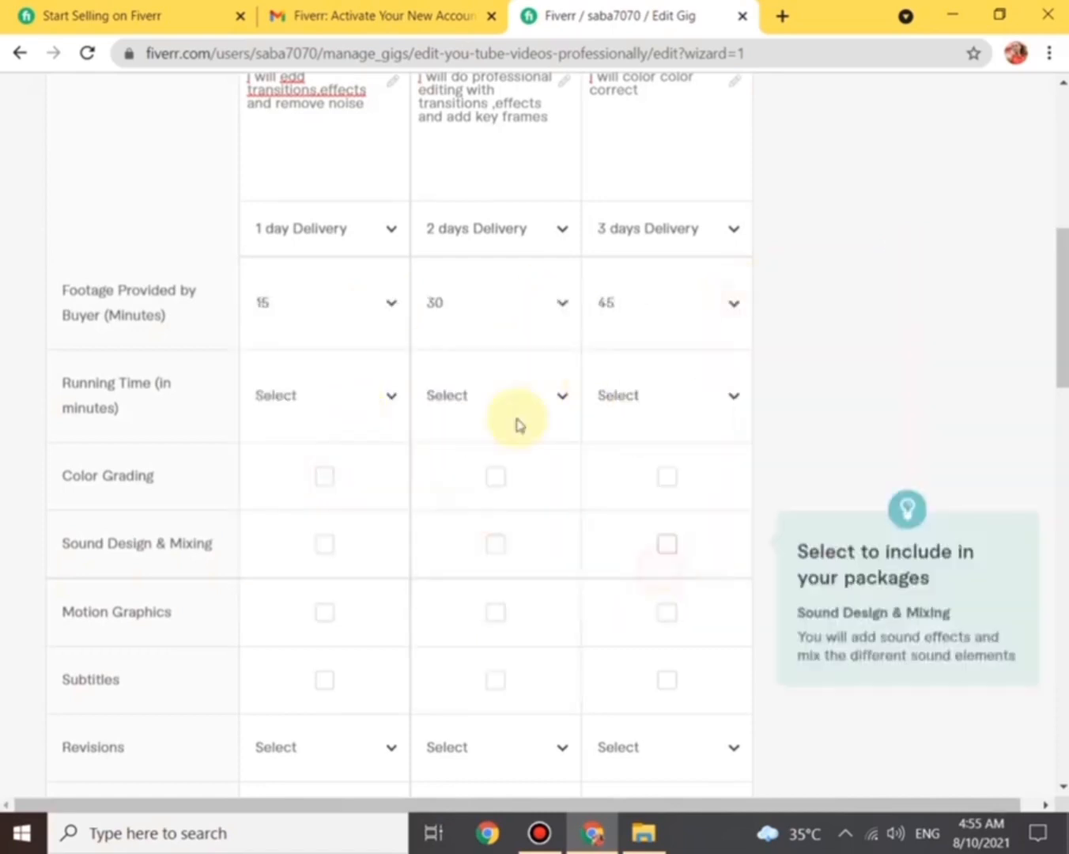
Set running times to 1, 5 and 10 minutes for Basic, Standard and Premium
{"action": "left_click", "coordinate": [390, 406]}
{"action": "left_click", "coordinate": [372, 539]}
{"action": "left_click", "coordinate": [546, 403]}
{"action": "left_click", "coordinate": [546, 606]}
{"action": "left_click", "coordinate": [732, 399]}
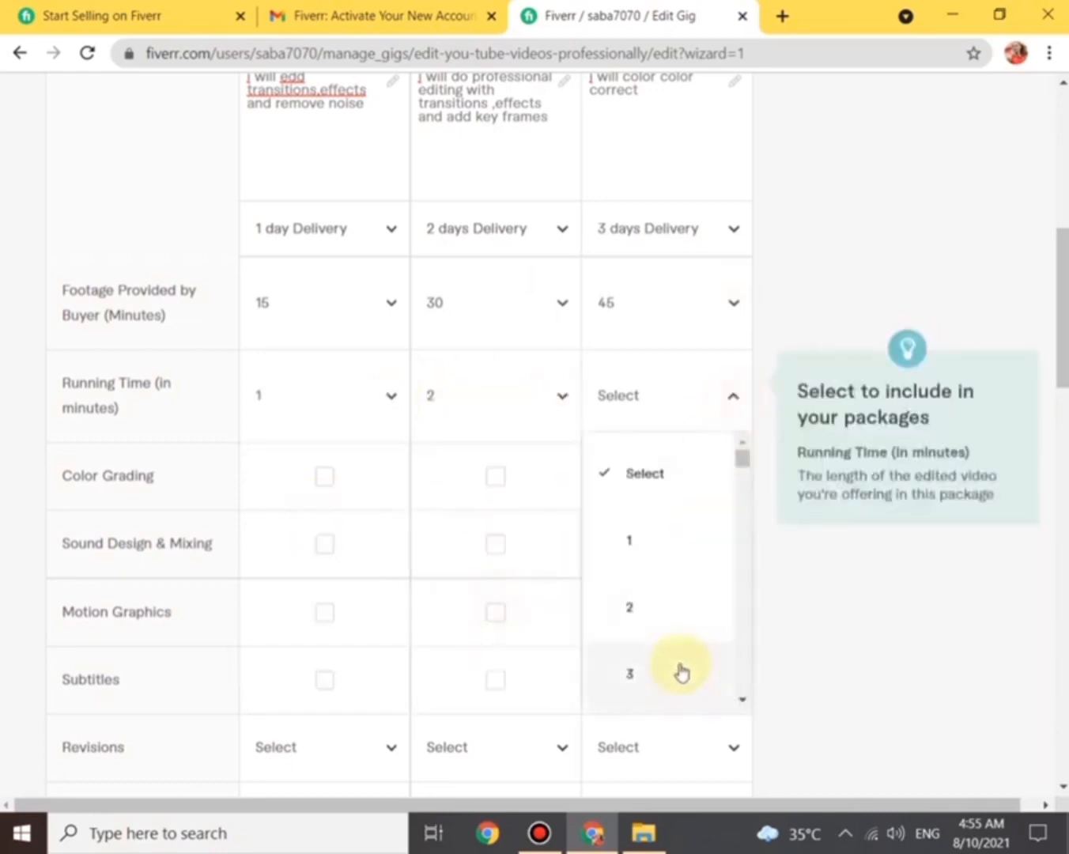
{"action": "left_click", "coordinate": [680, 673]}
{"action": "left_click", "coordinate": [668, 399]}
{"action": "scroll", "coordinate": [680, 545], "scroll_direction": "down", "scroll_amount": 3}
{"action": "left_click", "coordinate": [664, 617]}
{"action": "left_click", "coordinate": [546, 399]}
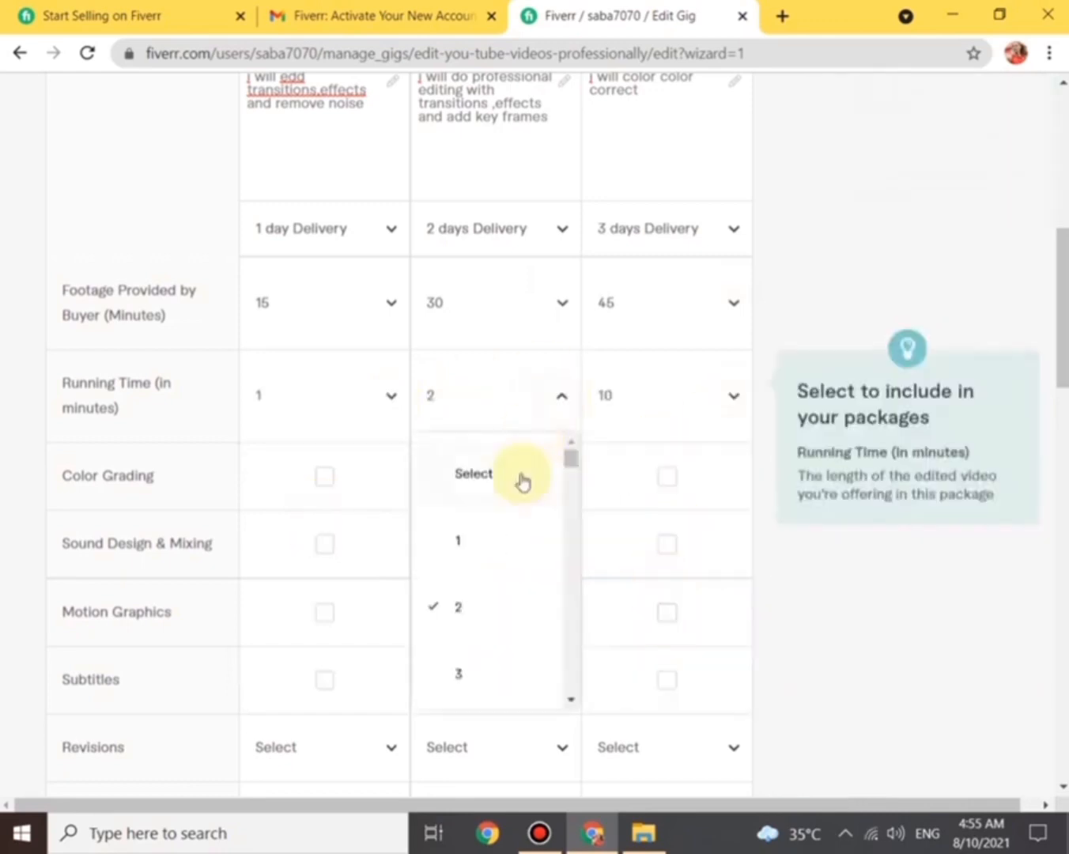
{"action": "scroll", "coordinate": [499, 546], "scroll_direction": "down", "scroll_amount": 2}
{"action": "left_click", "coordinate": [484, 588]}
{"action": "scroll", "coordinate": [327, 488], "scroll_direction": "down", "scroll_amount": 1}
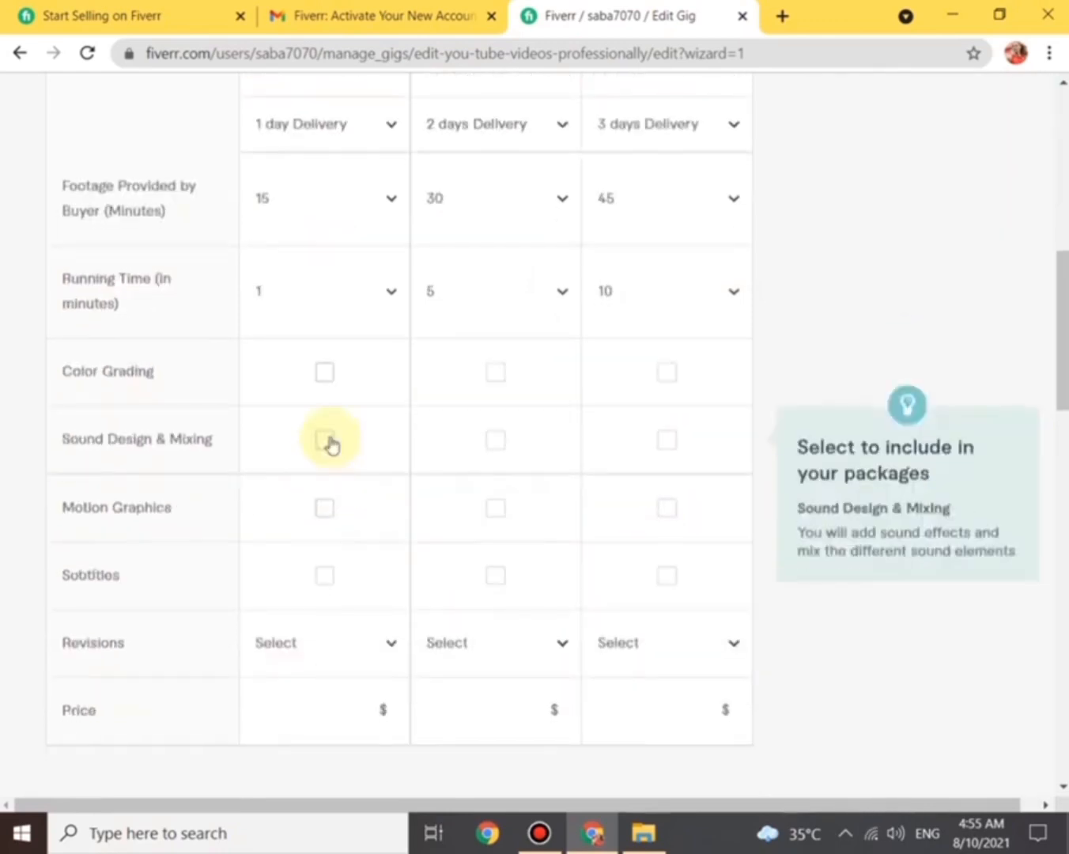
Include Motion Graphics in Basic and set revisions to 1, 1 and 5
{"action": "left_click", "coordinate": [322, 511]}
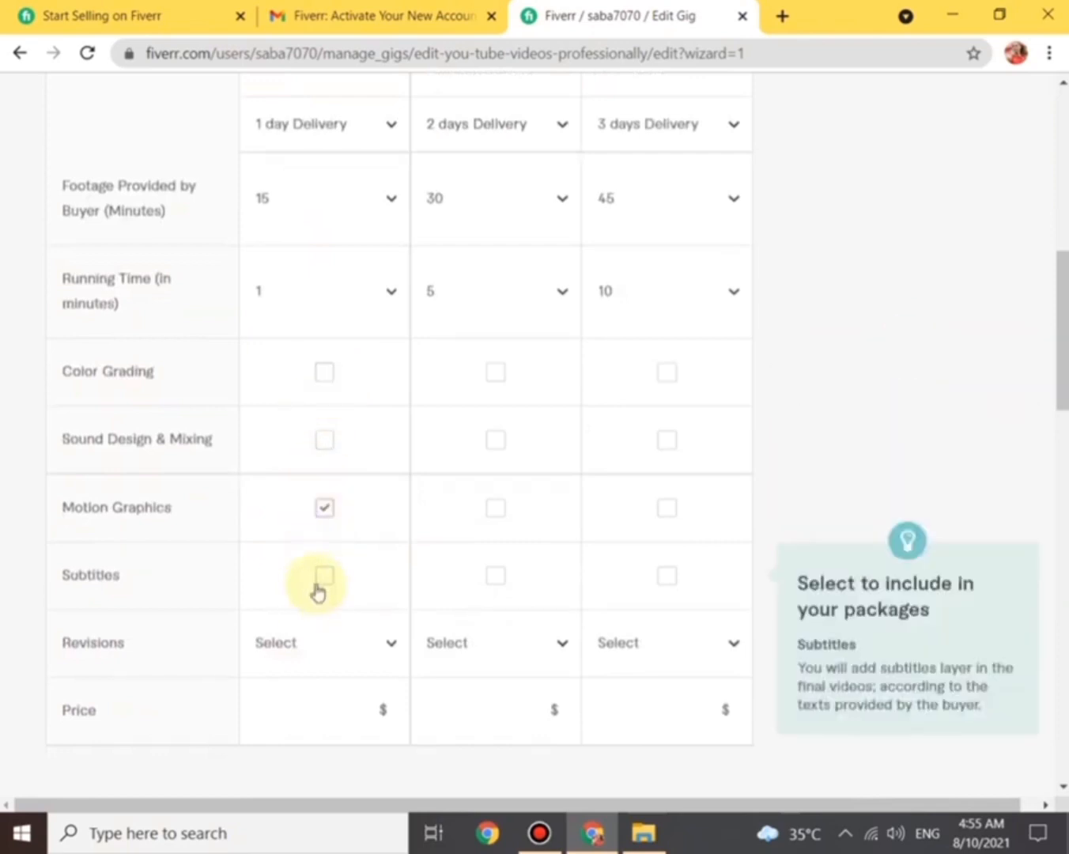
{"action": "scroll", "coordinate": [317, 577], "scroll_direction": "down", "scroll_amount": 1}
{"action": "left_click", "coordinate": [312, 553]}
{"action": "left_click", "coordinate": [340, 334]}
{"action": "left_click", "coordinate": [391, 542]}
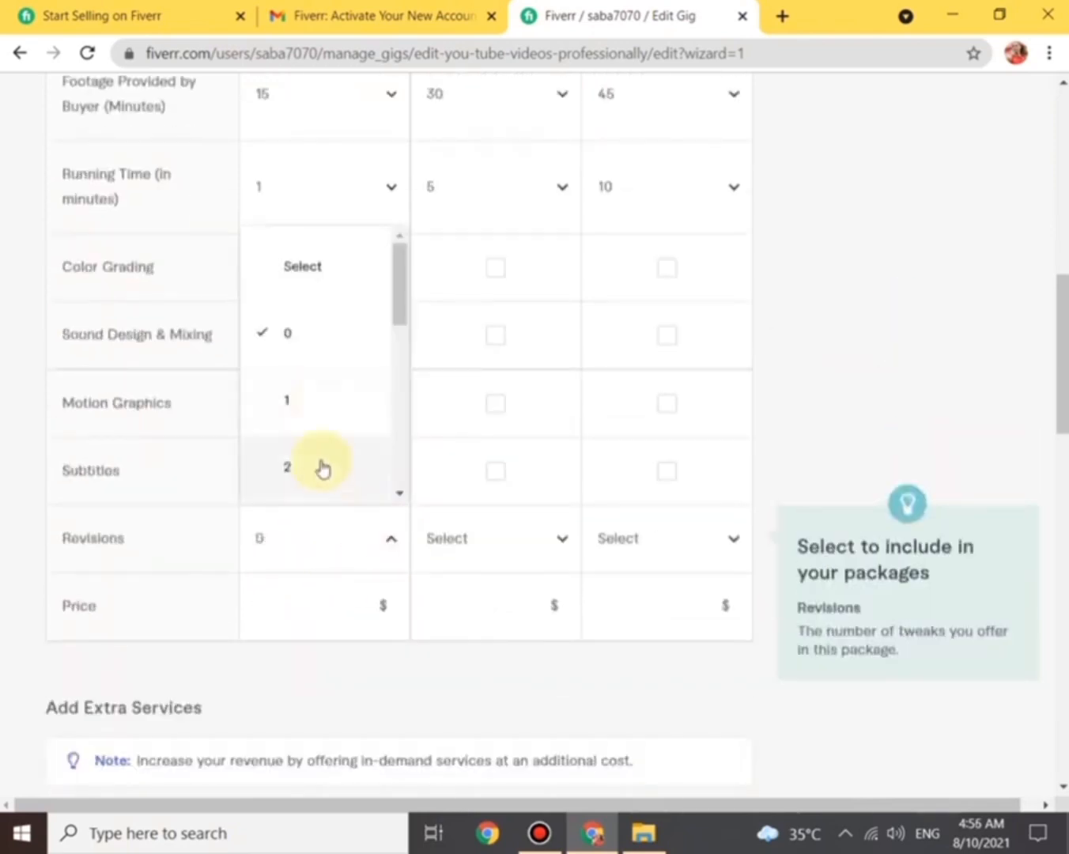
{"action": "left_click", "coordinate": [325, 399]}
{"action": "left_click", "coordinate": [556, 543]}
{"action": "left_click", "coordinate": [490, 401]}
{"action": "left_click", "coordinate": [667, 539]}
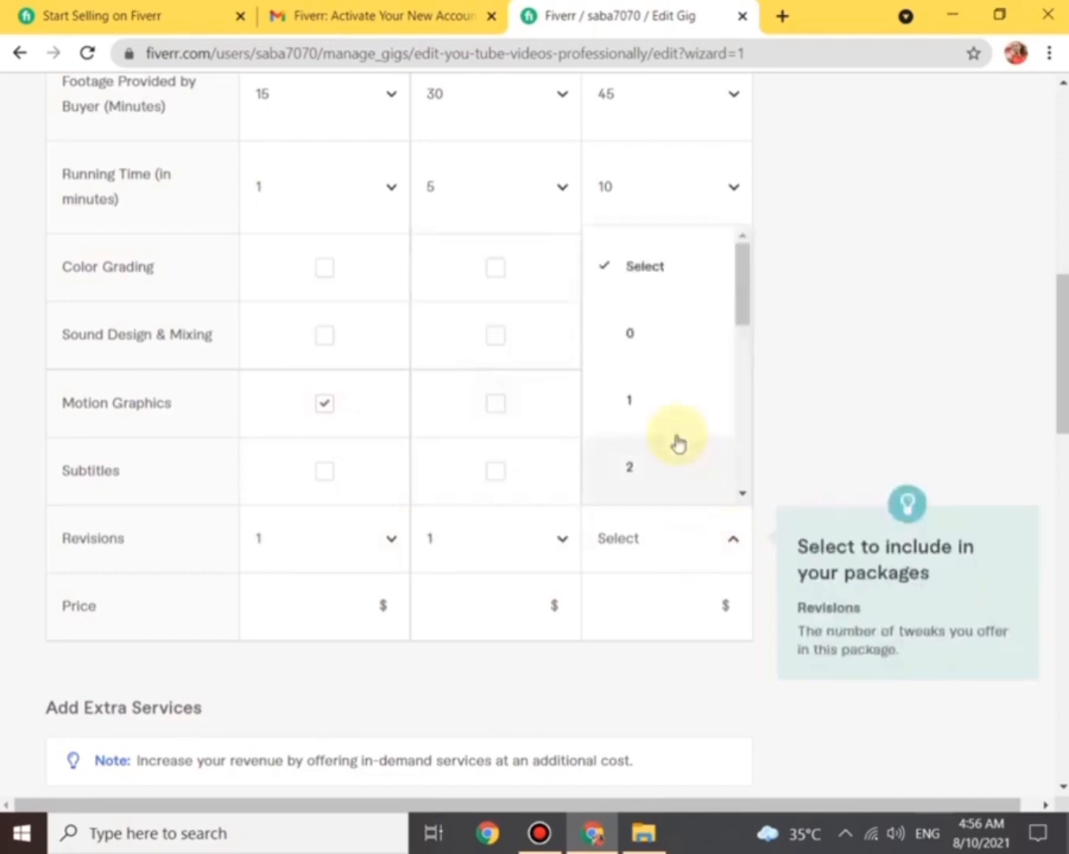
{"action": "scroll", "coordinate": [680, 440], "scroll_direction": "down", "scroll_amount": 2}
{"action": "left_click", "coordinate": [641, 468]}
{"action": "scroll", "coordinate": [383, 412], "scroll_direction": "down", "scroll_amount": 2}
Set the Basic price to $5 and raise the Standard price to $10
{"action": "left_click", "coordinate": [360, 393]}
{"action": "left_click", "coordinate": [529, 393]}
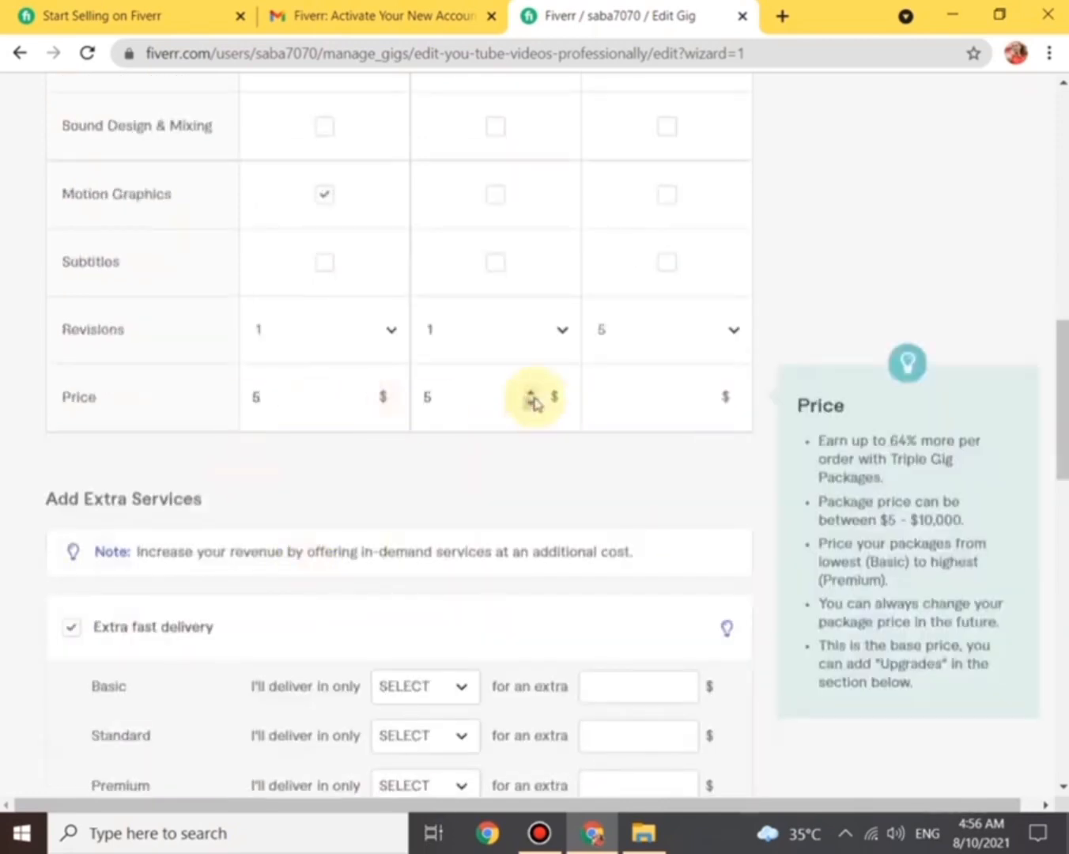
{"action": "left_click", "coordinate": [529, 393]}
Set Extra fast delivery to 1 day for all three packages, with a $10 Premium price
{"action": "scroll", "coordinate": [272, 494], "scroll_direction": "down", "scroll_amount": 2}
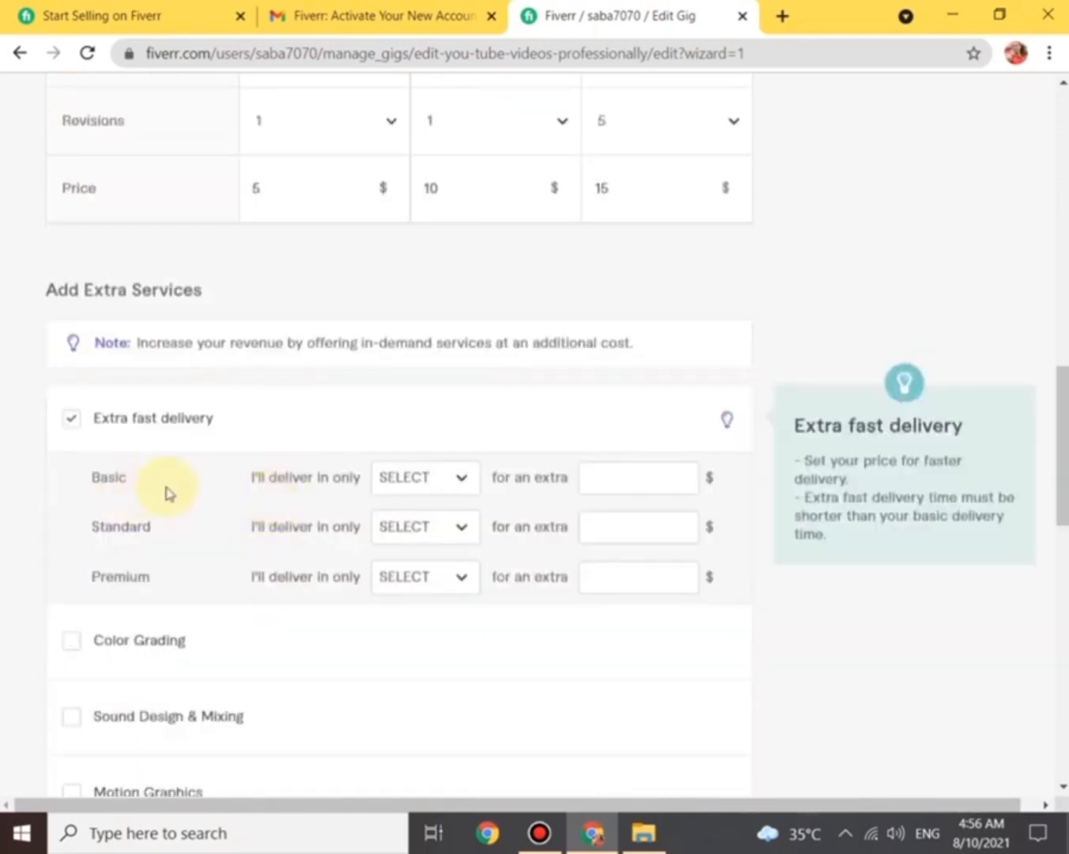
{"action": "left_click", "coordinate": [459, 491]}
{"action": "left_click", "coordinate": [445, 586]}
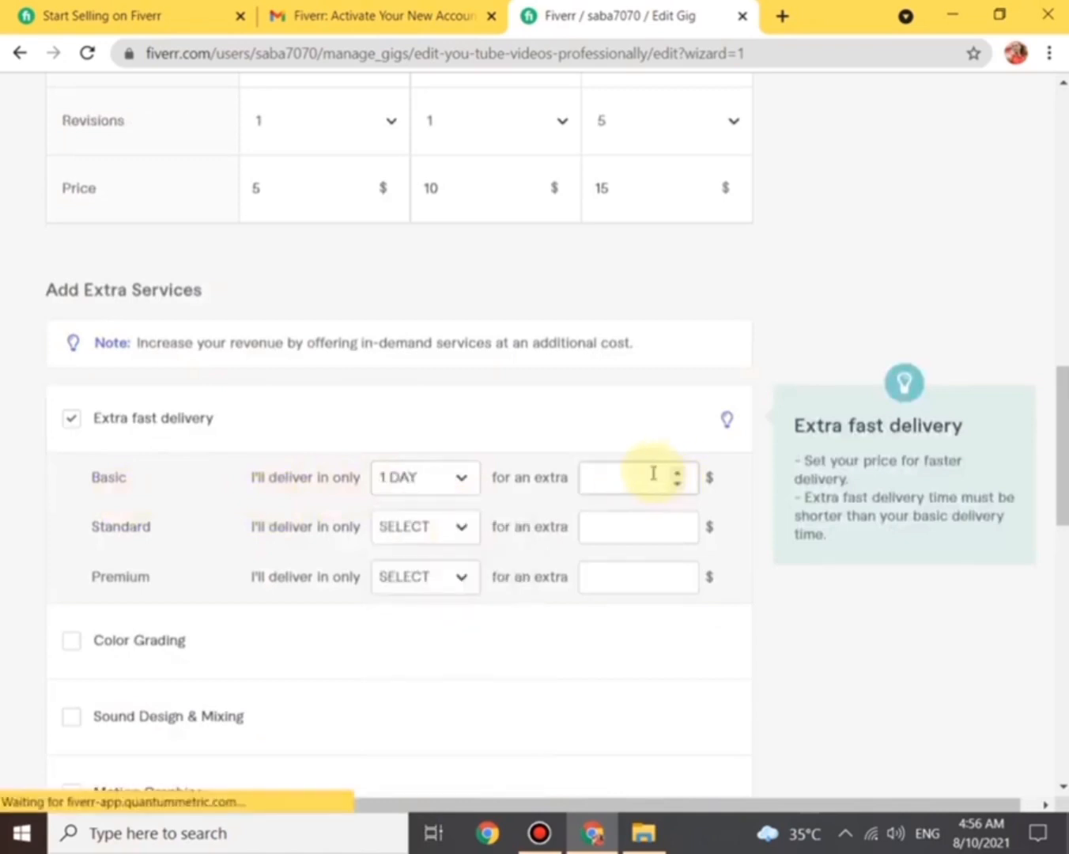
{"action": "left_click", "coordinate": [460, 479]}
{"action": "left_click", "coordinate": [580, 452]}
{"action": "left_click", "coordinate": [459, 527]}
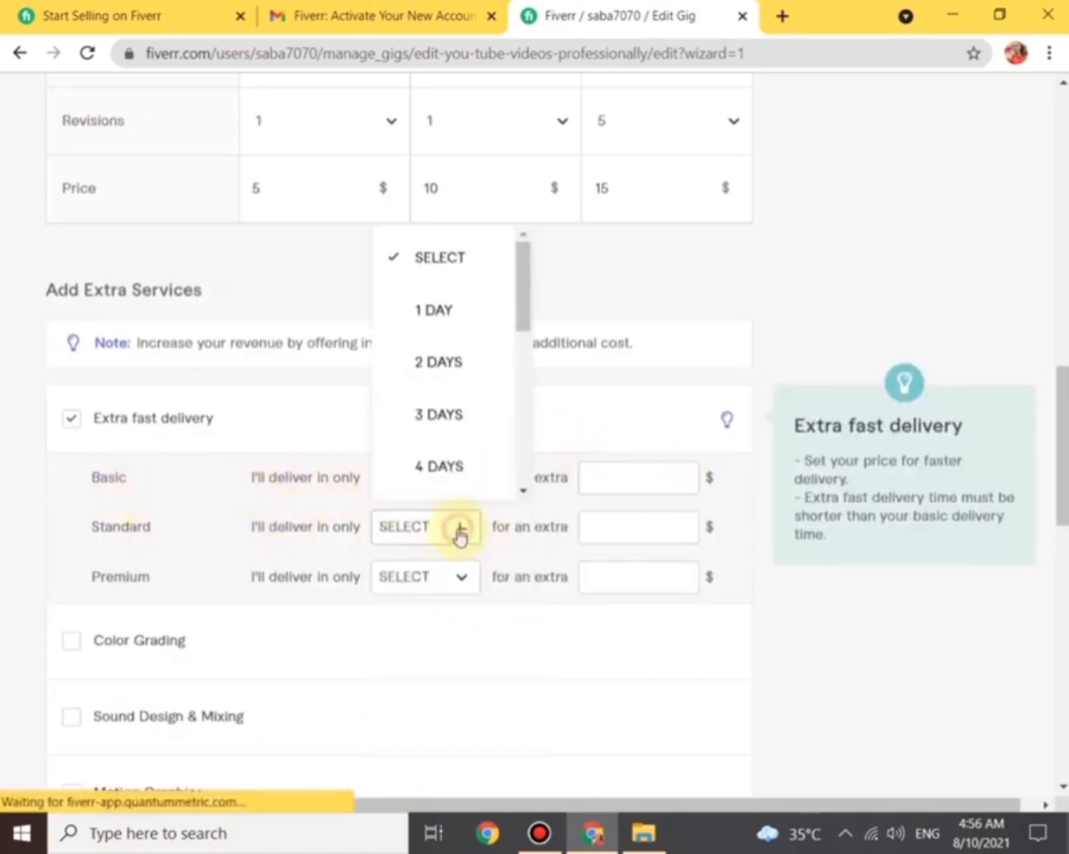
{"action": "left_click", "coordinate": [469, 326]}
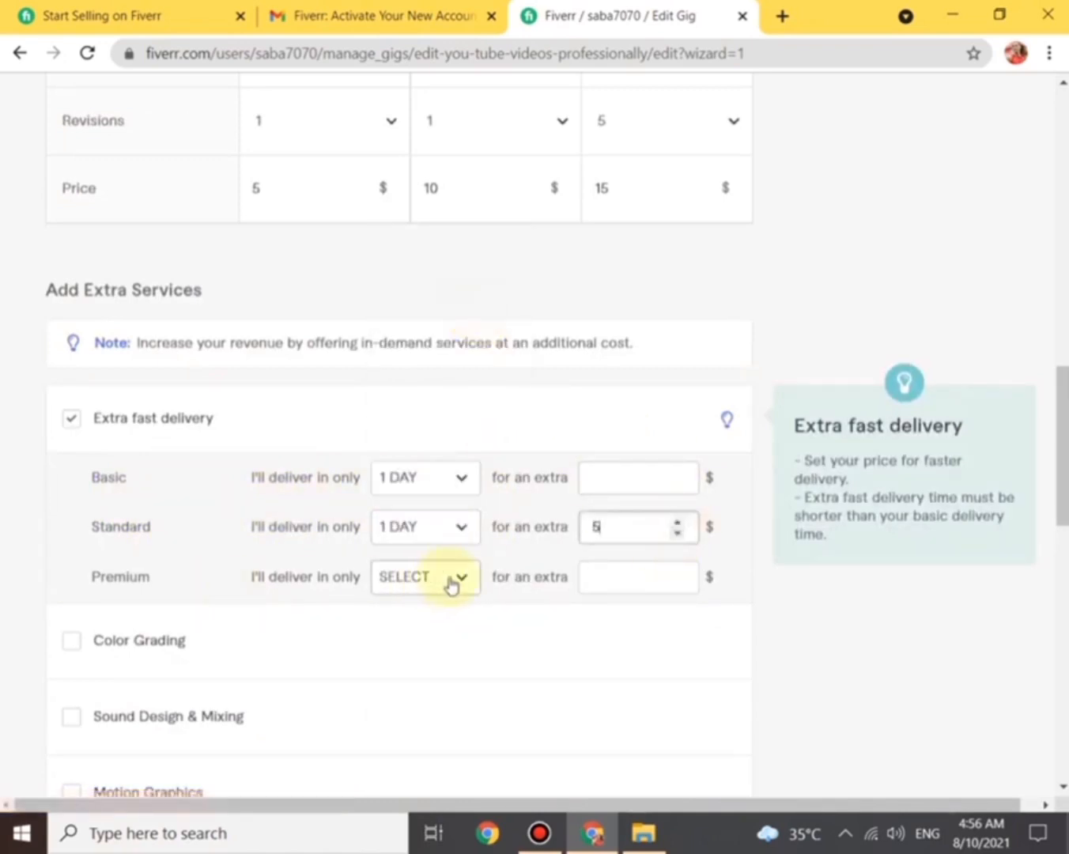
{"action": "left_click", "coordinate": [451, 587]}
{"action": "left_click", "coordinate": [458, 364]}
{"action": "left_click", "coordinate": [678, 575]}
{"action": "type", "text": "10"}
{"action": "scroll", "coordinate": [67, 449], "scroll_direction": "down", "scroll_amount": 3}
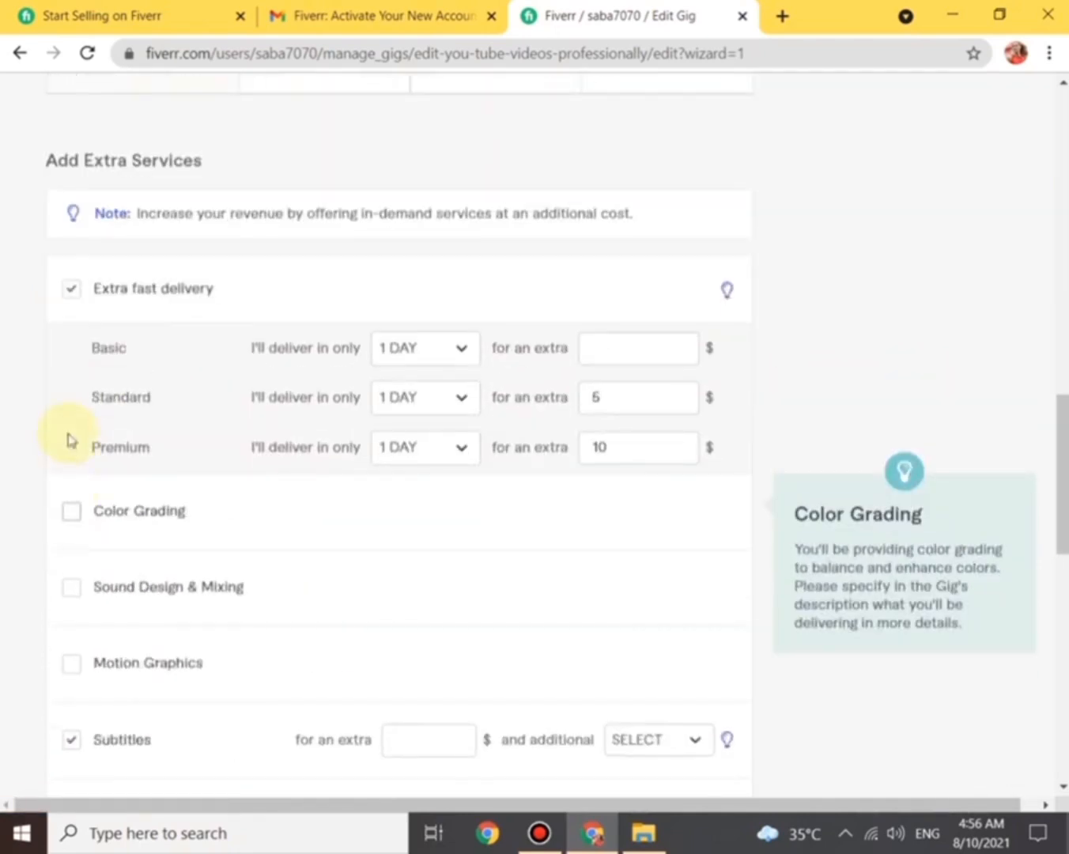
Offer Color Grading as an extra adding 1 day, and add a custom extra
{"action": "left_click", "coordinate": [71, 433]}
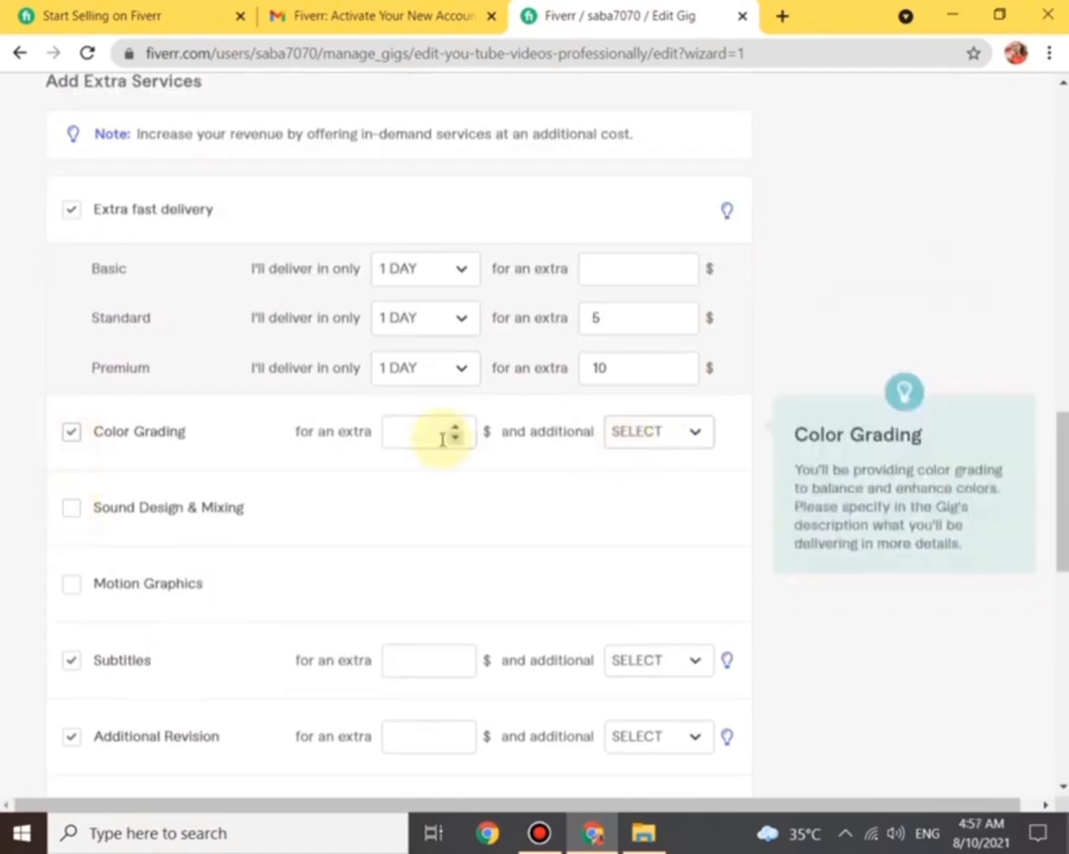
{"action": "left_click", "coordinate": [697, 433]}
{"action": "left_click", "coordinate": [669, 544]}
{"action": "scroll", "coordinate": [348, 521], "scroll_direction": "down", "scroll_amount": 4}
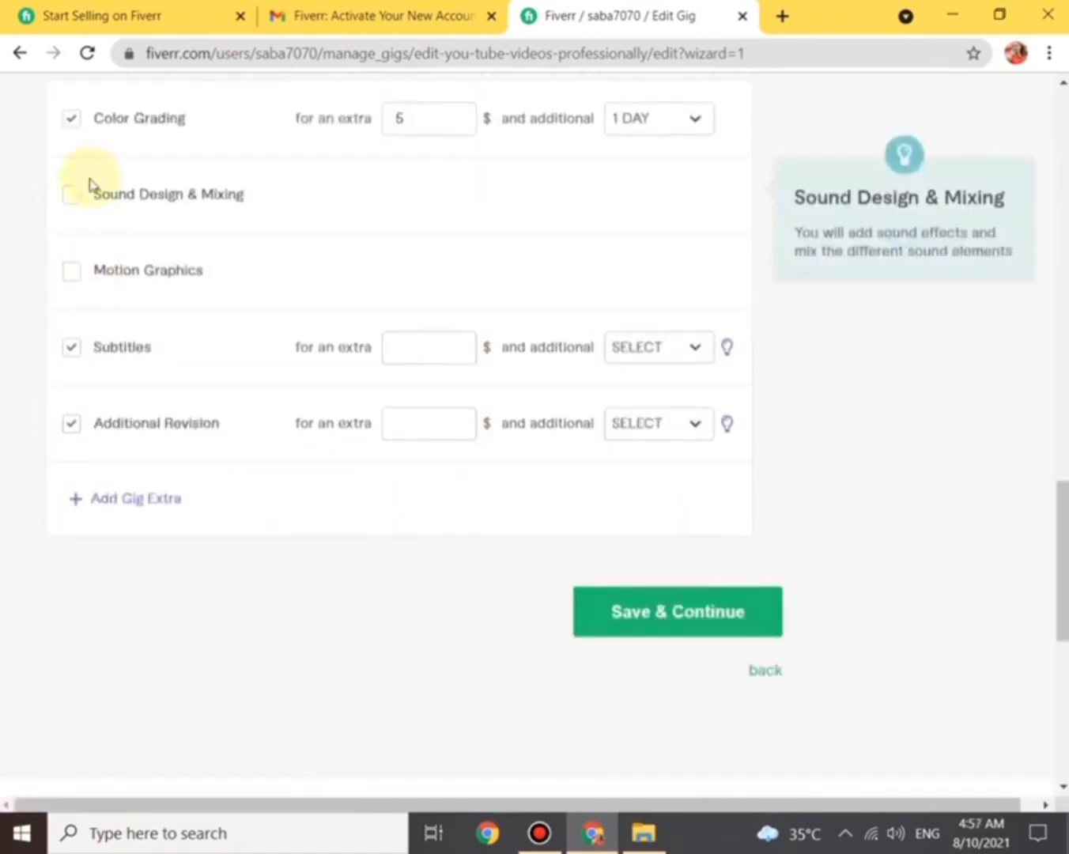
{"action": "left_click", "coordinate": [142, 509]}
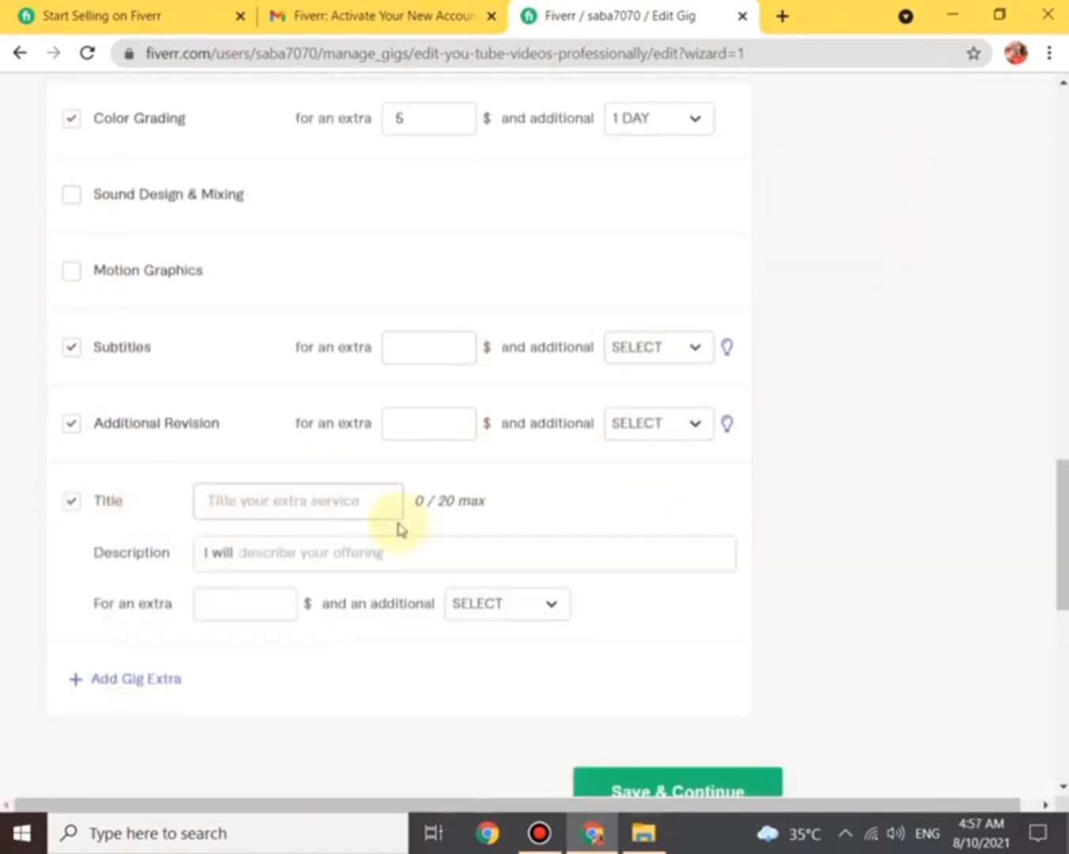
Try saving the pricing, dropping the Extra fast delivery extra when it fails
{"action": "scroll", "coordinate": [410, 704], "scroll_direction": "down", "scroll_amount": 2}
{"action": "scroll", "coordinate": [299, 679], "scroll_direction": "down", "scroll_amount": 2}
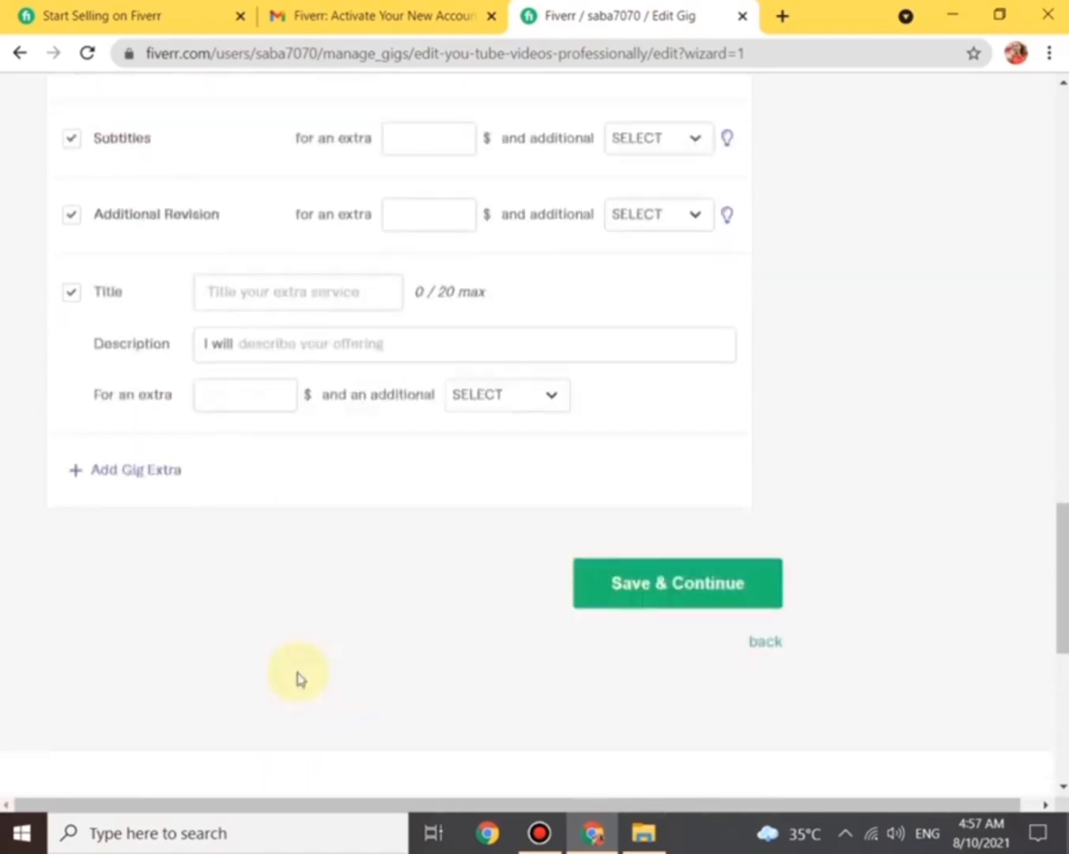
{"action": "left_click", "coordinate": [628, 614]}
{"action": "scroll", "coordinate": [356, 583], "scroll_direction": "down", "scroll_amount": 12}
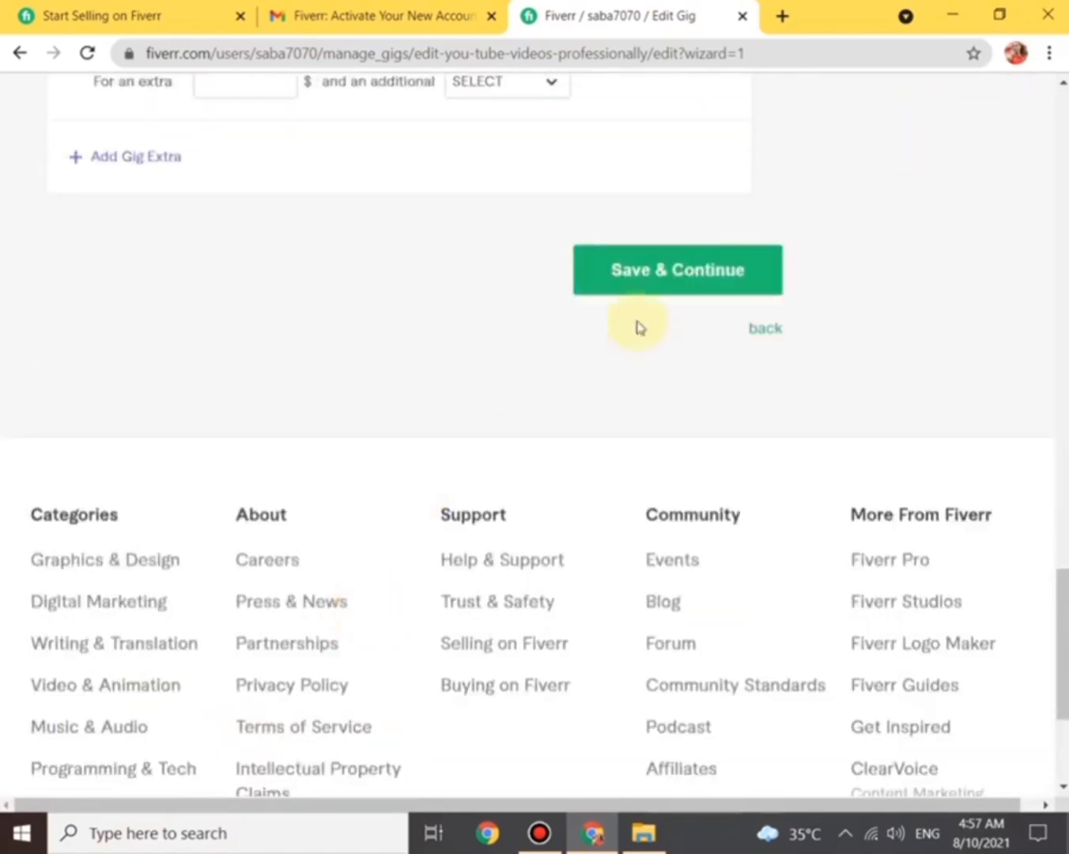
{"action": "left_click", "coordinate": [646, 284]}
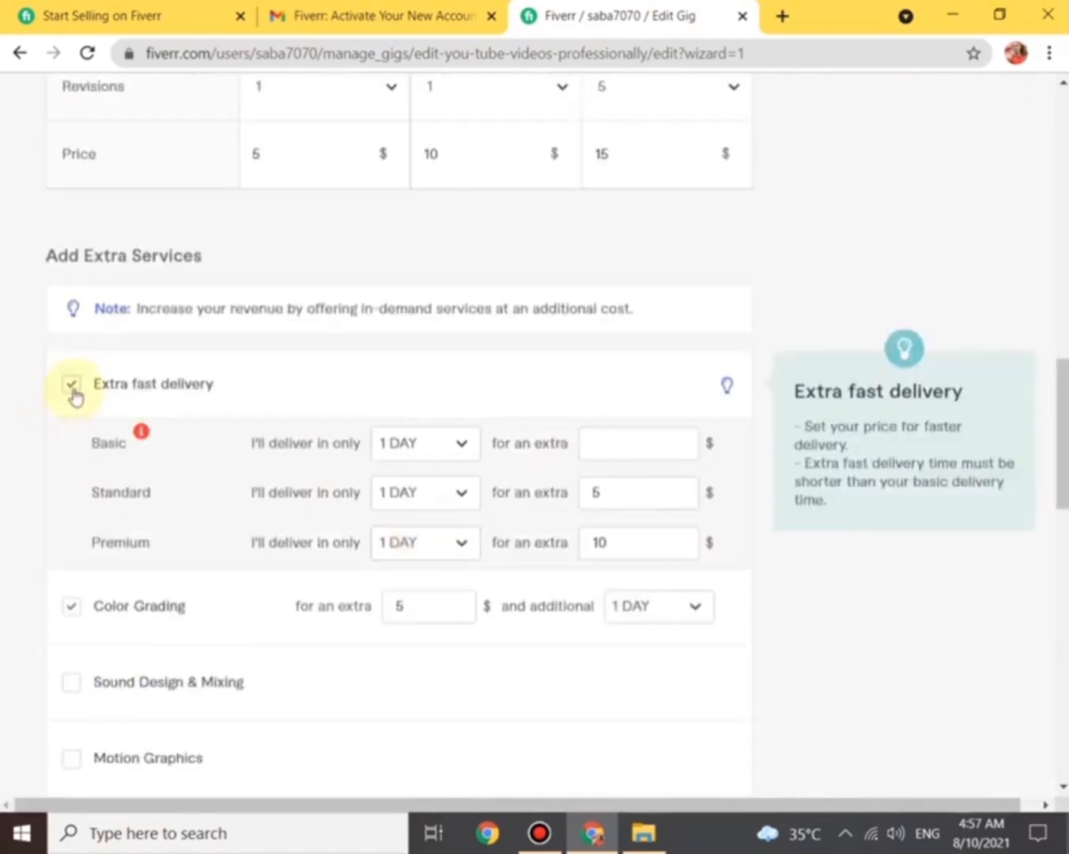
{"action": "left_click", "coordinate": [72, 384]}
{"action": "scroll", "coordinate": [514, 574], "scroll_direction": "down", "scroll_amount": 7}
{"action": "left_click", "coordinate": [661, 411]}
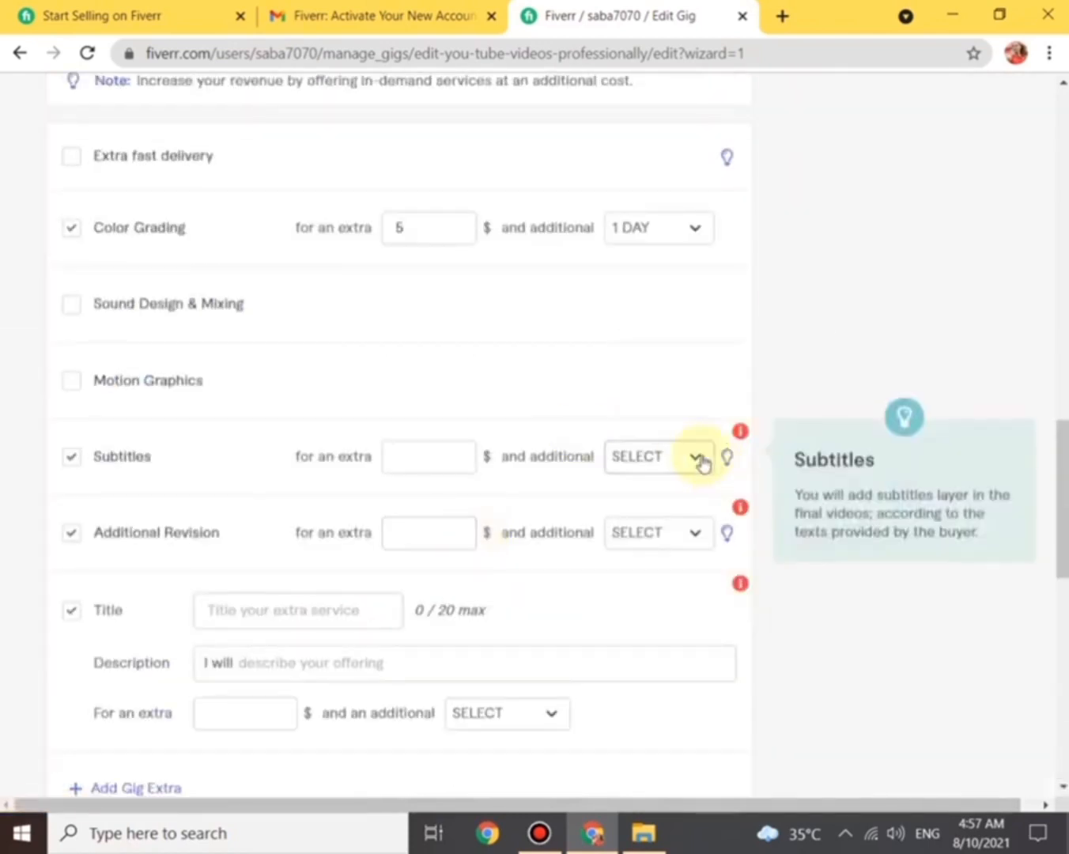
Give the Subtitles and Additional Revision extras 1 day each at $5
{"action": "left_click", "coordinate": [702, 463]}
{"action": "left_click", "coordinate": [668, 551]}
{"action": "left_click", "coordinate": [664, 534]}
{"action": "left_click", "coordinate": [673, 315]}
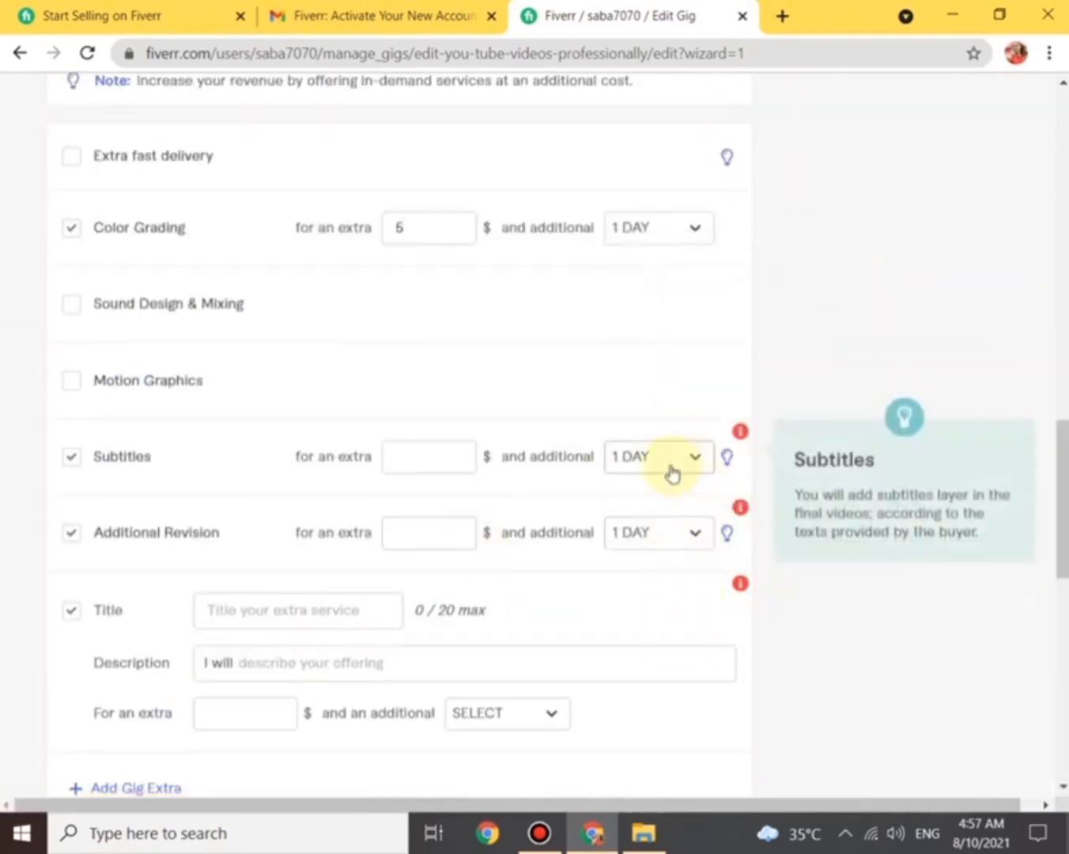
{"action": "left_click", "coordinate": [453, 456]}
{"action": "type", "text": "5"}
{"action": "left_click", "coordinate": [456, 533]}
{"action": "type", "text": "5"}
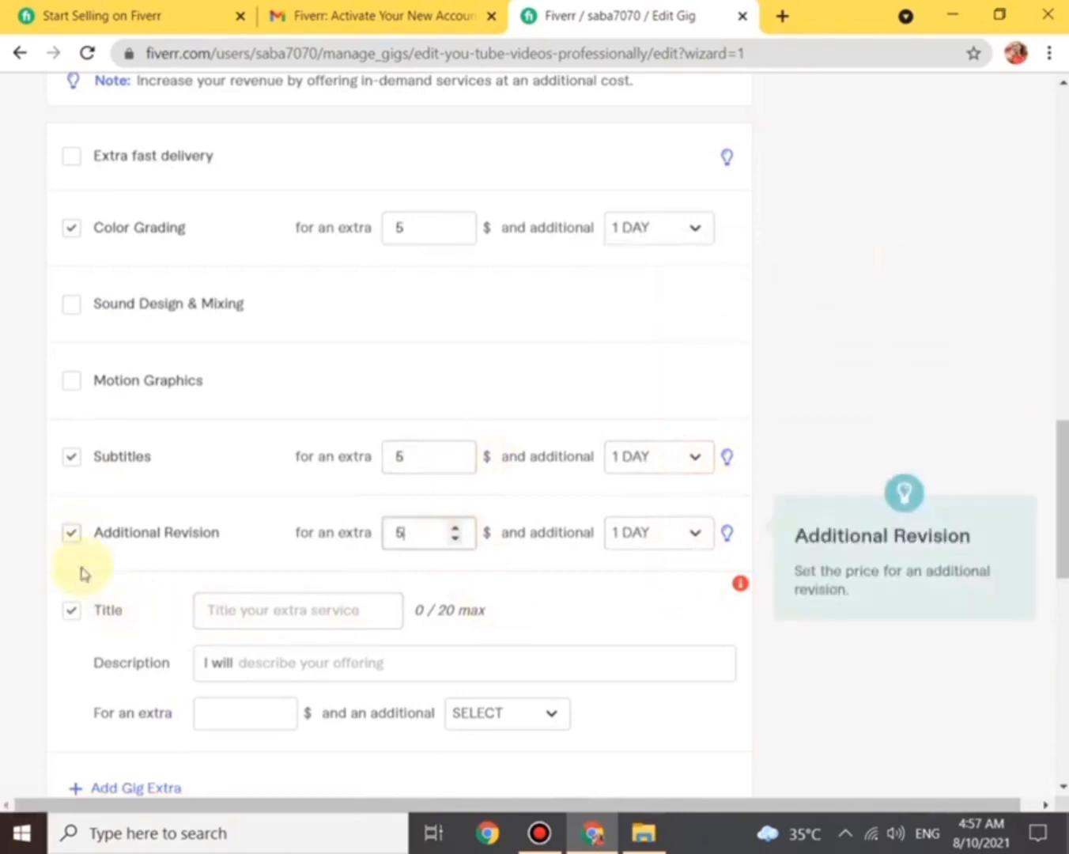
Remove the empty custom extra and save the pricing
{"action": "left_click", "coordinate": [71, 609]}
{"action": "scroll", "coordinate": [310, 611], "scroll_direction": "down", "scroll_amount": 5}
{"action": "left_click", "coordinate": [662, 484]}
{"action": "scroll", "coordinate": [206, 535], "scroll_direction": "down", "scroll_amount": 6}
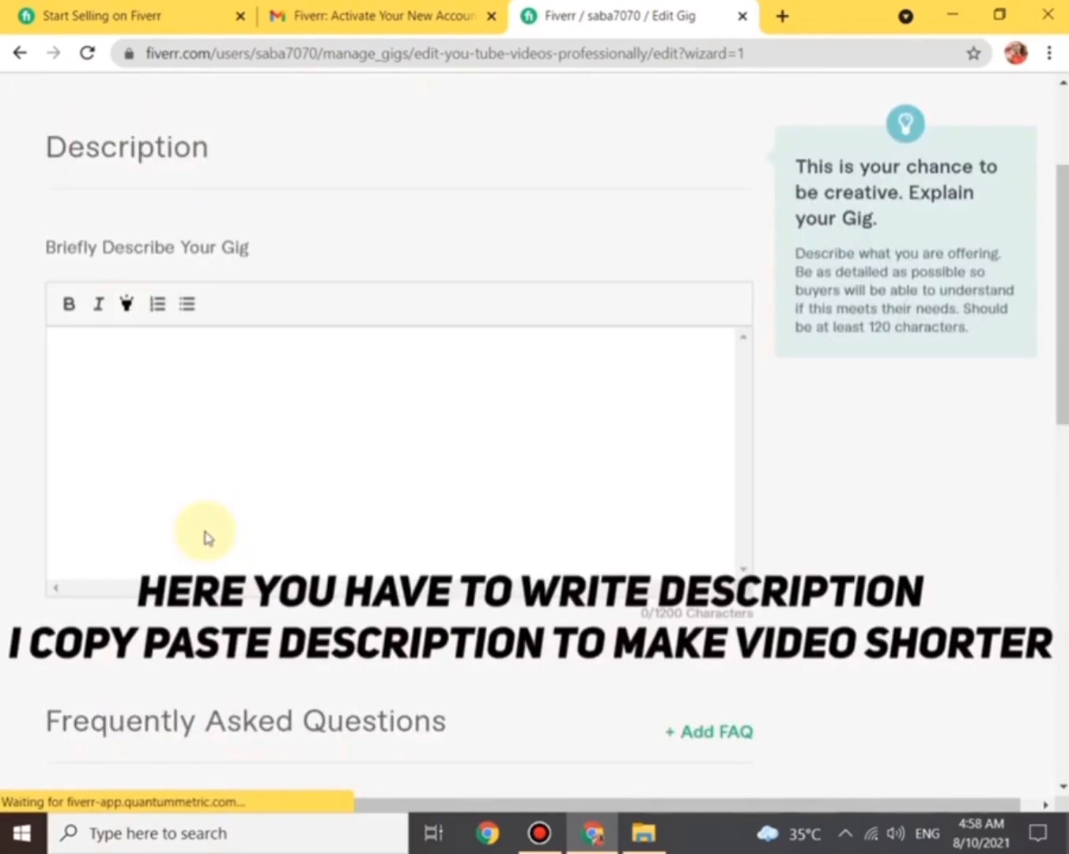
Minimize the browser and file explorer, then open the gig text file from the desktop
{"action": "scroll", "coordinate": [207, 536], "scroll_direction": "up", "scroll_amount": 6}
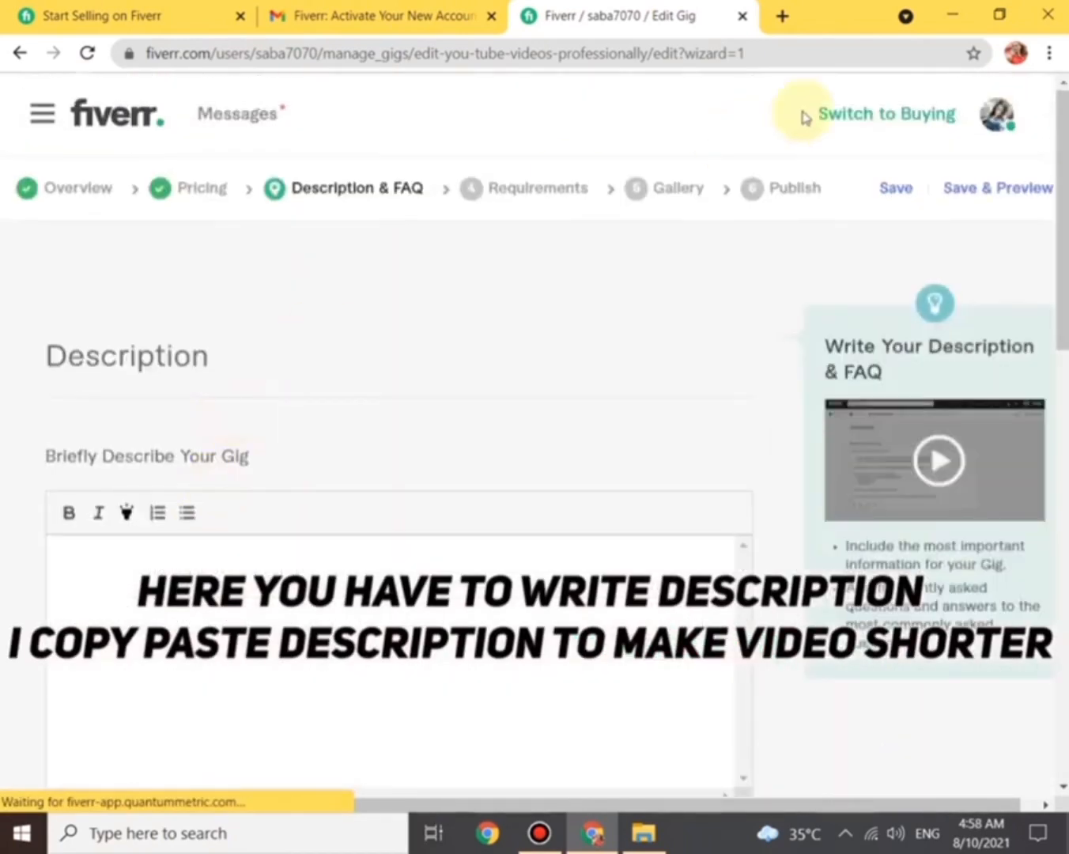
{"action": "left_click", "coordinate": [952, 16]}
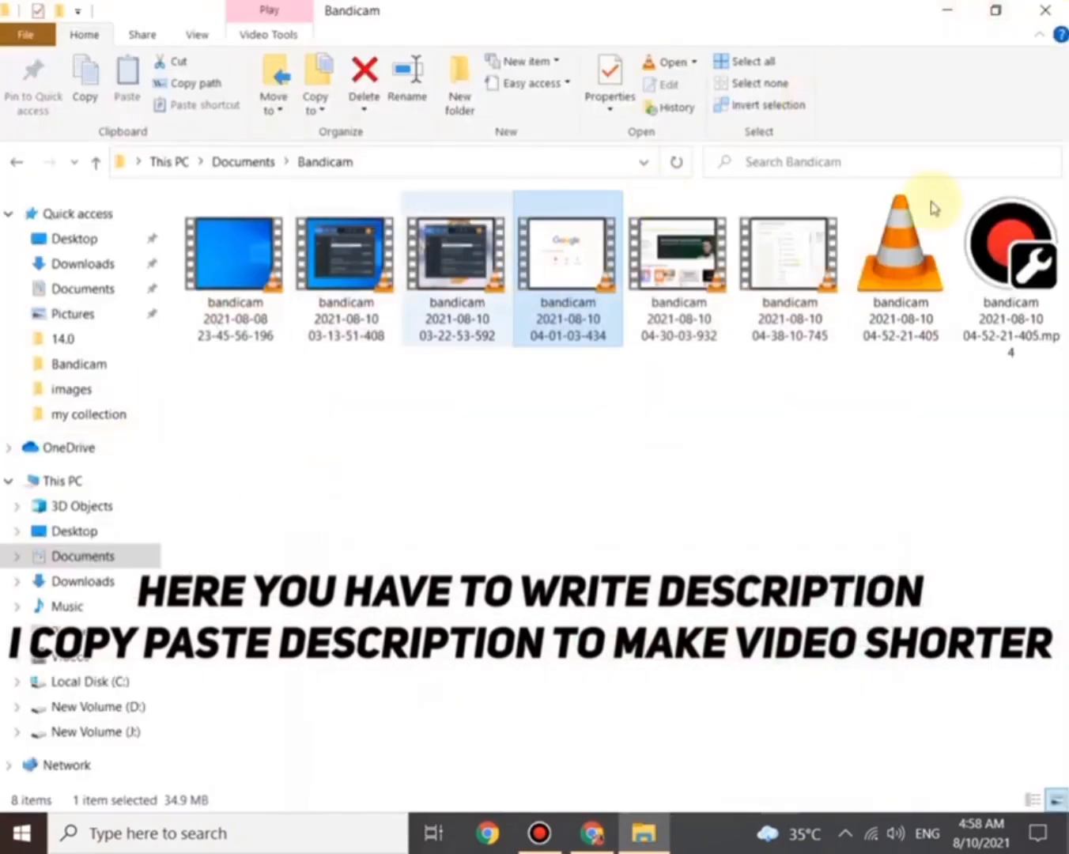
{"action": "left_click", "coordinate": [989, 9]}
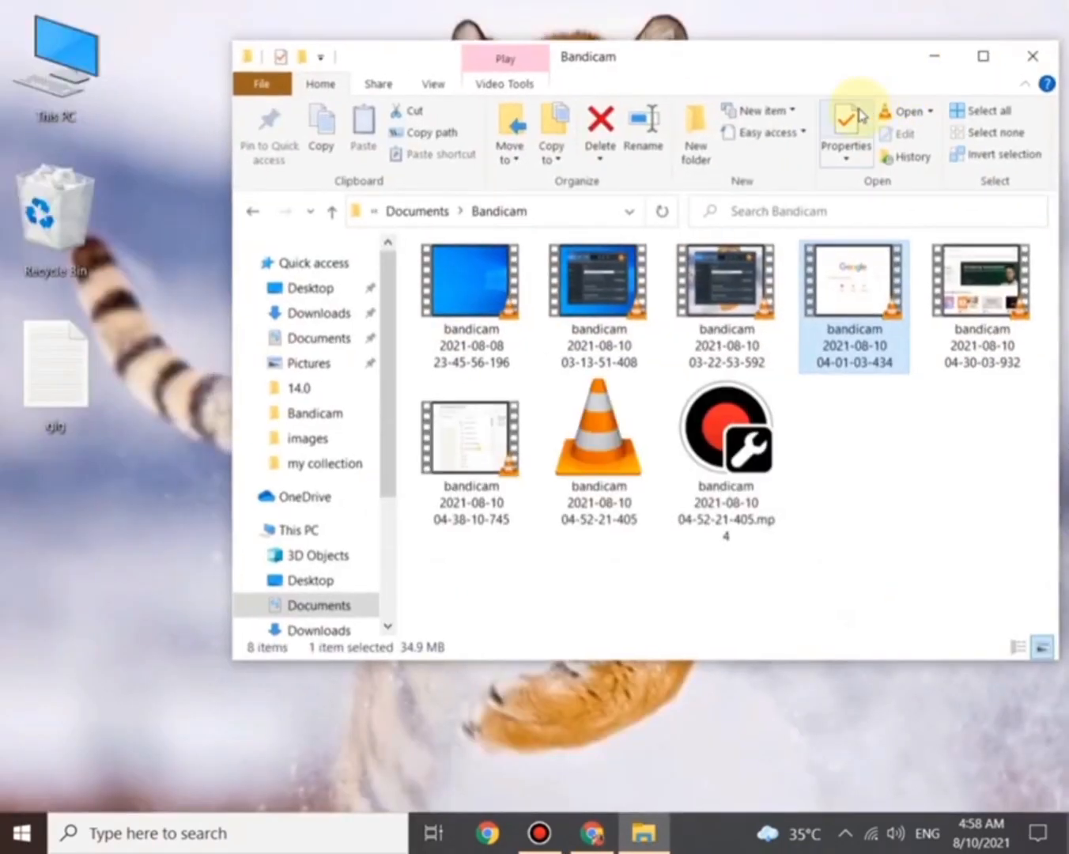
{"action": "left_click", "coordinate": [934, 55]}
{"action": "left_click", "coordinate": [53, 388]}
{"action": "double_click", "coordinate": [53, 388]}
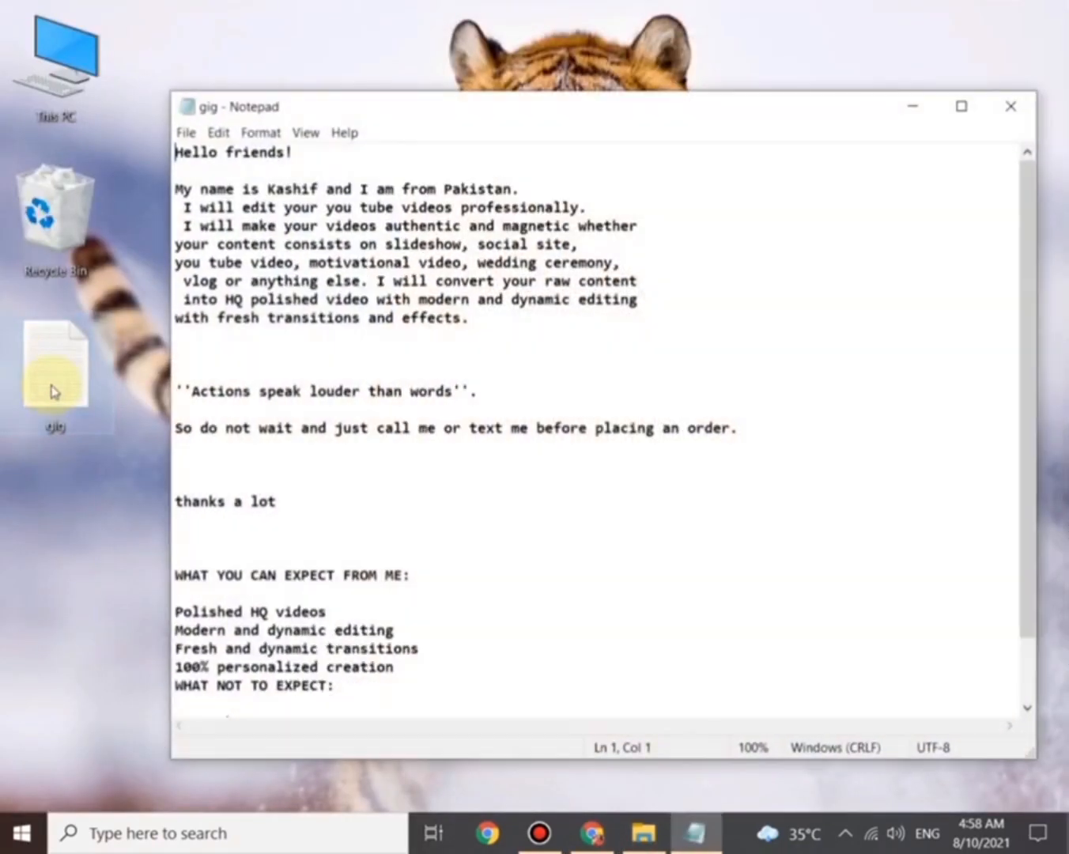
Copy the description from 'I will make your videos…' to 'Just word and not actions', then minimize Notepad
{"action": "left_click_drag", "start_coordinate": [176, 151], "coordinate": [380, 712]}
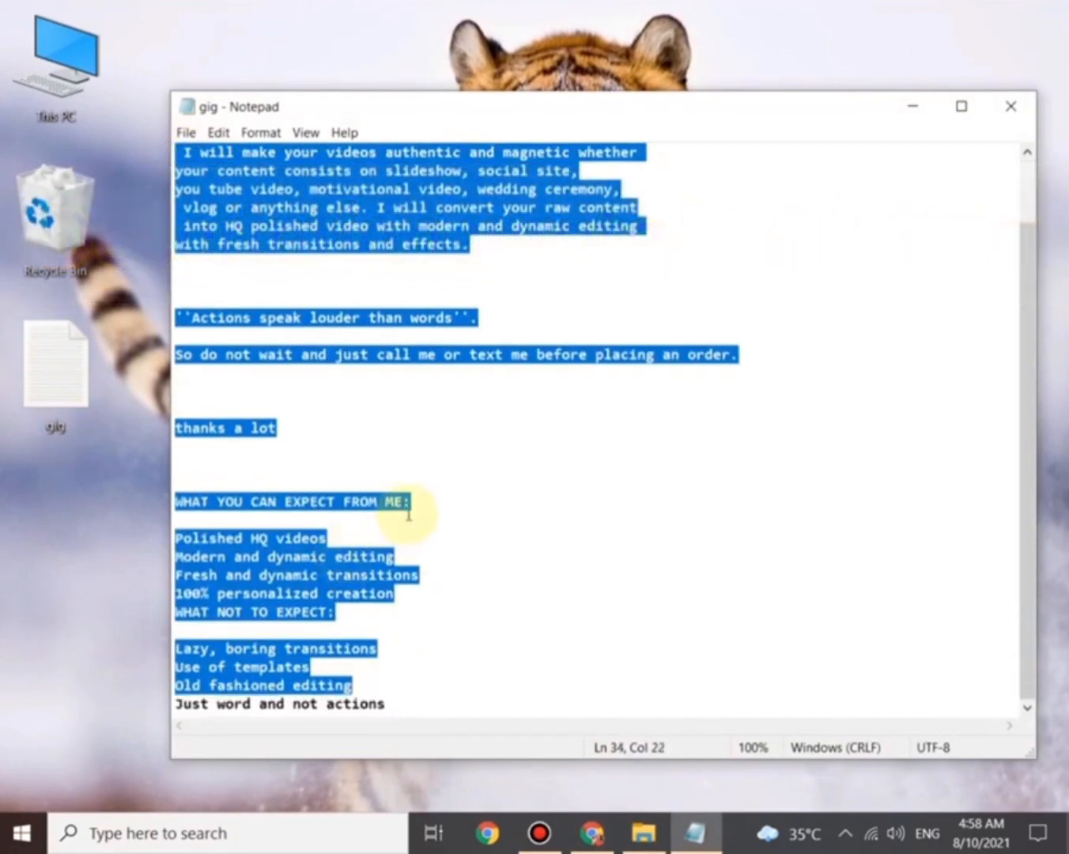
{"action": "left_click_drag", "start_coordinate": [175, 151], "coordinate": [385, 706]}
{"action": "right_click", "coordinate": [243, 570]}
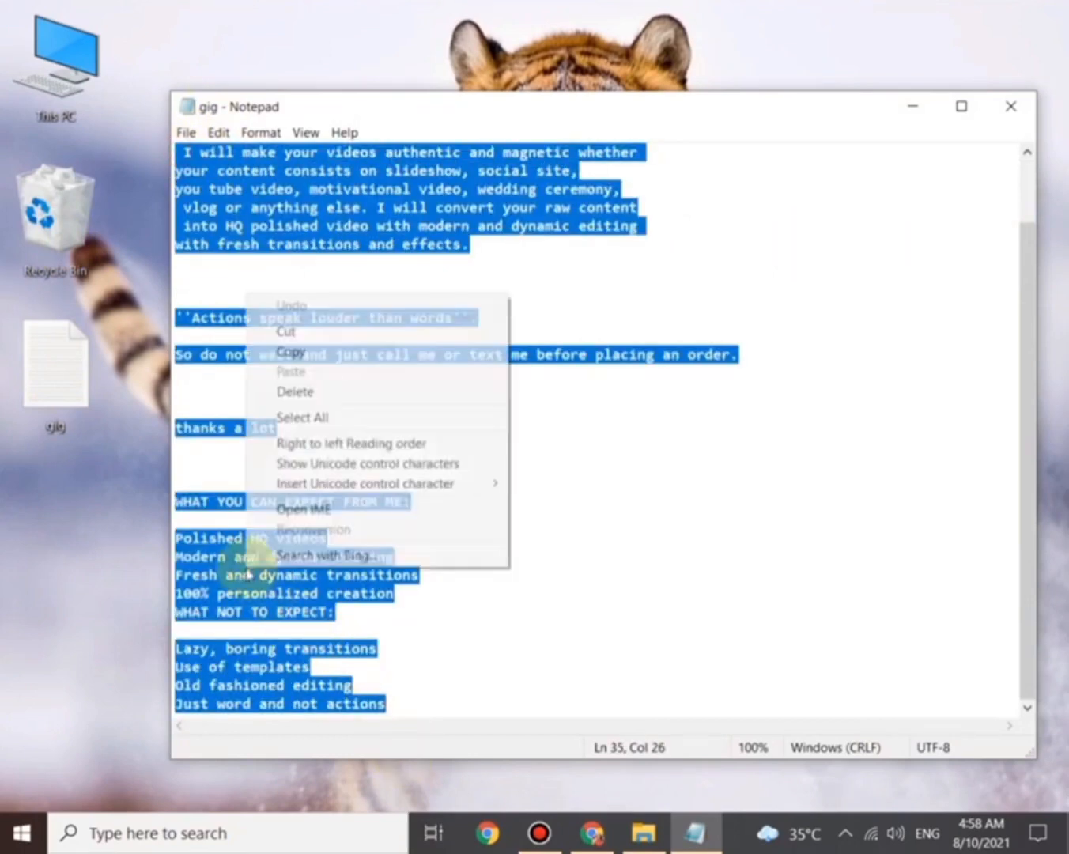
{"action": "left_click", "coordinate": [318, 351]}
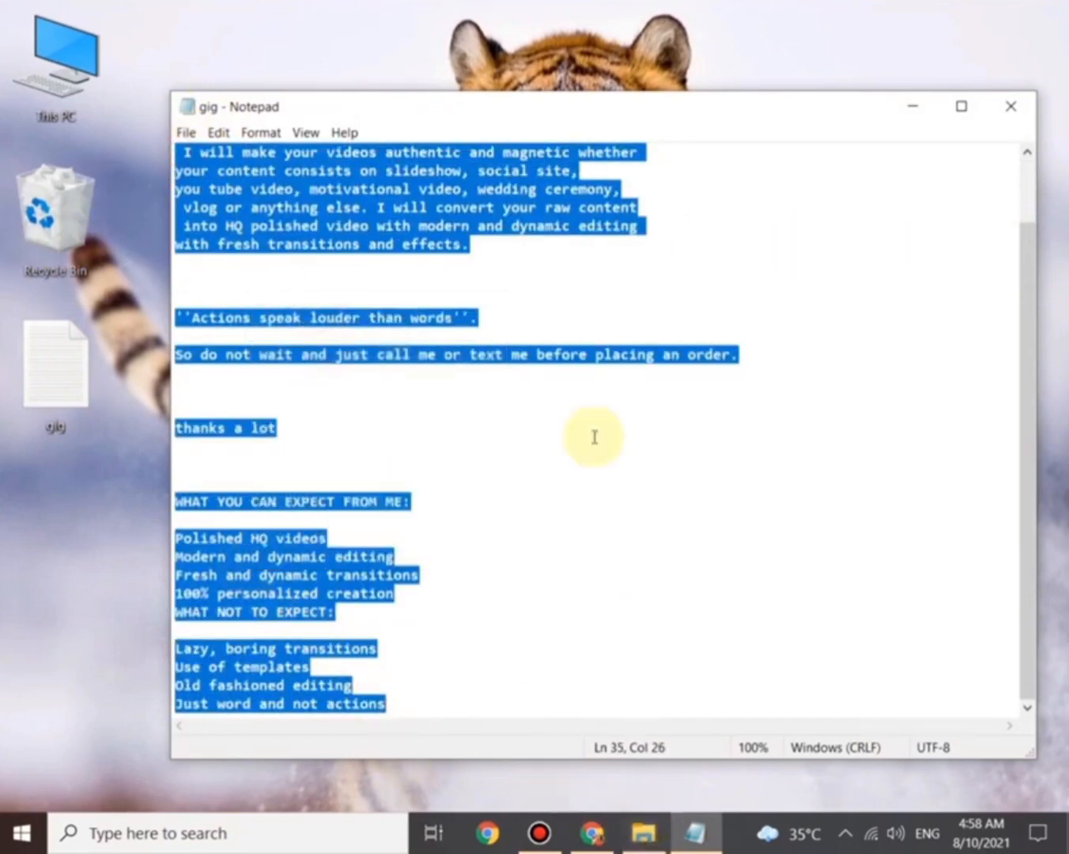
{"action": "left_click", "coordinate": [922, 112]}
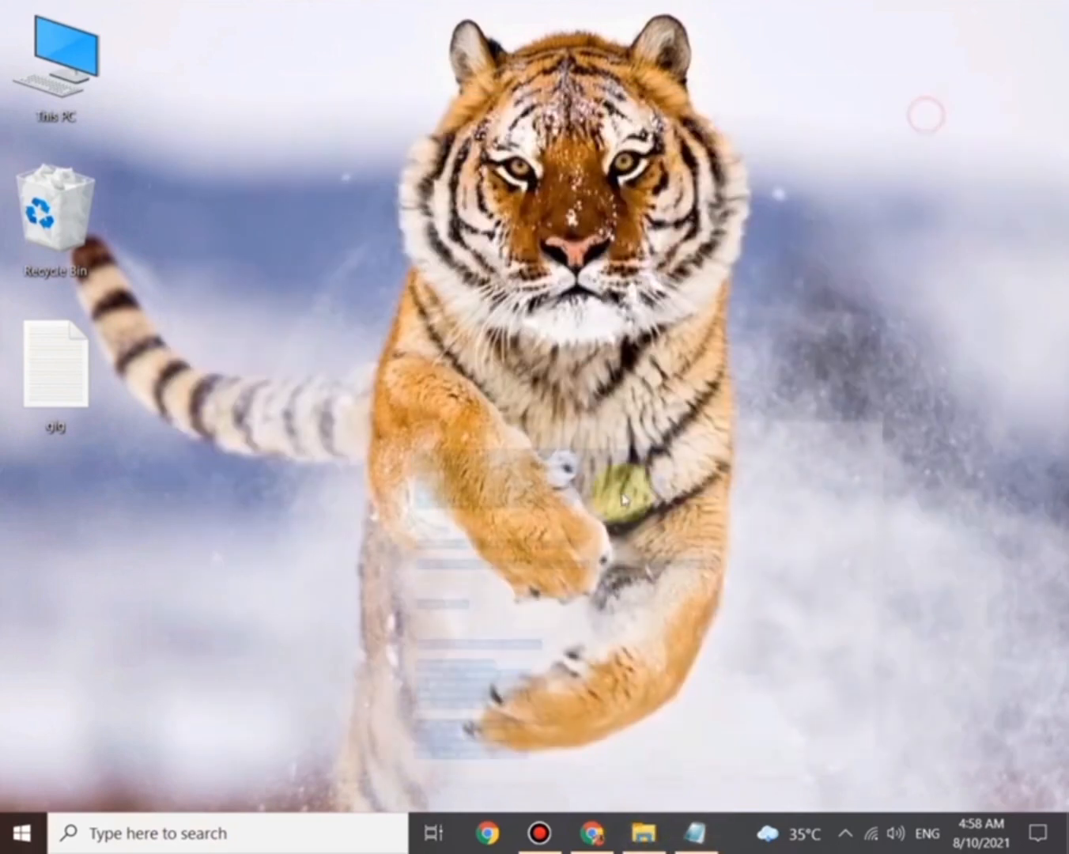
Paste the copied service text into the gig Description box, filling 683 of 1200 characters
{"action": "left_click", "coordinate": [599, 833]}
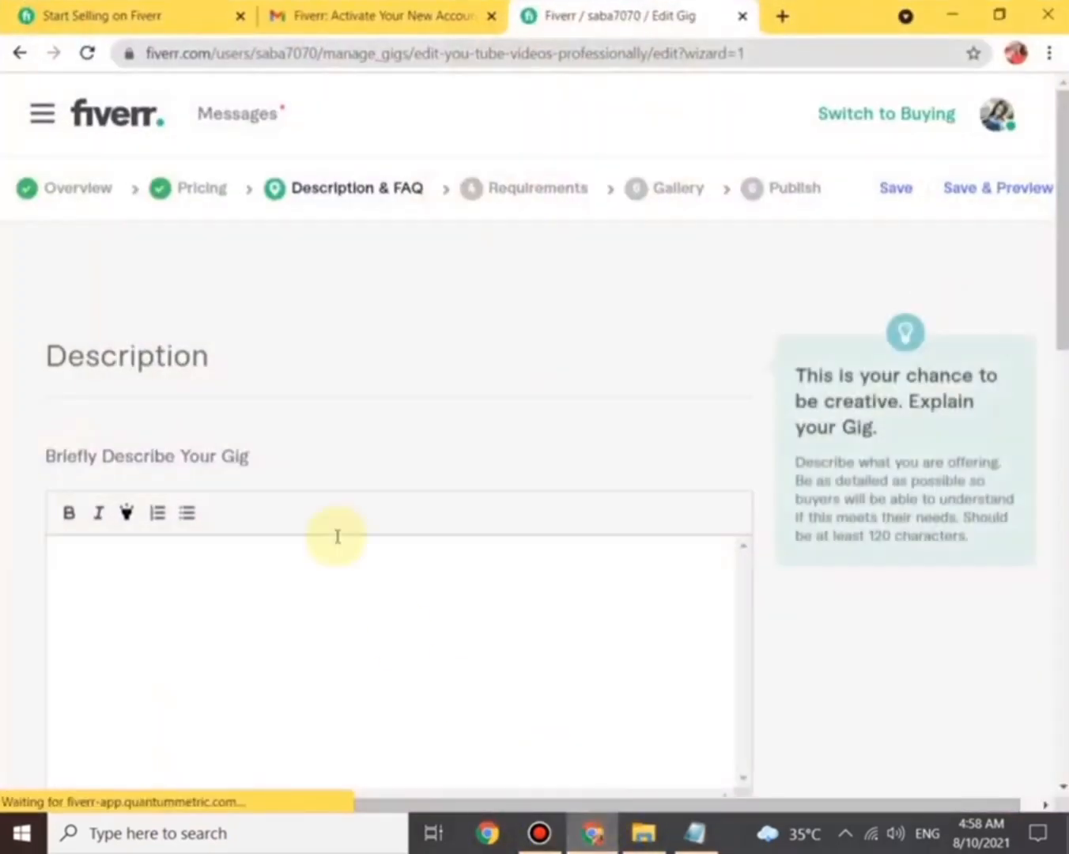
{"action": "scroll", "coordinate": [158, 436], "scroll_direction": "down", "scroll_amount": 3}
{"action": "left_click", "coordinate": [64, 348]}
{"action": "right_click", "coordinate": [65, 349]}
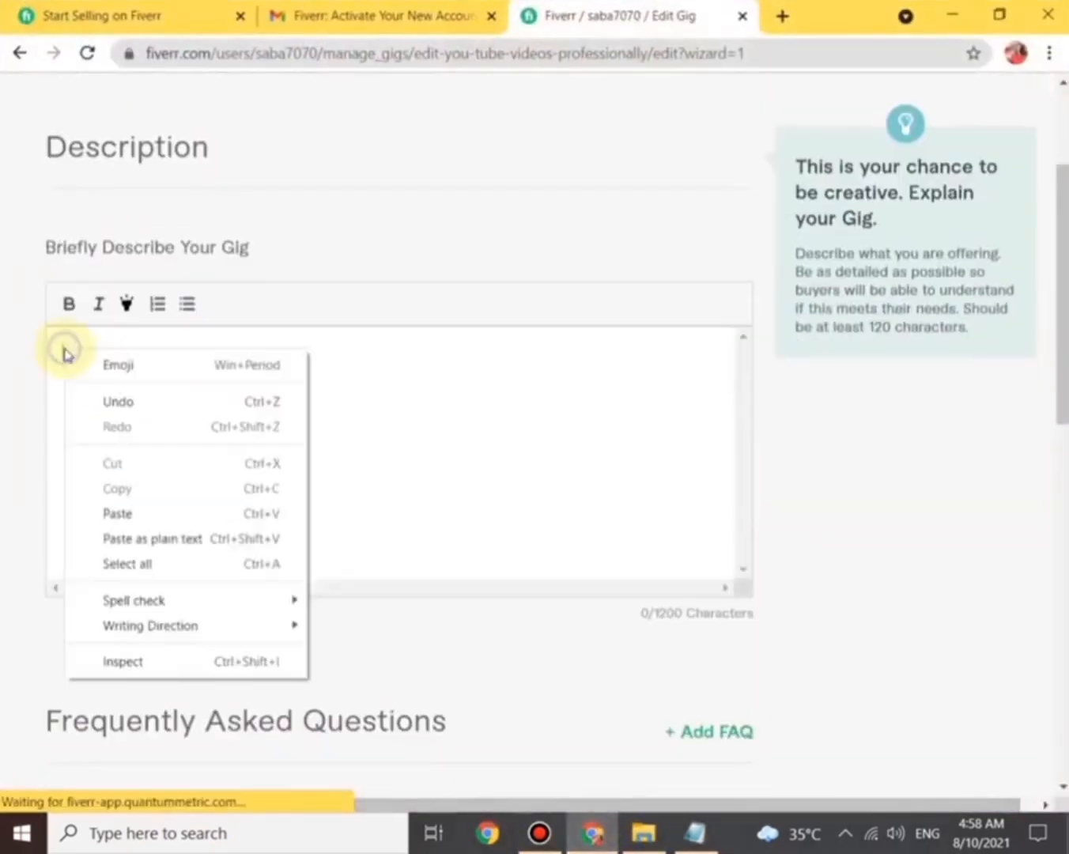
{"action": "left_click", "coordinate": [155, 521]}
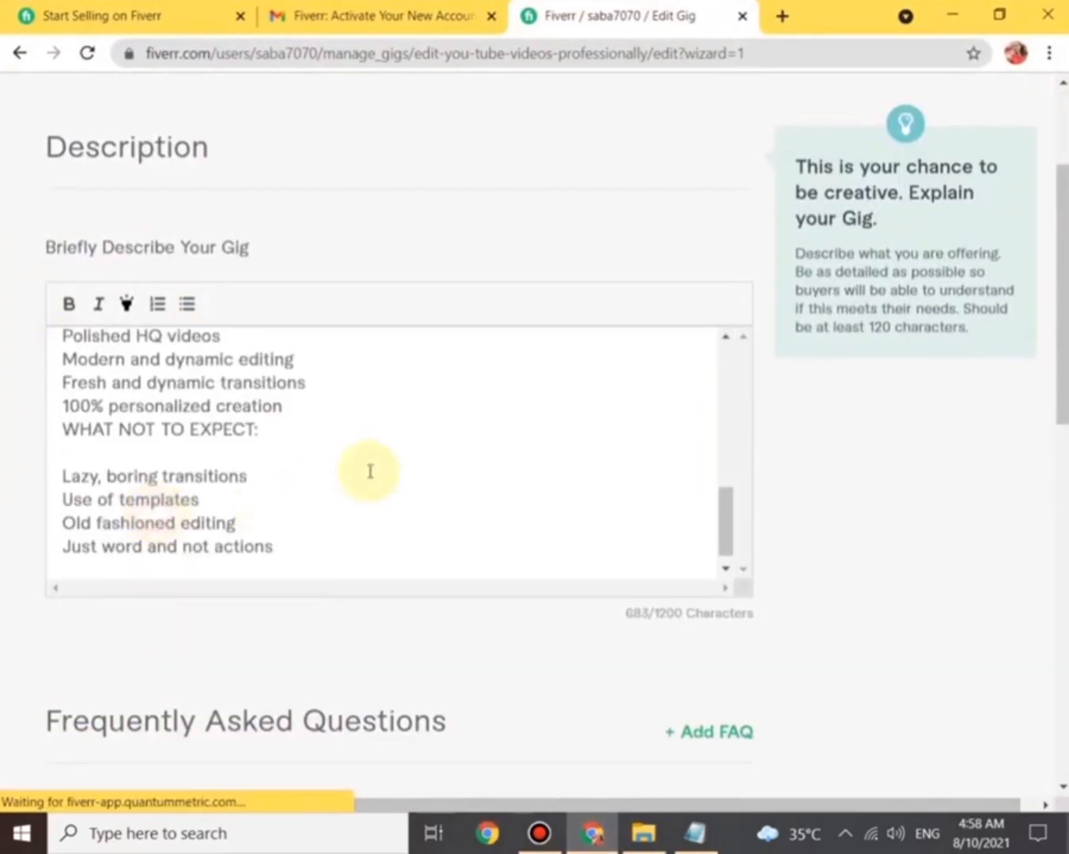
{"action": "scroll", "coordinate": [646, 470], "scroll_direction": "up", "scroll_amount": 10}
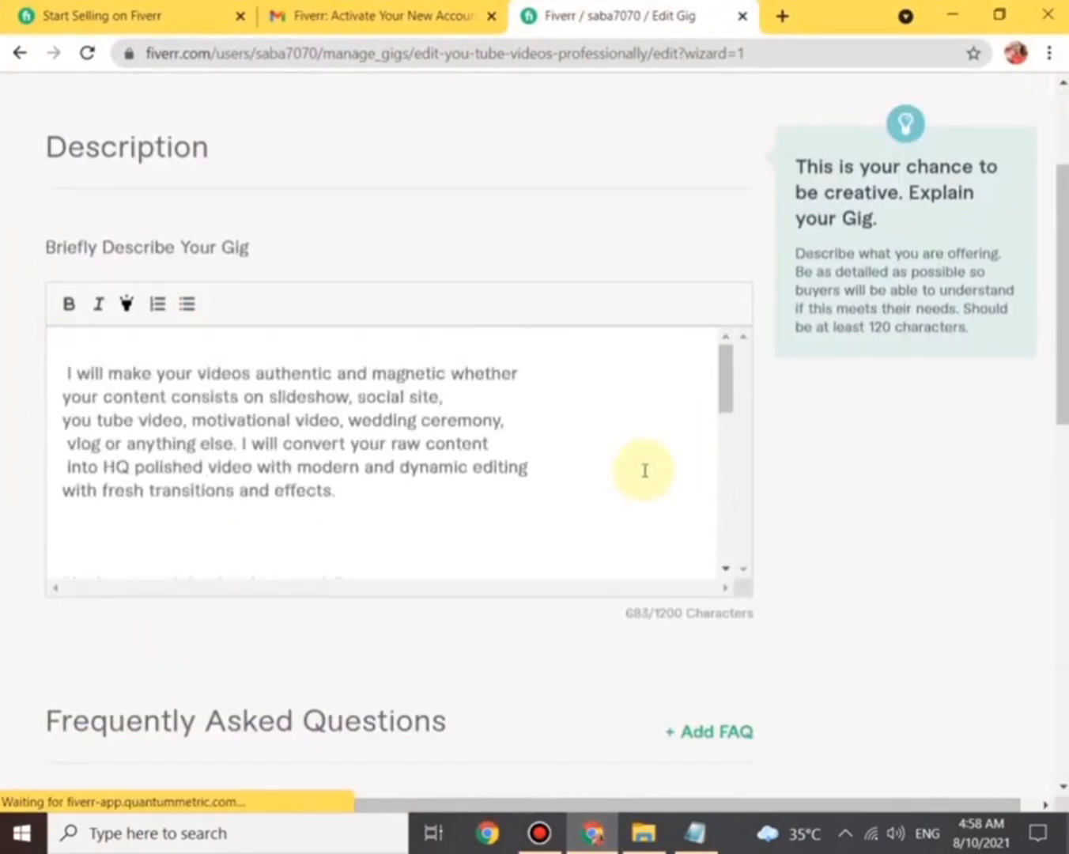
{"action": "scroll", "coordinate": [642, 470], "scroll_direction": "up", "scroll_amount": 3}
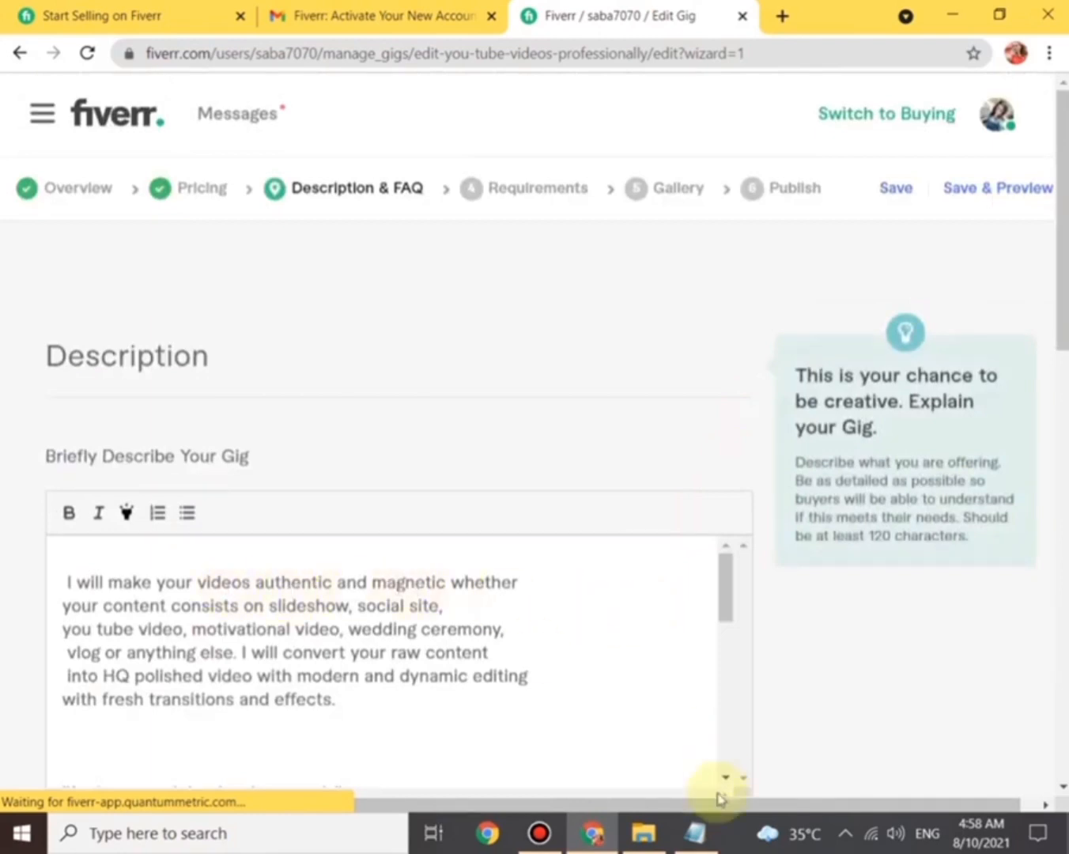
{"action": "left_click", "coordinate": [696, 833]}
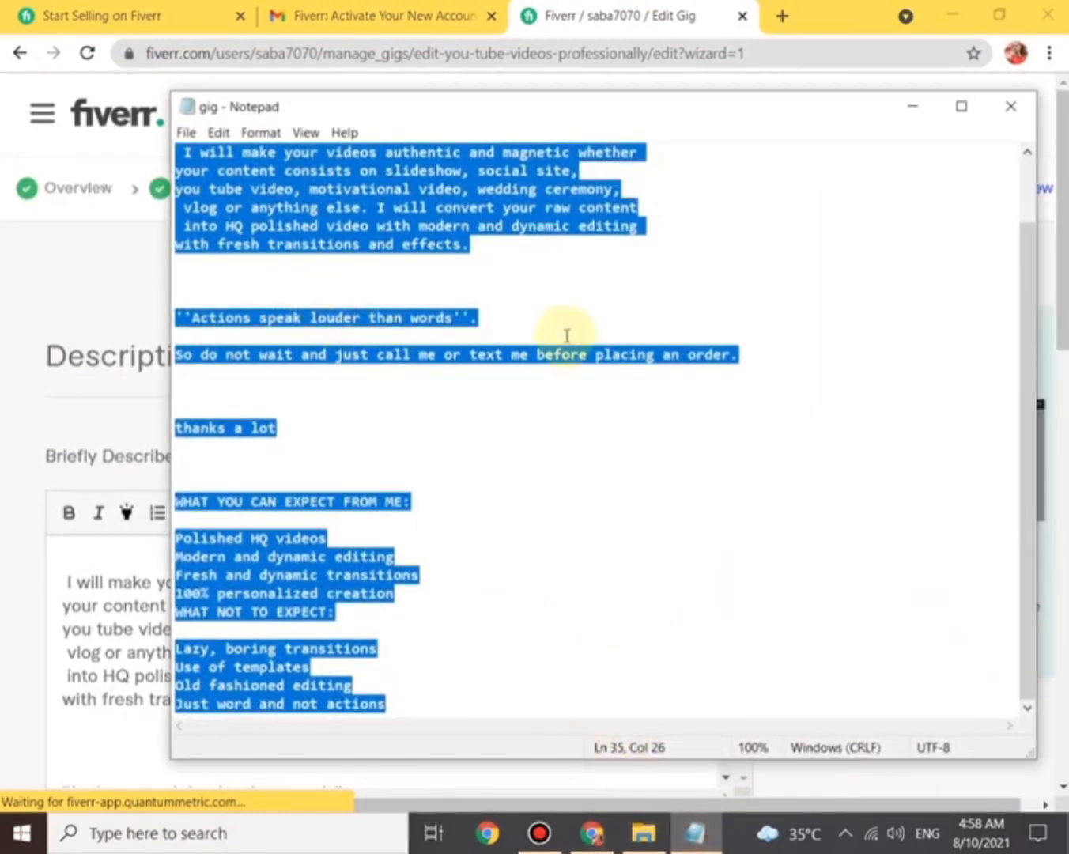
Copy the Notepad opening lines from 'Hello friends!' to '…videos professionally.'
{"action": "scroll", "coordinate": [566, 335], "scroll_direction": "up", "scroll_amount": 2}
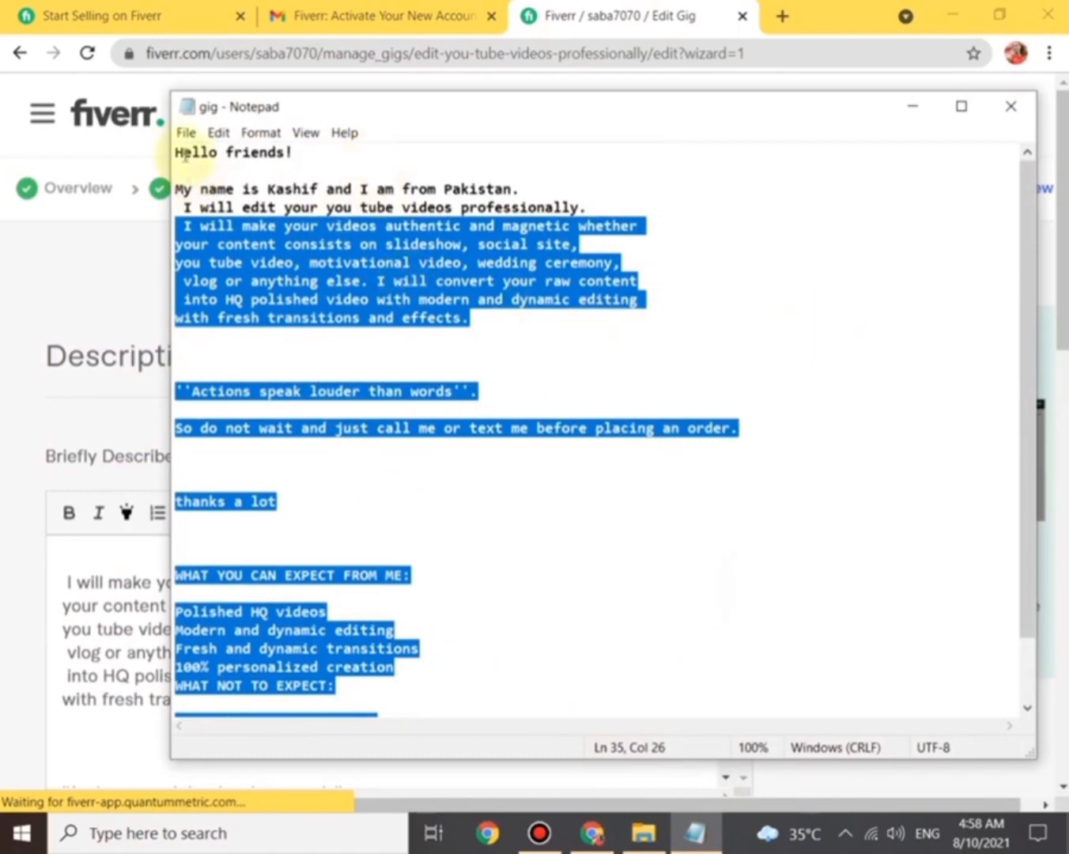
{"action": "left_click_drag", "start_coordinate": [175, 151], "coordinate": [605, 215]}
{"action": "right_click", "coordinate": [362, 203]}
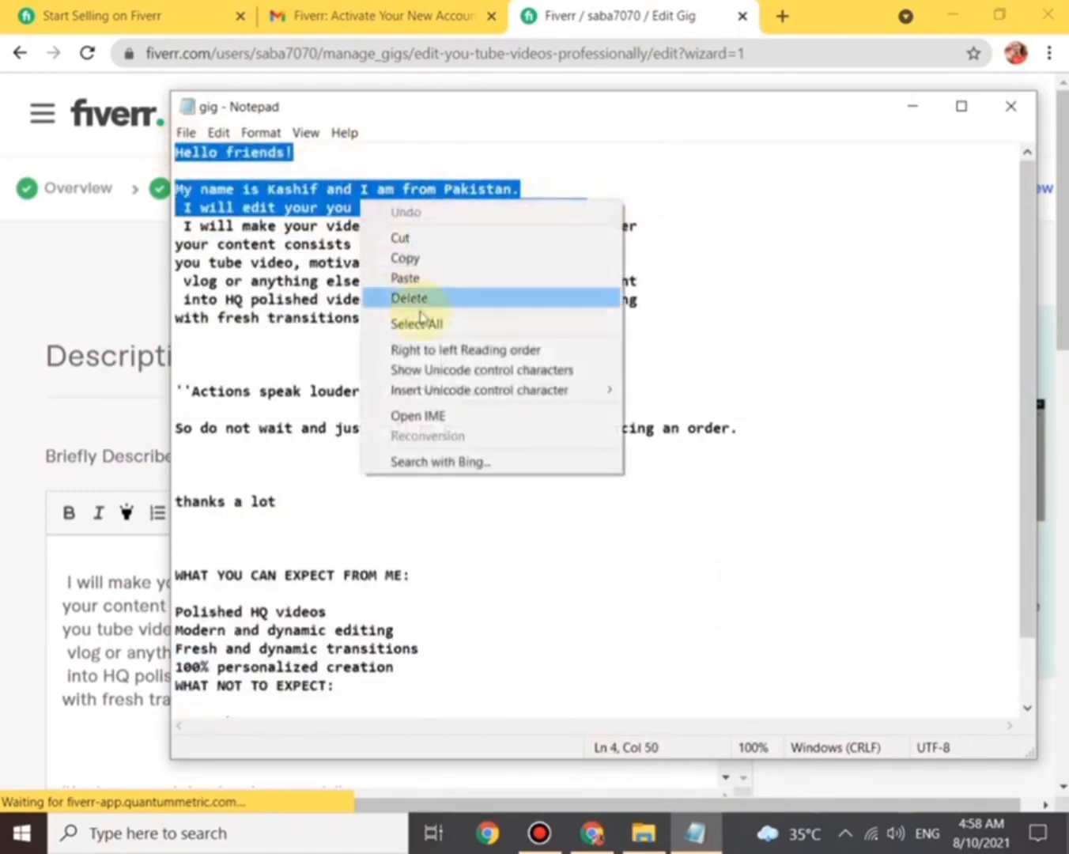
{"action": "left_click", "coordinate": [419, 260]}
{"action": "left_click", "coordinate": [593, 833]}
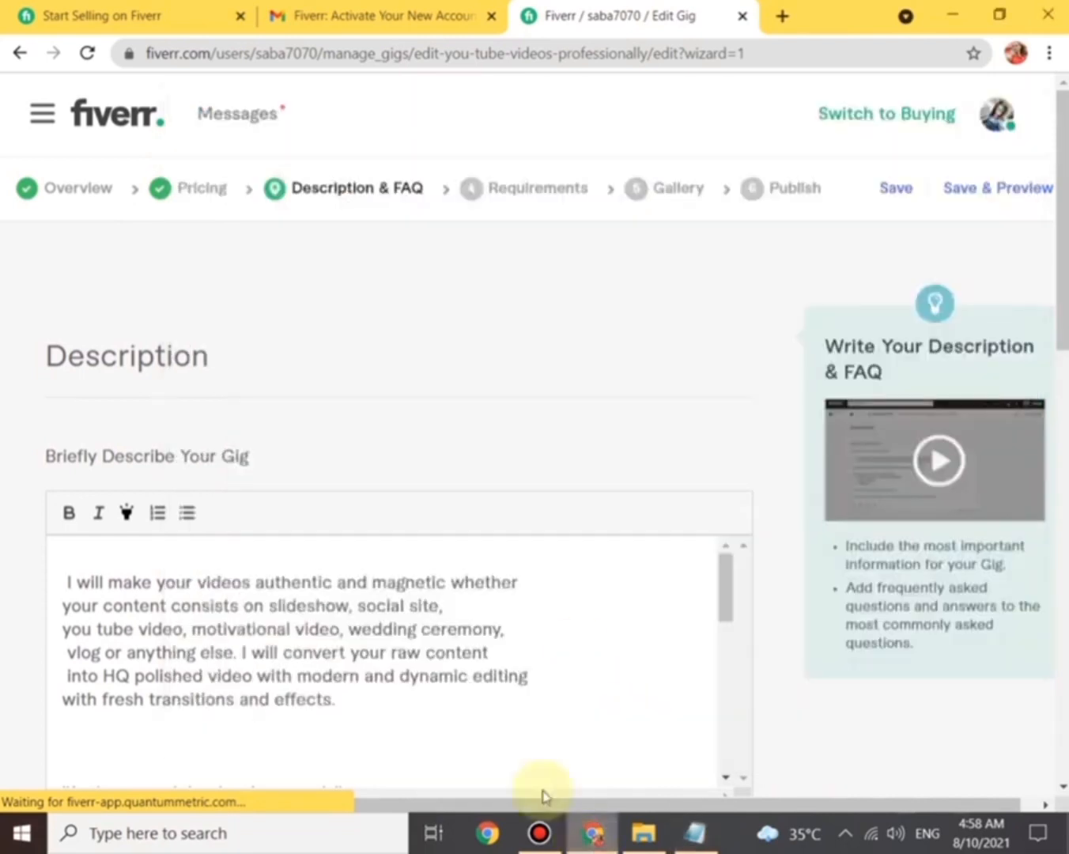
Paste the greeting at the description's start and enter the seller's name after 'My name is'
{"action": "left_click", "coordinate": [71, 552]}
{"action": "key", "text": "ctrl+v"}
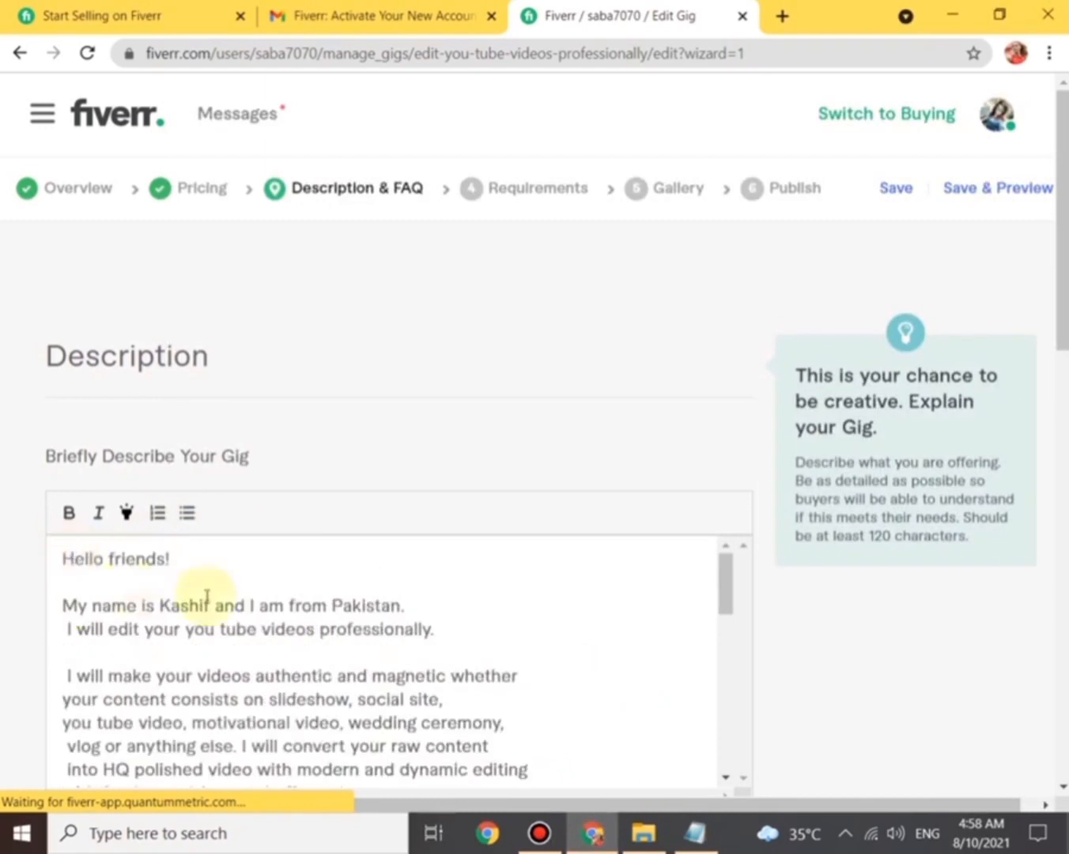
{"action": "scroll", "coordinate": [485, 458], "scroll_direction": "down", "scroll_amount": 4}
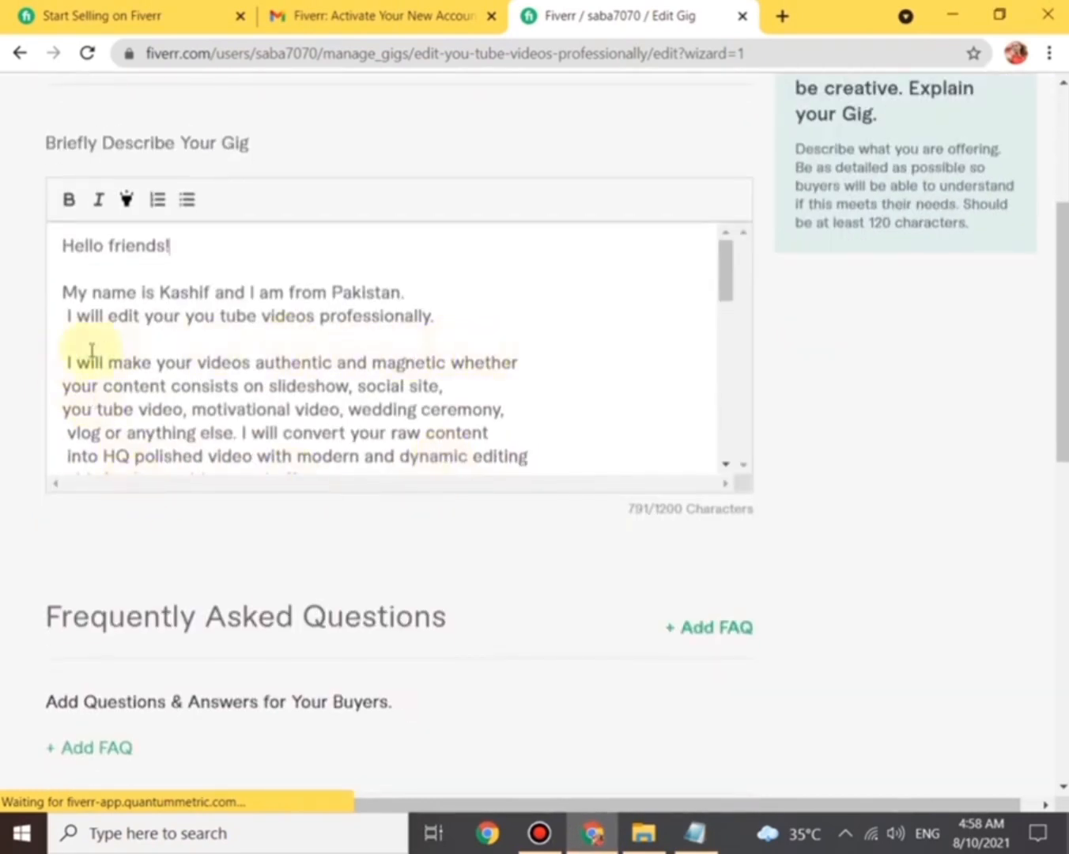
{"action": "scroll", "coordinate": [63, 362], "scroll_direction": "down", "scroll_amount": 3}
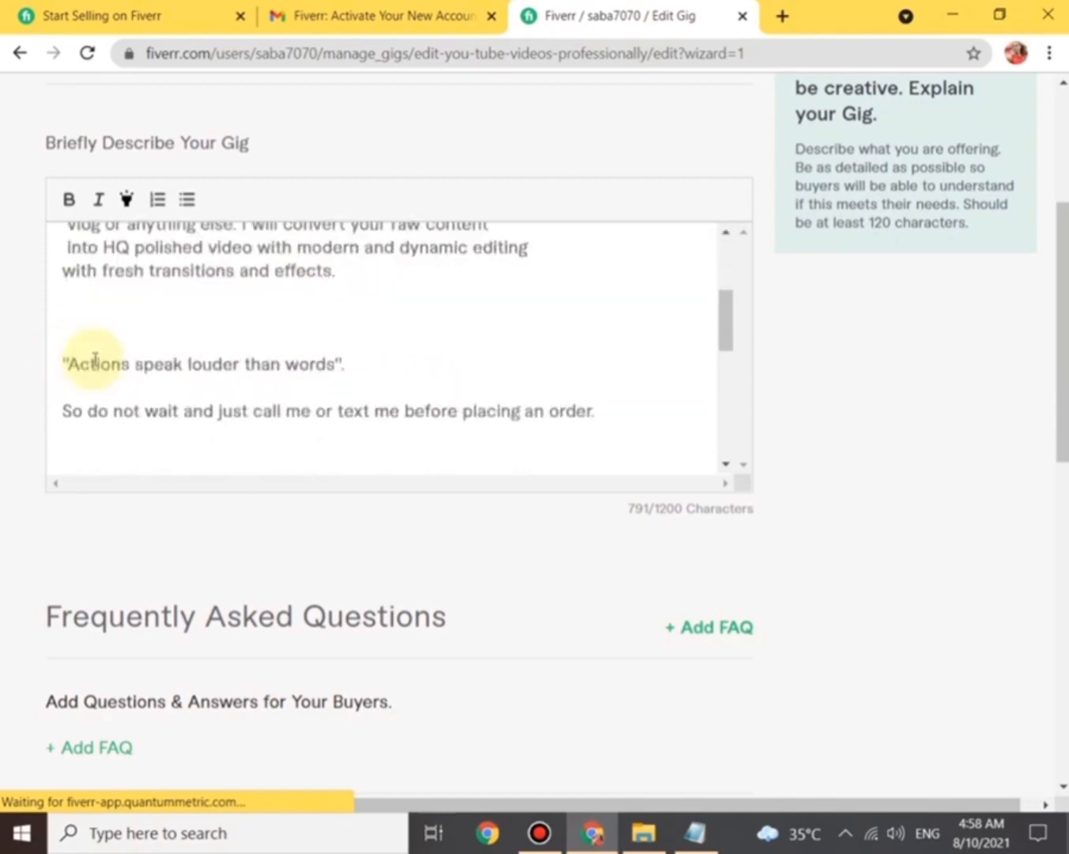
{"action": "scroll", "coordinate": [155, 371], "scroll_direction": "up", "scroll_amount": 2}
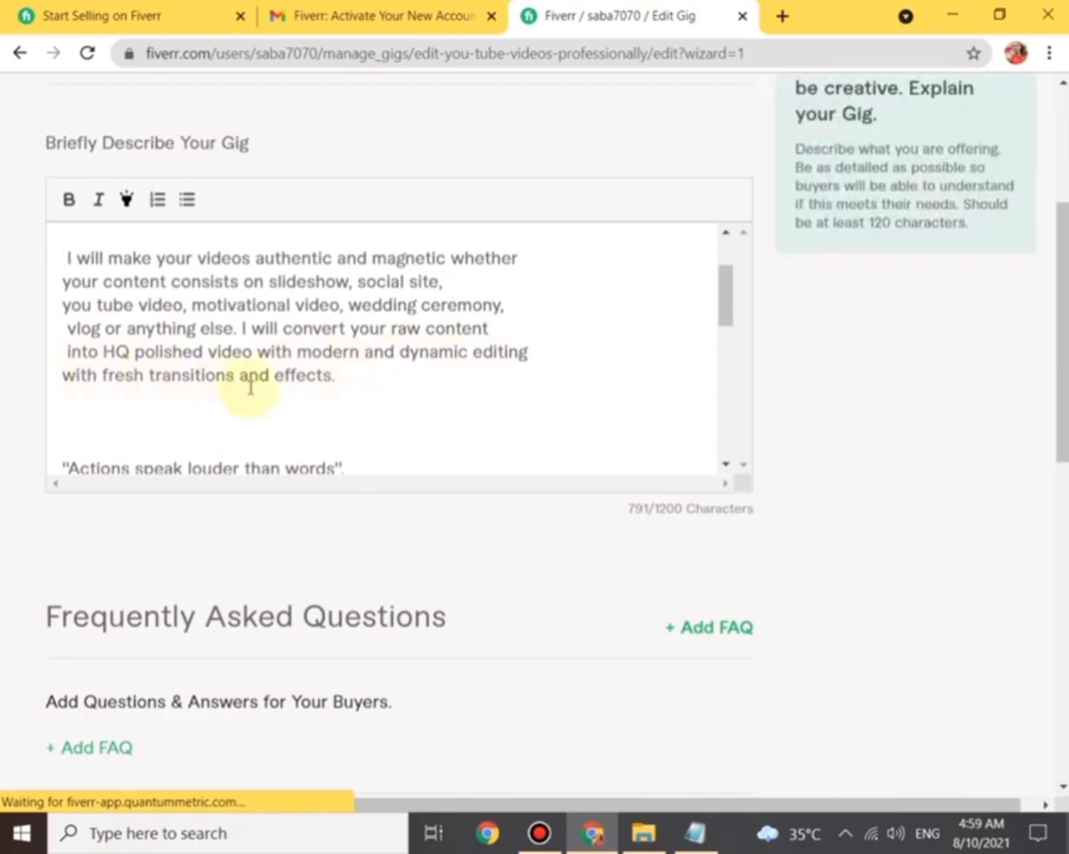
{"action": "scroll", "coordinate": [250, 387], "scroll_direction": "up", "scroll_amount": 4}
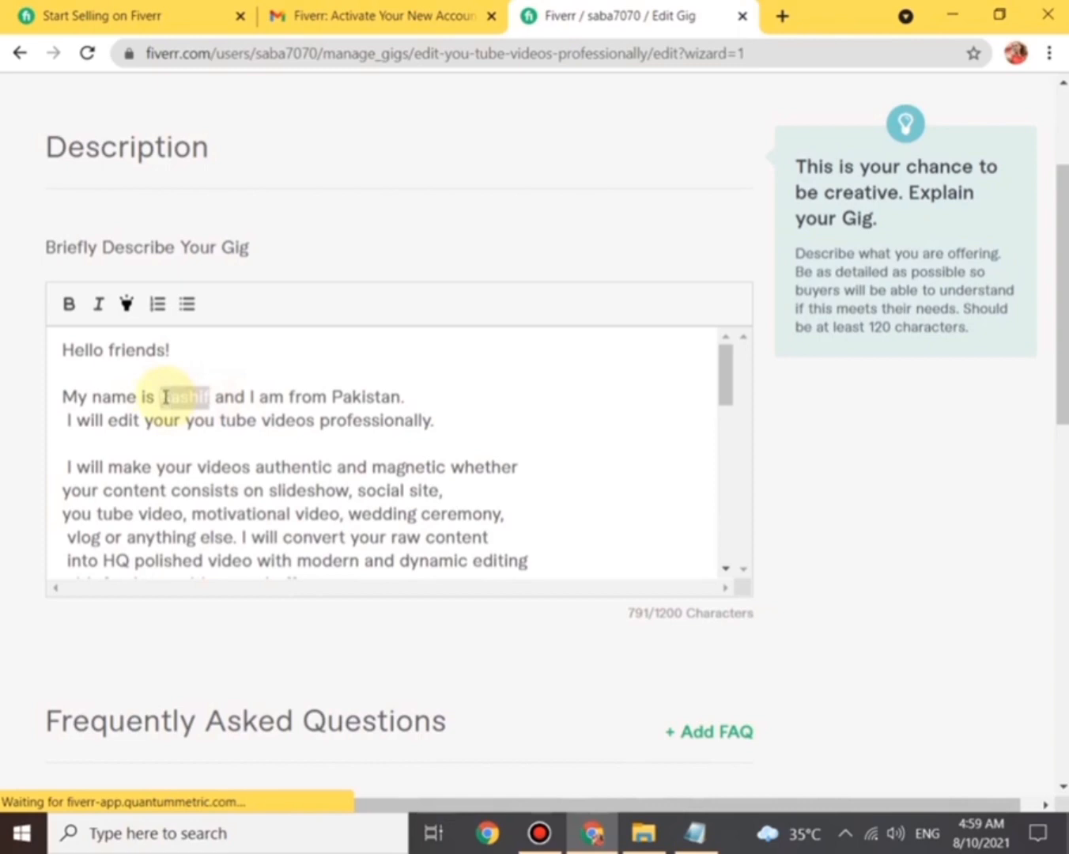
{"action": "type", "text": "S"}
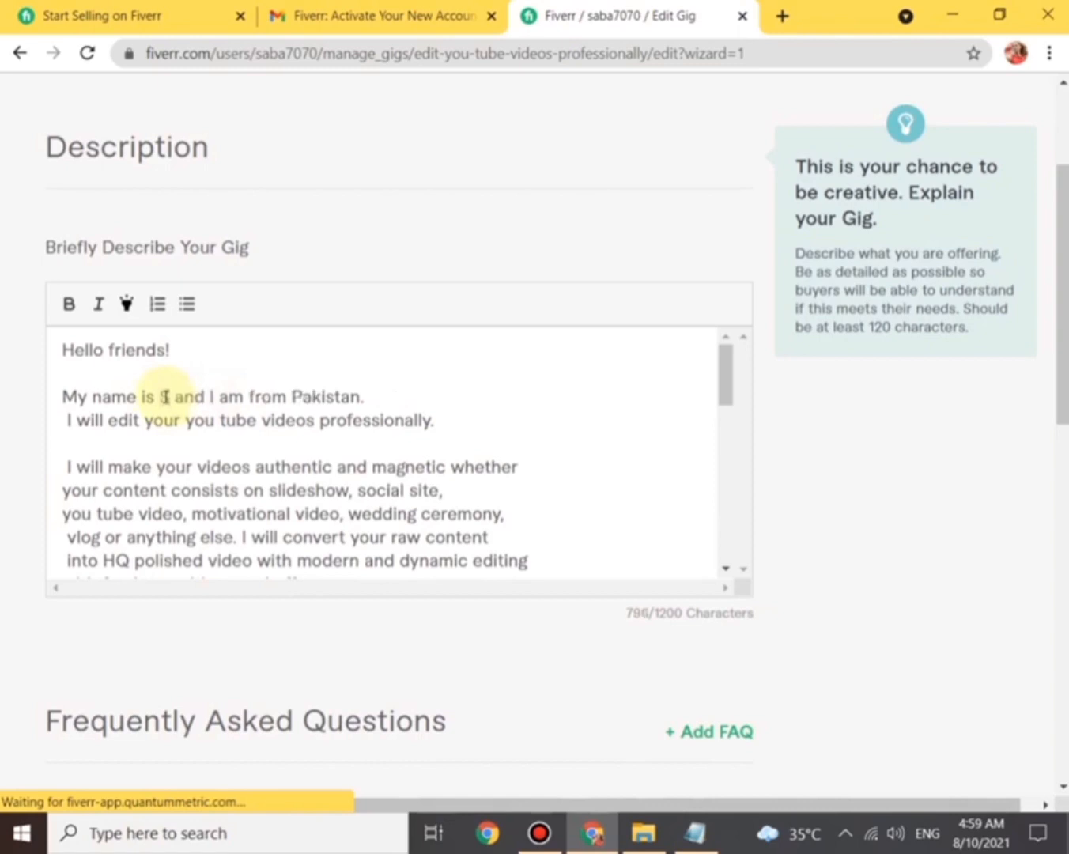
{"action": "type", "text": "aba"}
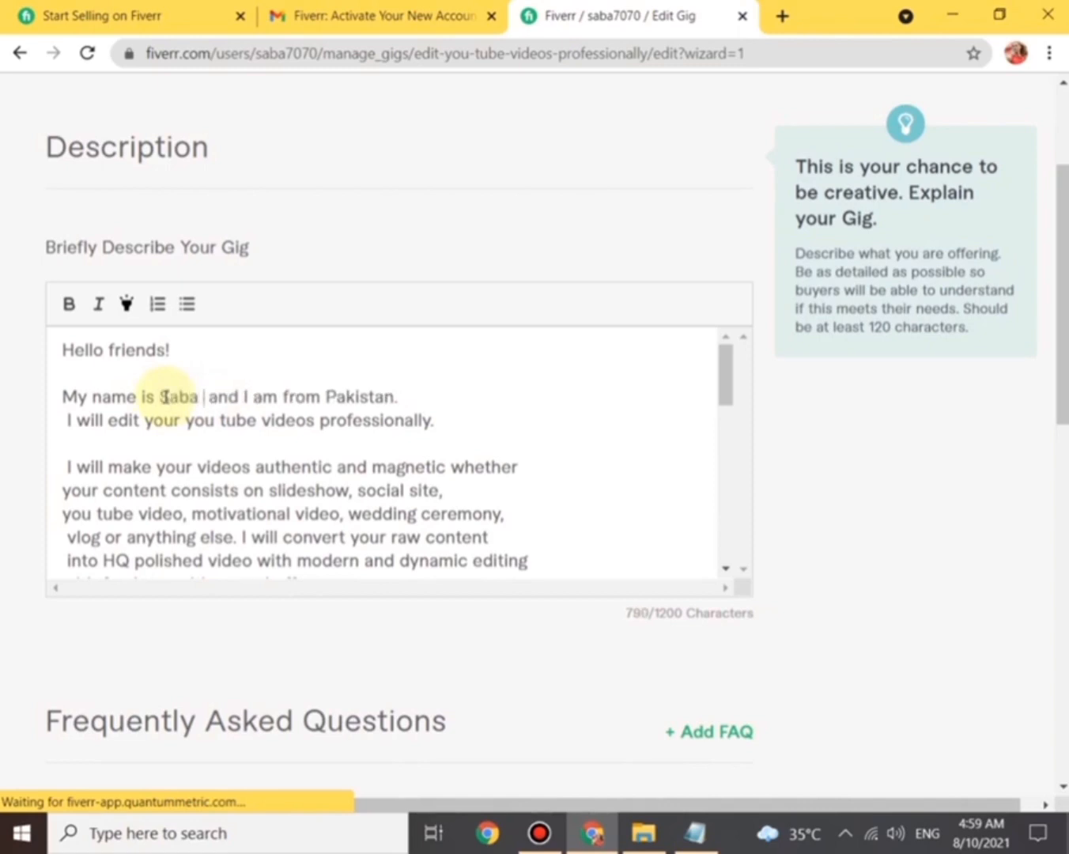
{"action": "type", "text": " K"}
{"action": "key", "text": "BackSpace"}
{"action": "type", "text": "Par"}
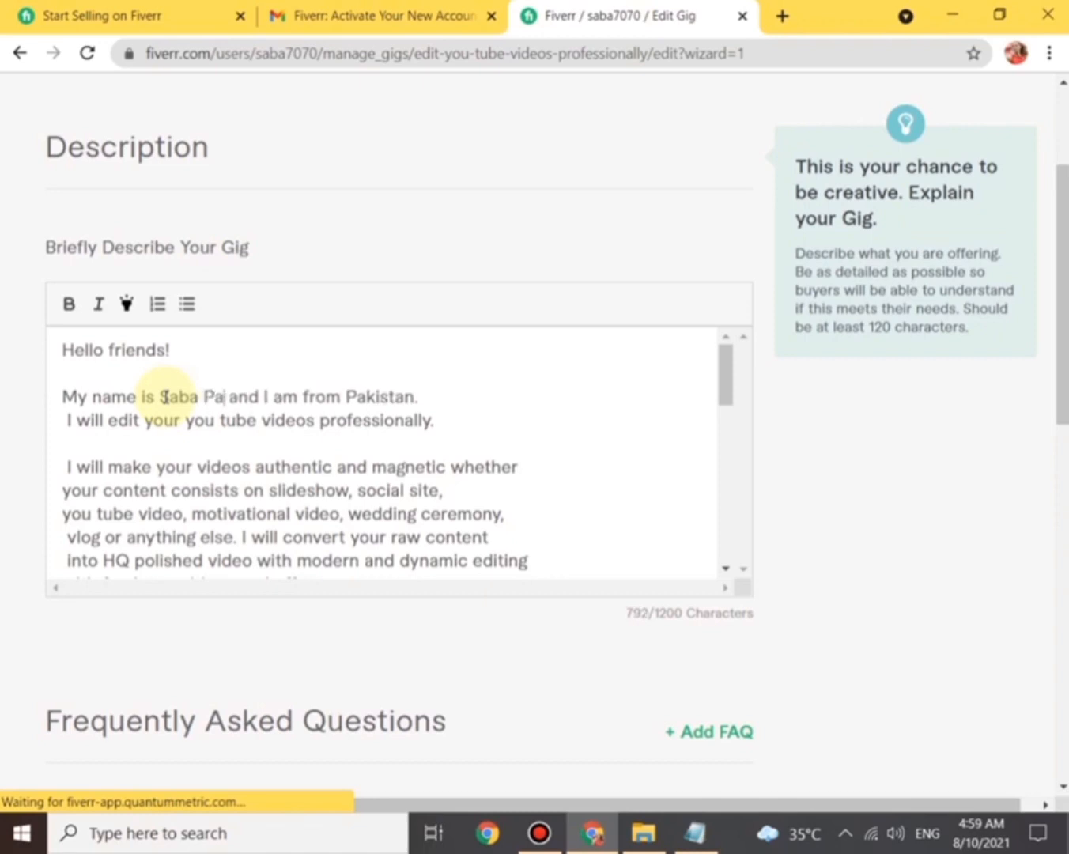
{"action": "type", "text": "veen"}
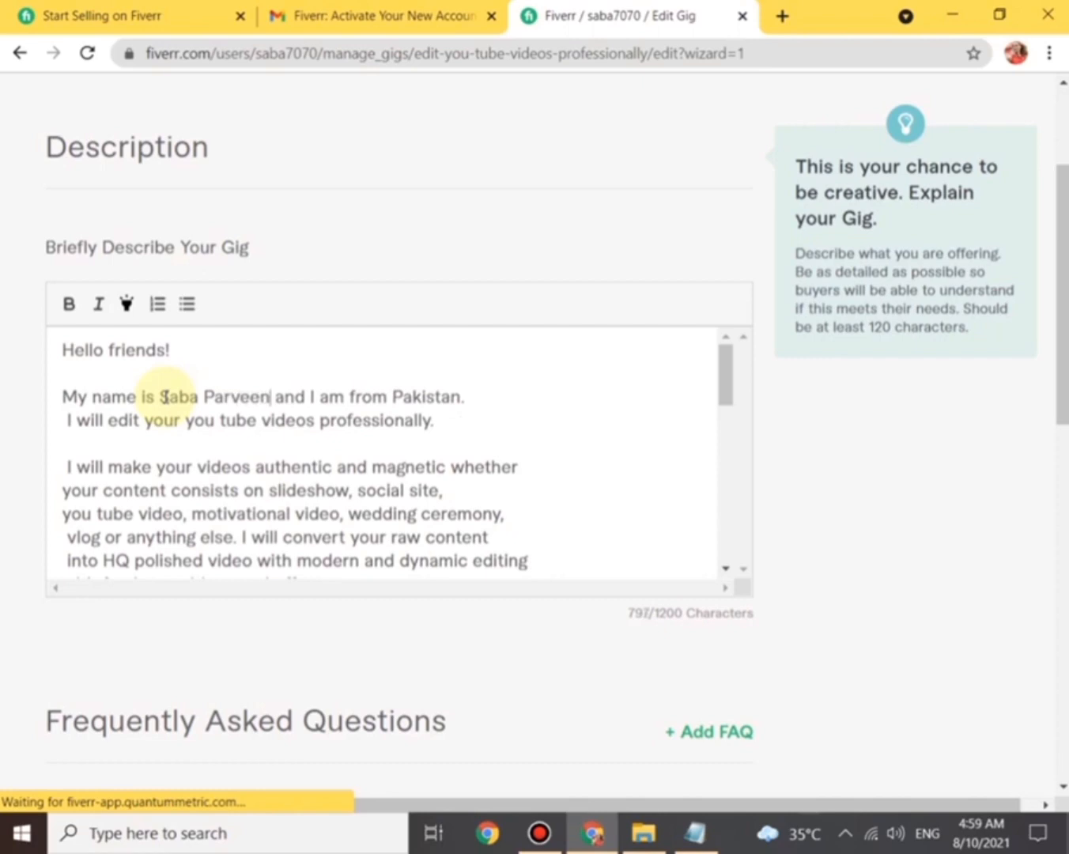
Skip the FAQ and save the 797-character description to reach Requirements
{"action": "scroll", "coordinate": [564, 429], "scroll_direction": "down", "scroll_amount": 5}
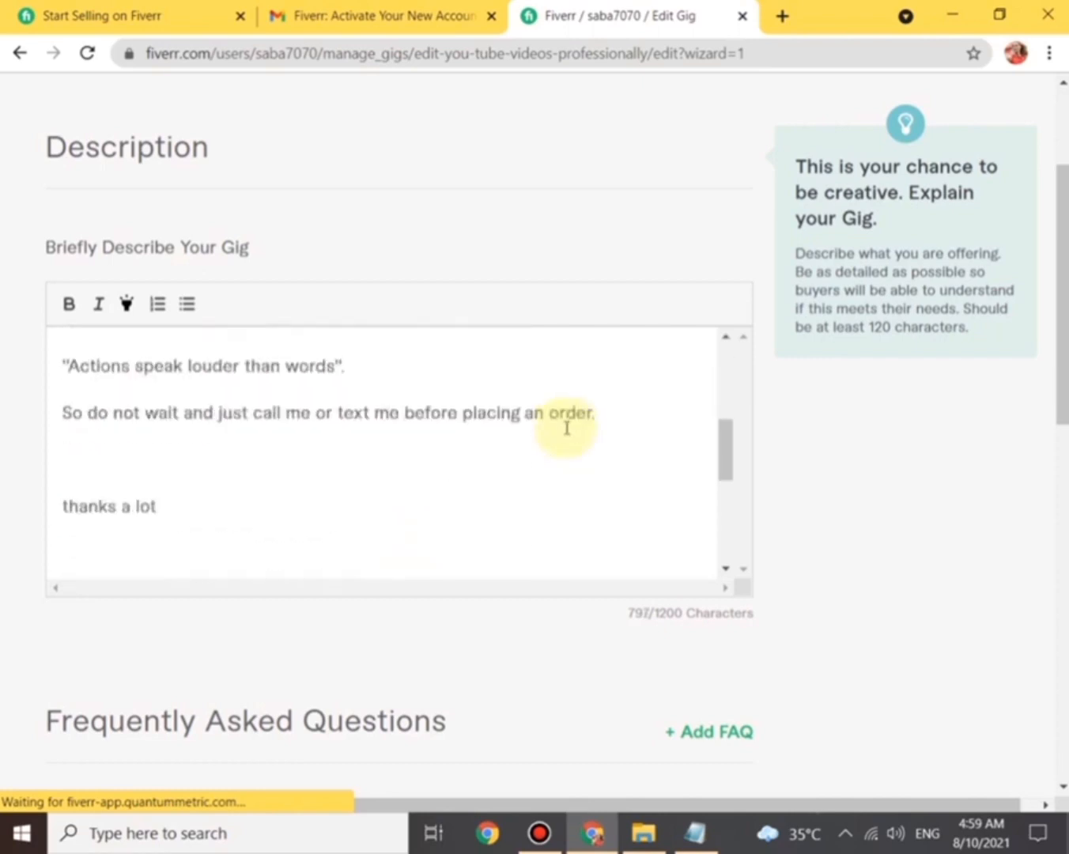
{"action": "scroll", "coordinate": [565, 429], "scroll_direction": "down", "scroll_amount": 5}
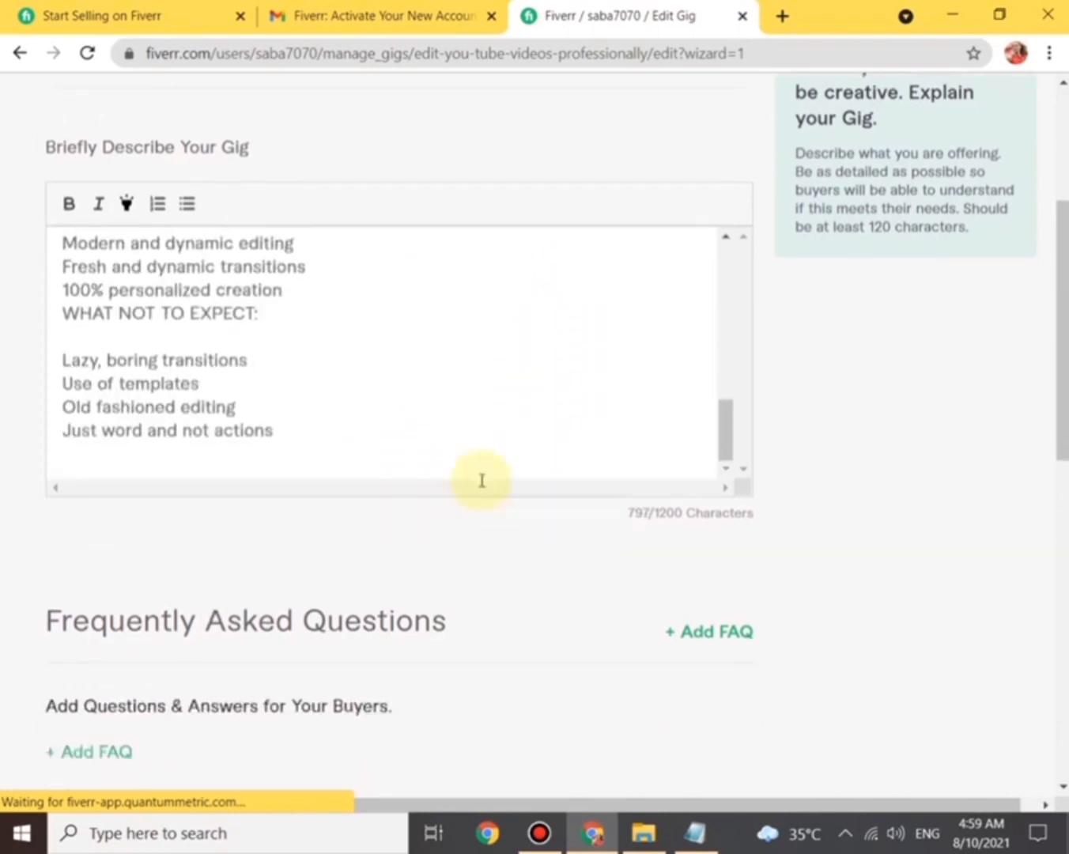
{"action": "scroll", "coordinate": [663, 518], "scroll_direction": "down", "scroll_amount": 4}
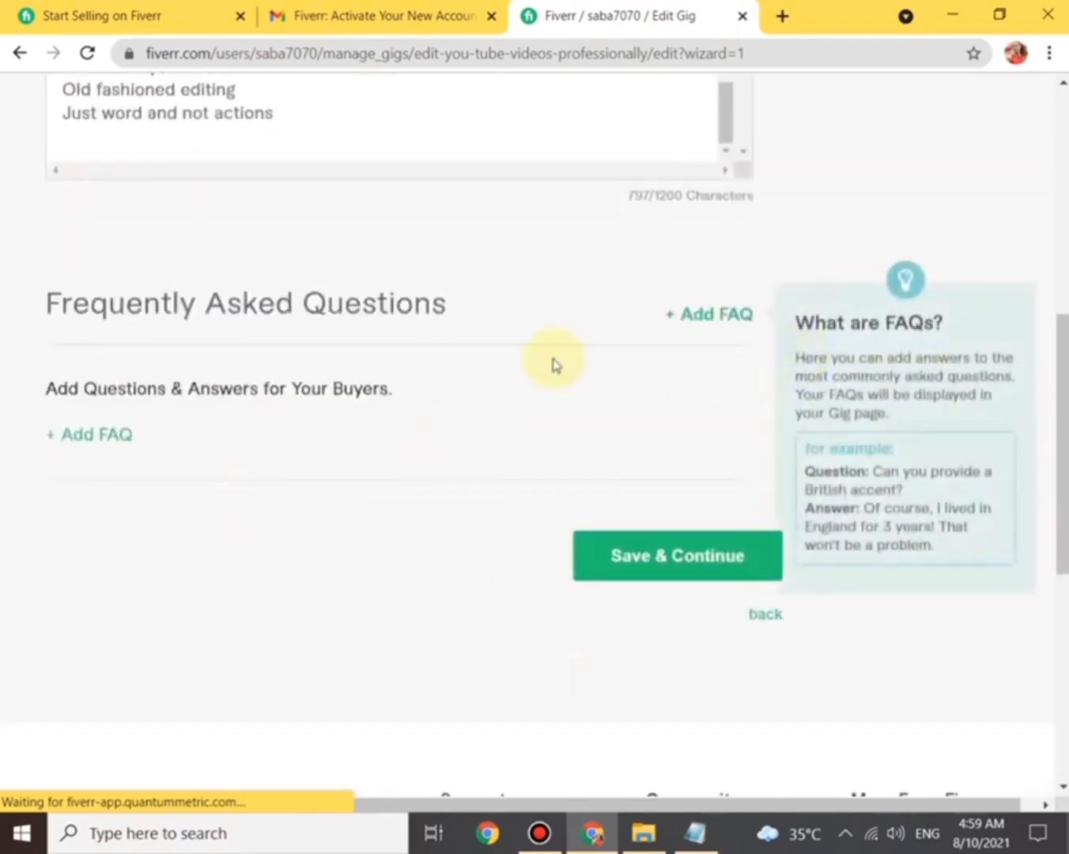
{"action": "left_click", "coordinate": [740, 322]}
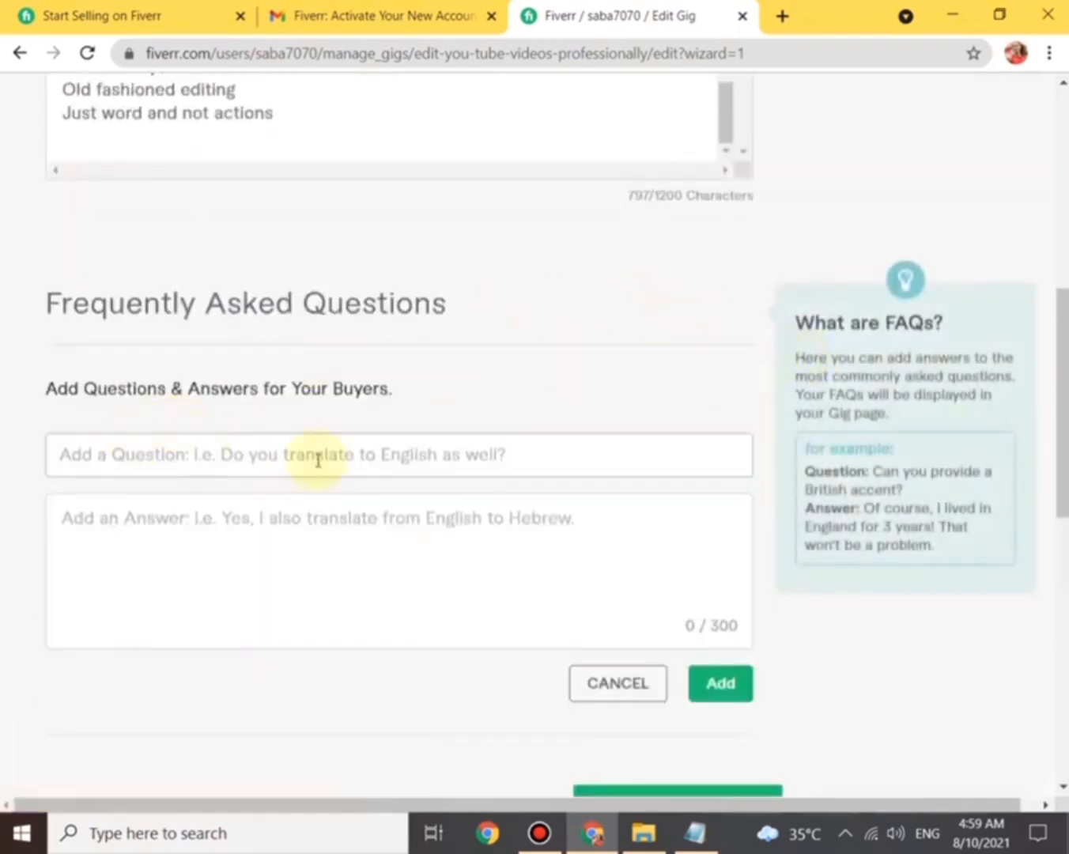
{"action": "scroll", "coordinate": [329, 626], "scroll_direction": "down", "scroll_amount": 3}
{"action": "left_click", "coordinate": [685, 347]}
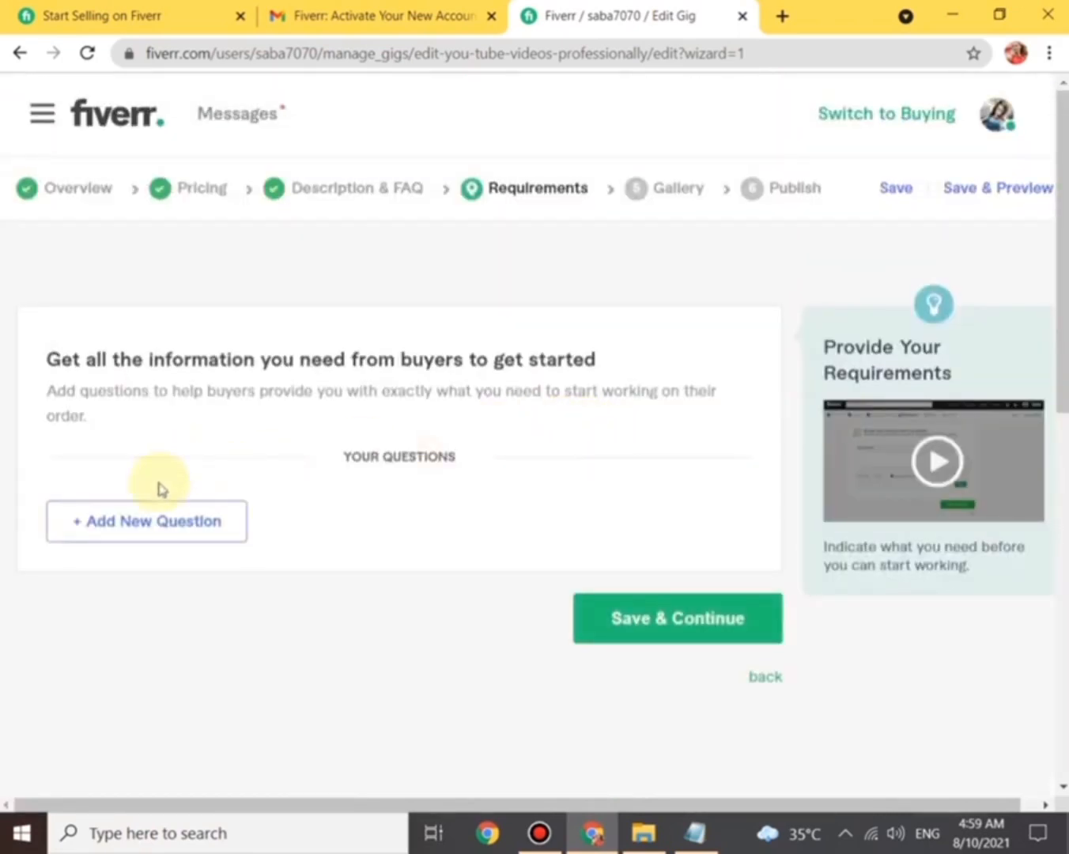
Add the required free-text question 'how many days for silver project?' and continue to Gallery
{"action": "left_click", "coordinate": [716, 636]}
{"action": "left_click", "coordinate": [154, 400]}
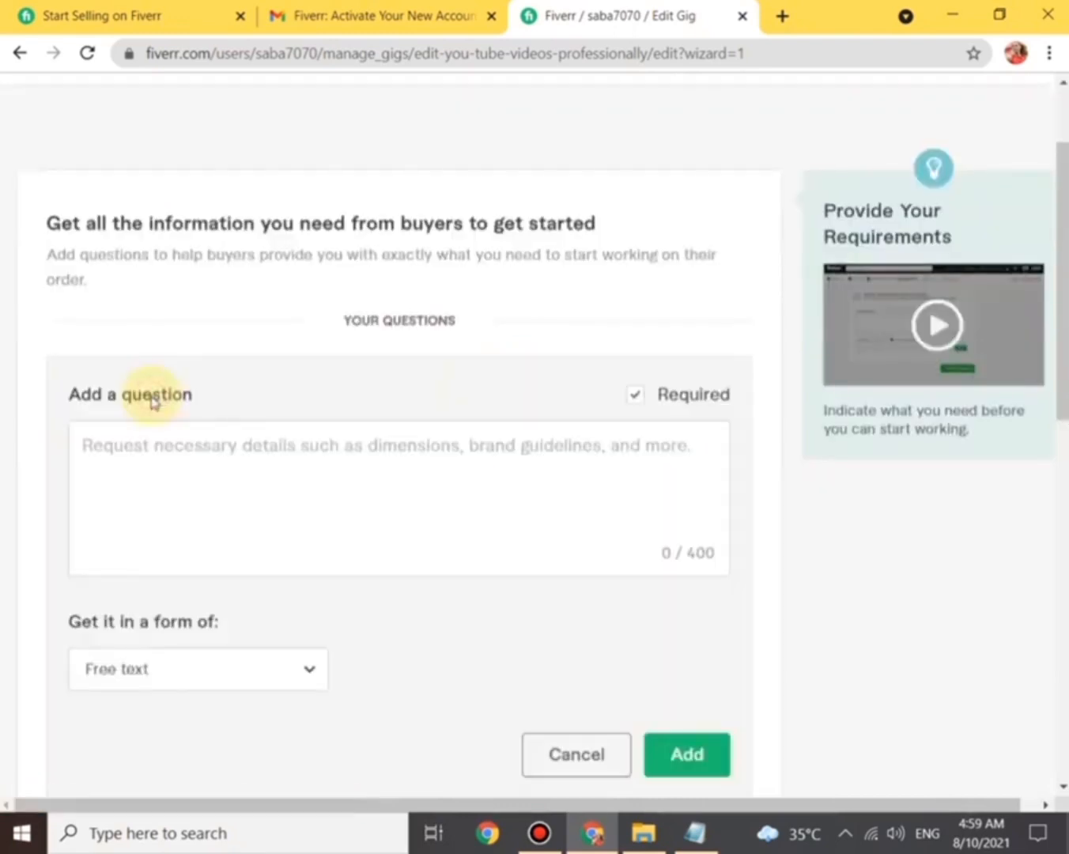
{"action": "left_click", "coordinate": [400, 459]}
{"action": "type", "text": "how many days for silver pro"}
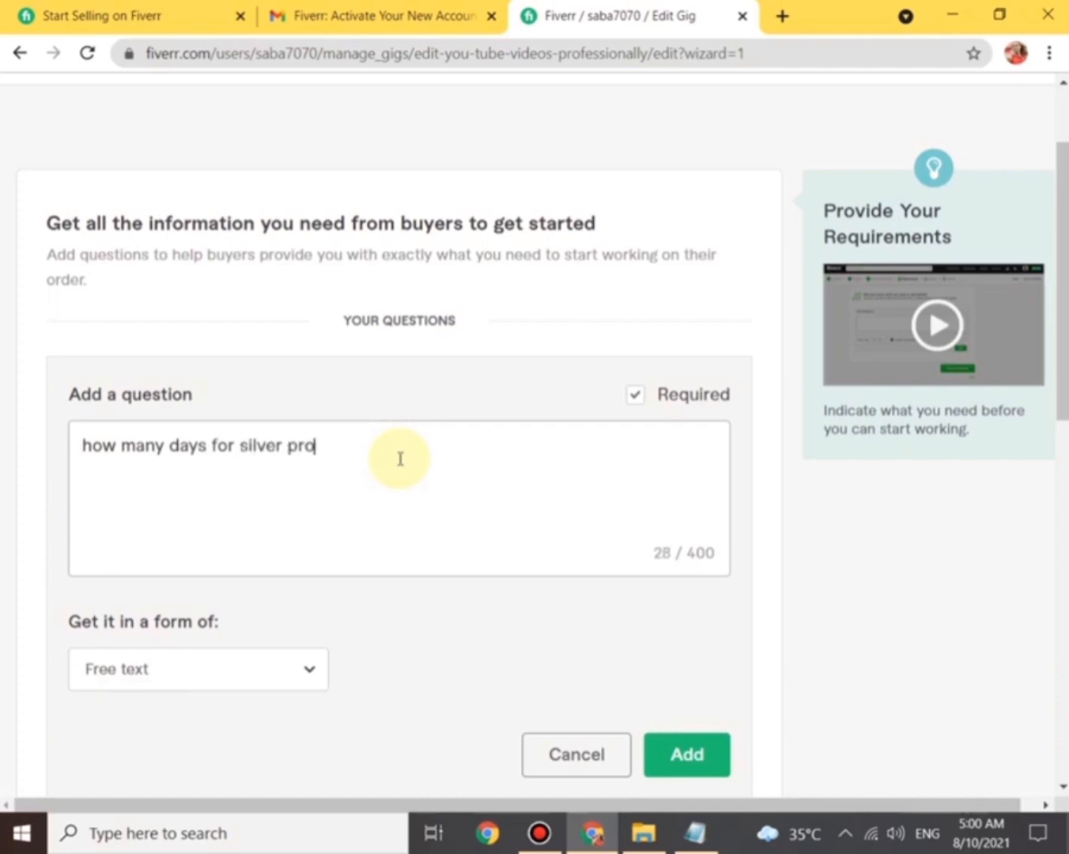
{"action": "type", "text": "?"}
{"action": "scroll", "coordinate": [506, 453], "scroll_direction": "down", "scroll_amount": 1}
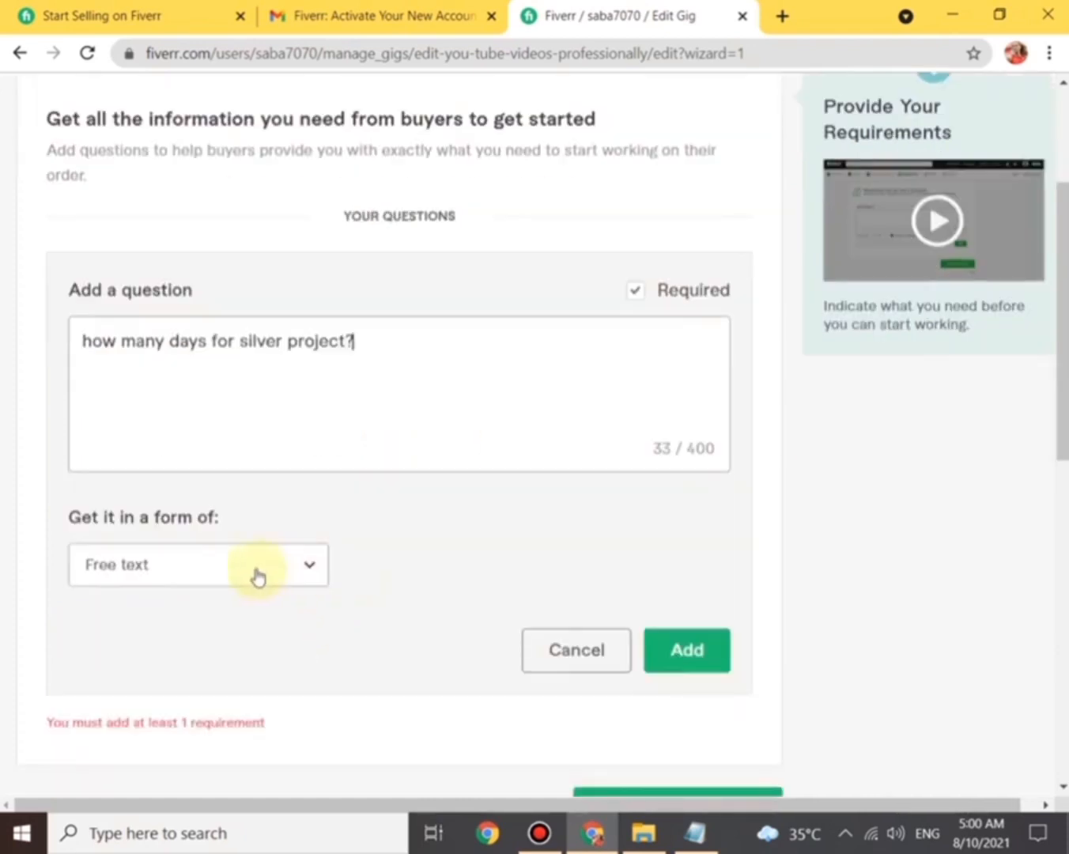
{"action": "left_click", "coordinate": [257, 573]}
{"action": "left_click", "coordinate": [156, 576]}
{"action": "scroll", "coordinate": [264, 603], "scroll_direction": "down", "scroll_amount": 1}
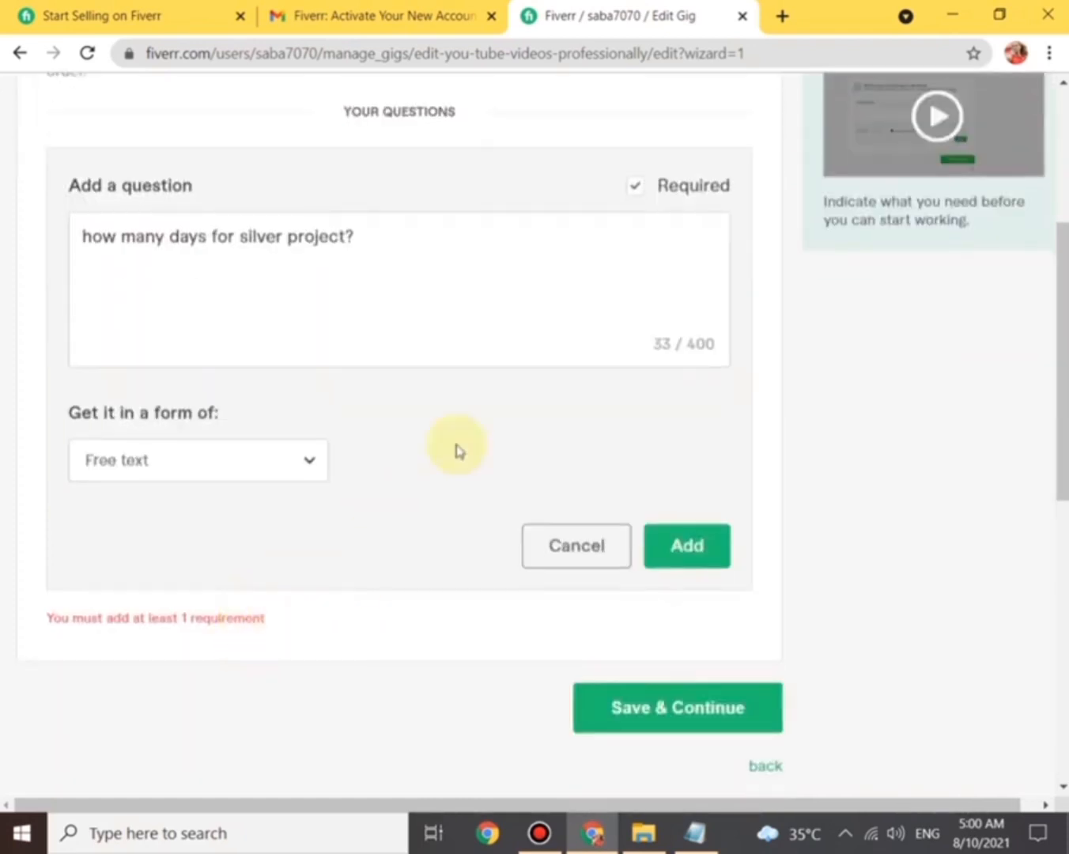
{"action": "left_click", "coordinate": [687, 547]}
{"action": "left_click", "coordinate": [643, 394]}
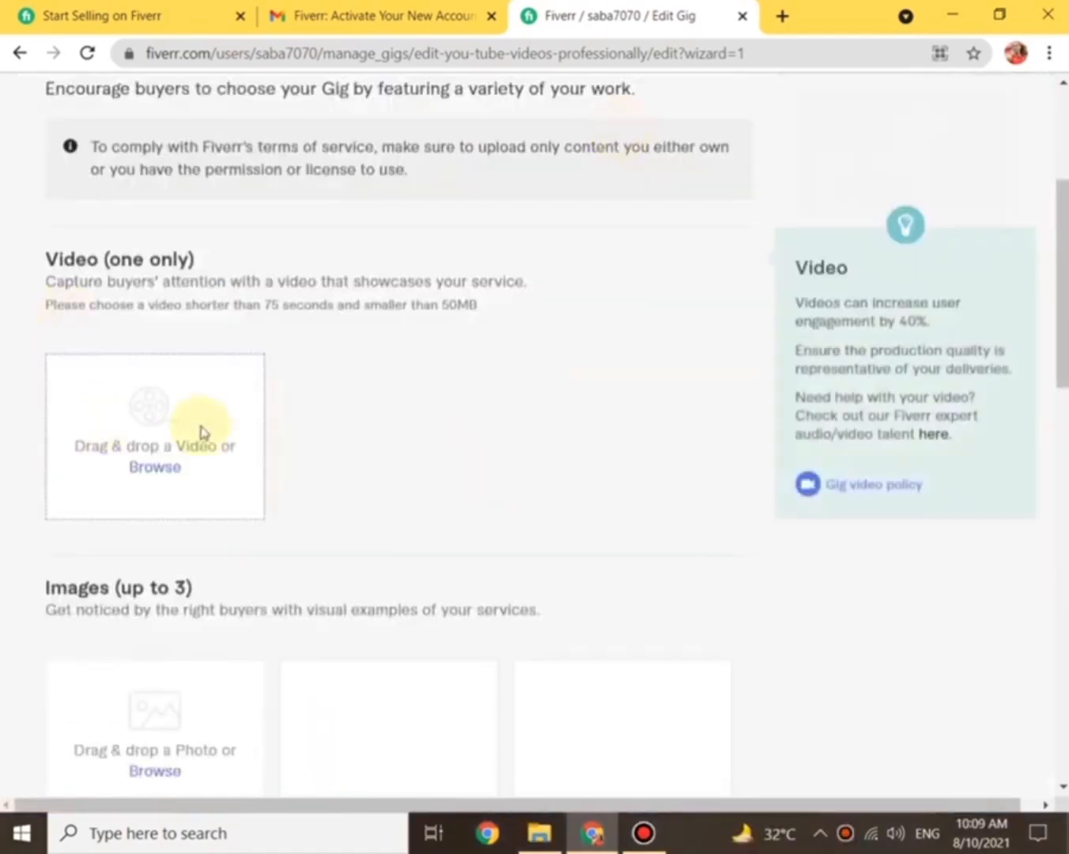
Upload the promotional video from D:\promotional video data to the gig gallery
{"action": "left_click", "coordinate": [154, 469]}
{"action": "left_click", "coordinate": [79, 356]}
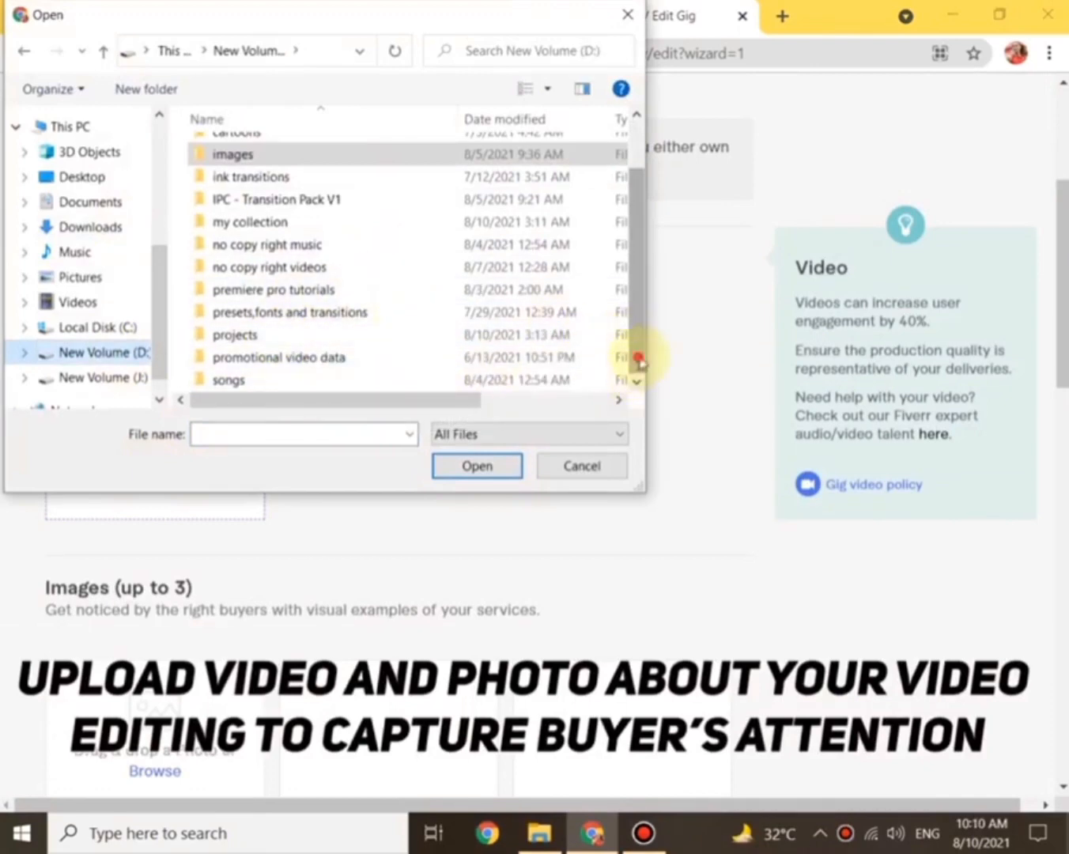
{"action": "mouse_move", "coordinate": [638, 359]}
{"action": "left_mouse_down"}
{"action": "mouse_move", "coordinate": [645, 306]}
{"action": "mouse_move", "coordinate": [644, 369]}
{"action": "left_mouse_up"}
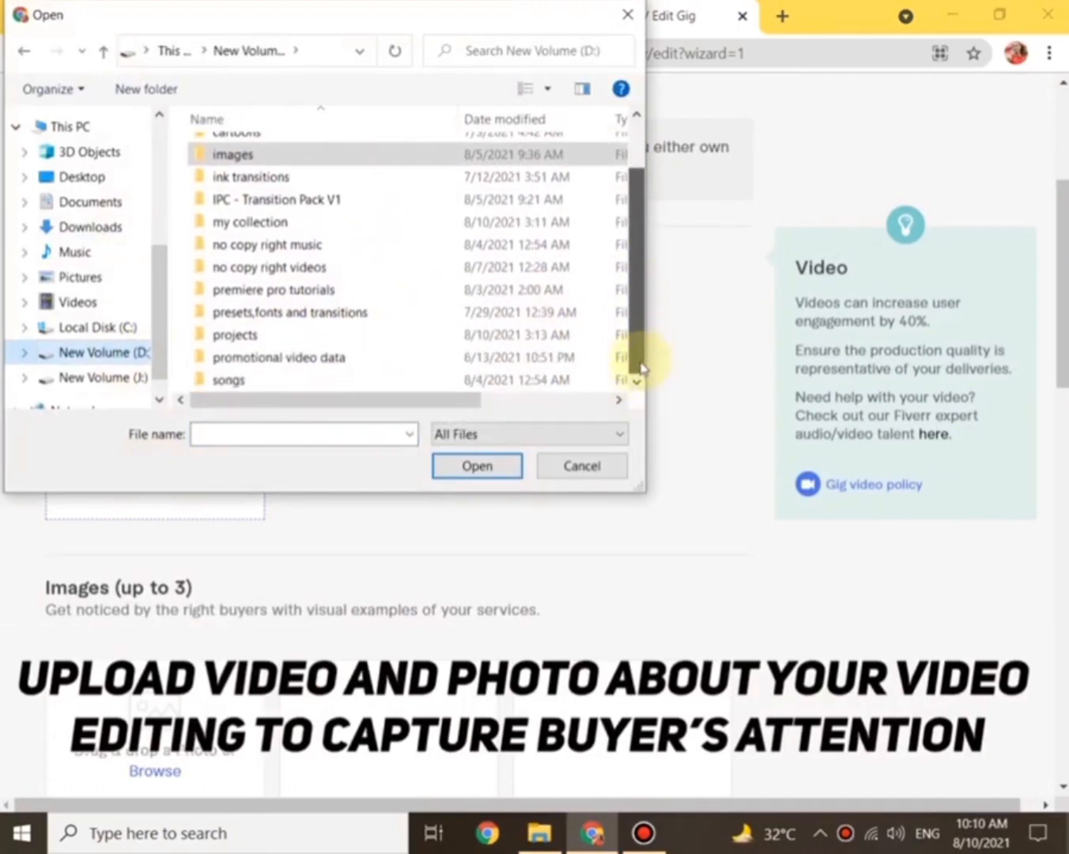
{"action": "double_click", "coordinate": [230, 361]}
{"action": "double_click", "coordinate": [365, 190]}
Upload the 'I WILL EDIT YOUR VIDEOS PROFESSIONALLY' image from Downloads as primary image and save
{"action": "mouse_move", "coordinate": [208, 446]}
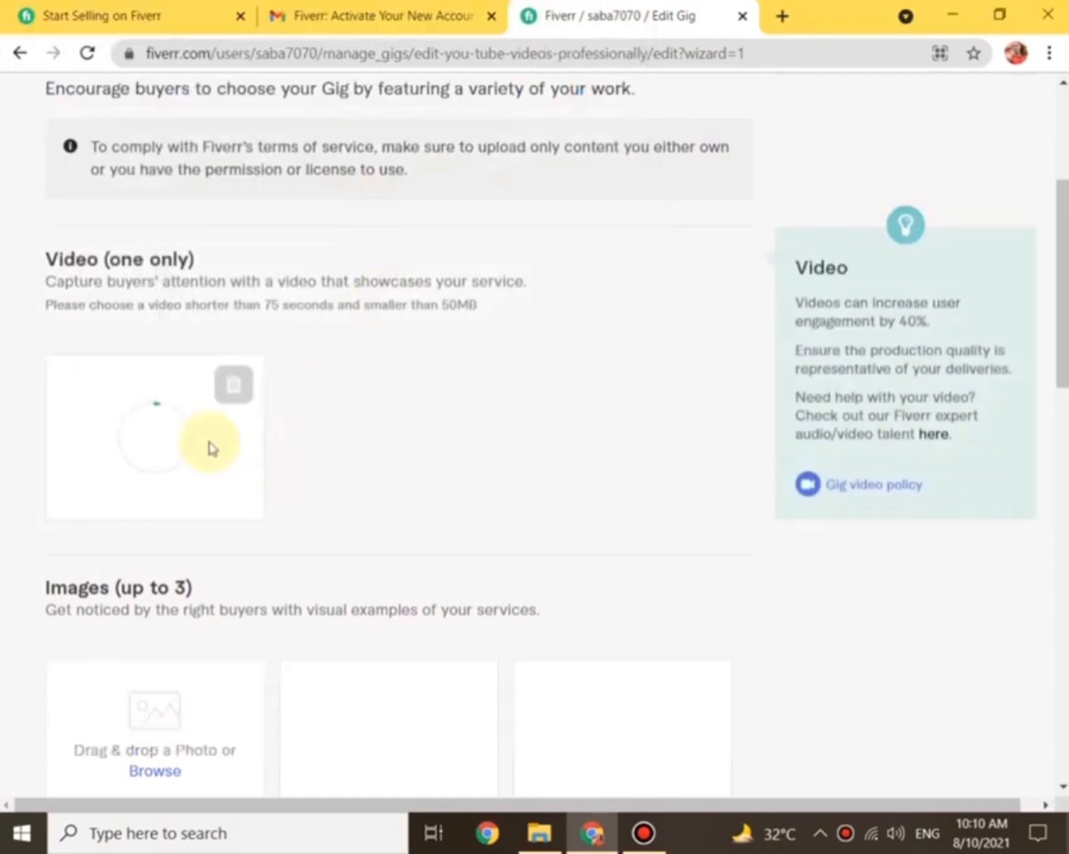
{"action": "scroll", "coordinate": [374, 429], "scroll_direction": "down", "scroll_amount": 5}
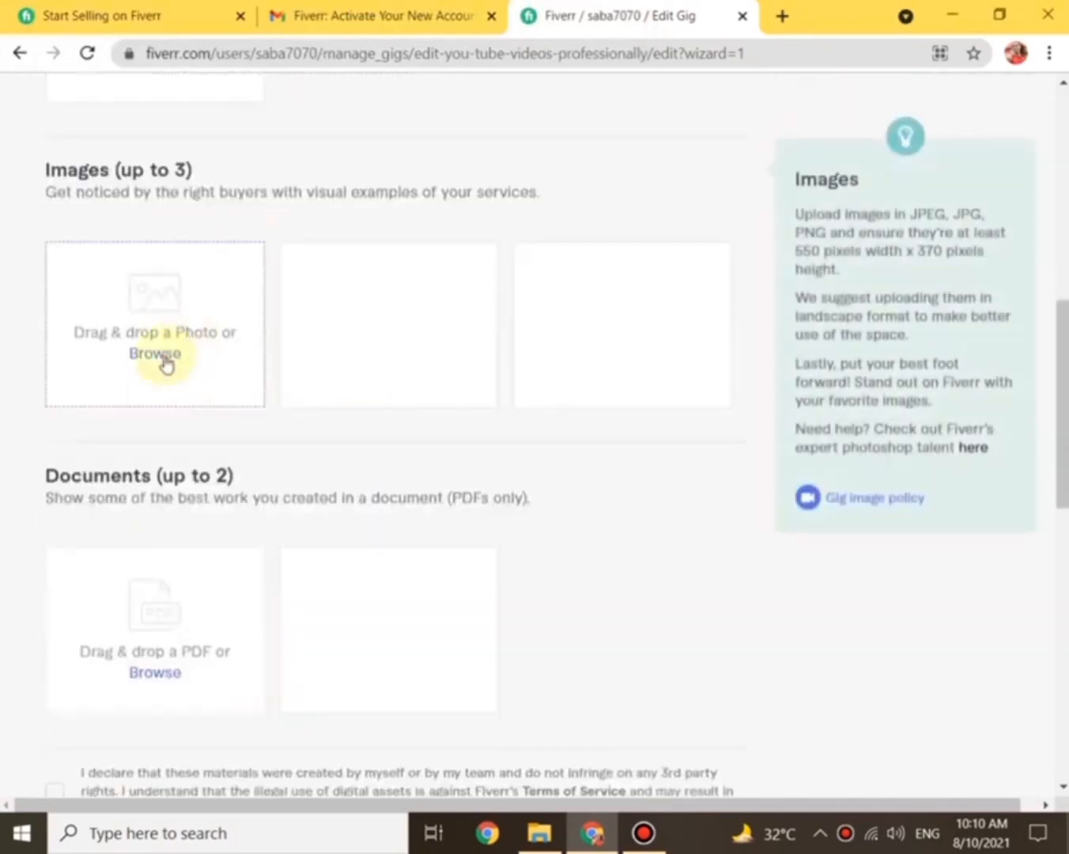
{"action": "left_click", "coordinate": [161, 359]}
{"action": "left_click", "coordinate": [91, 227]}
{"action": "double_click", "coordinate": [222, 203]}
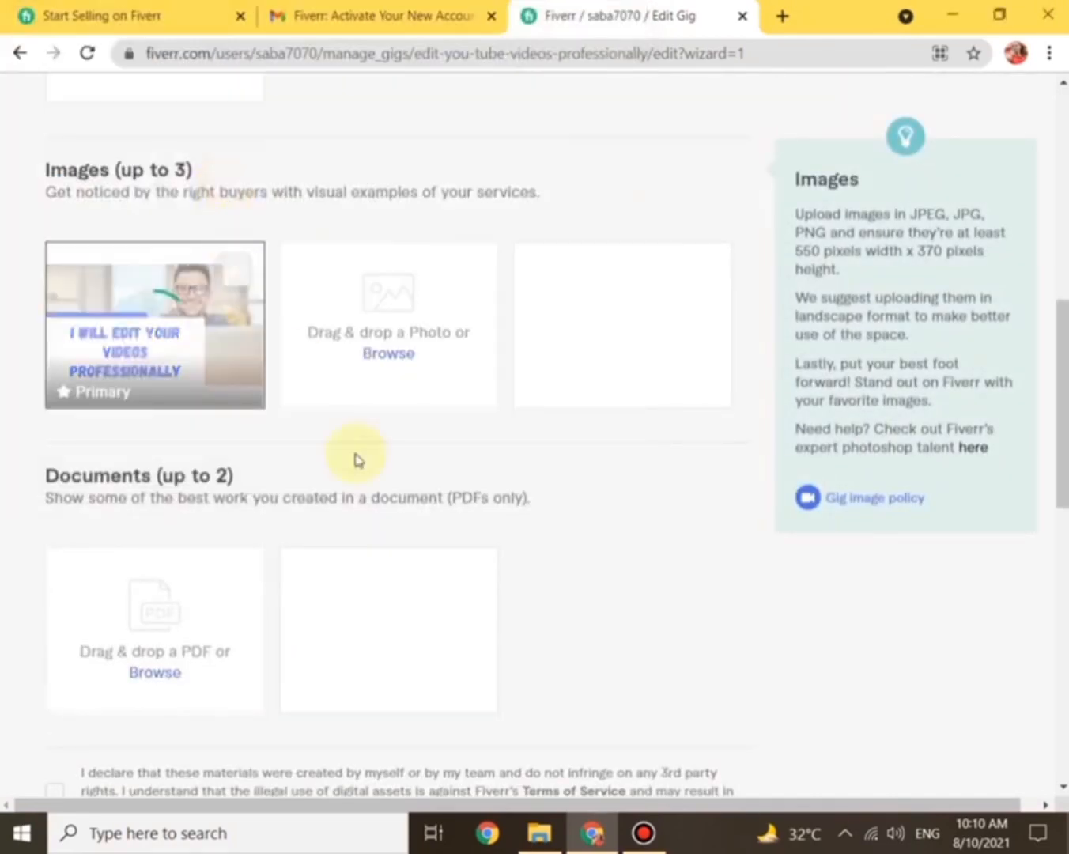
{"action": "scroll", "coordinate": [353, 459], "scroll_direction": "up", "scroll_amount": 3}
{"action": "scroll", "coordinate": [329, 446], "scroll_direction": "down", "scroll_amount": 3}
{"action": "scroll", "coordinate": [331, 444], "scroll_direction": "up", "scroll_amount": 6}
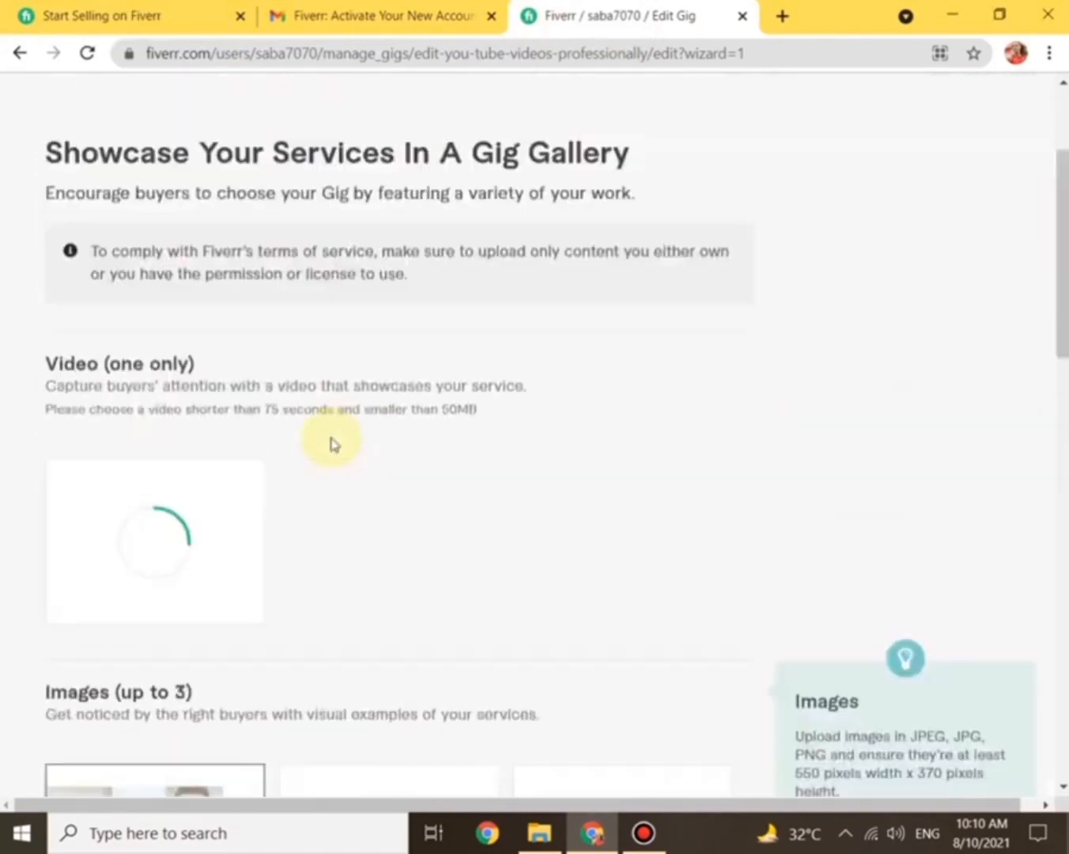
{"action": "scroll", "coordinate": [331, 444], "scroll_direction": "down", "scroll_amount": 3}
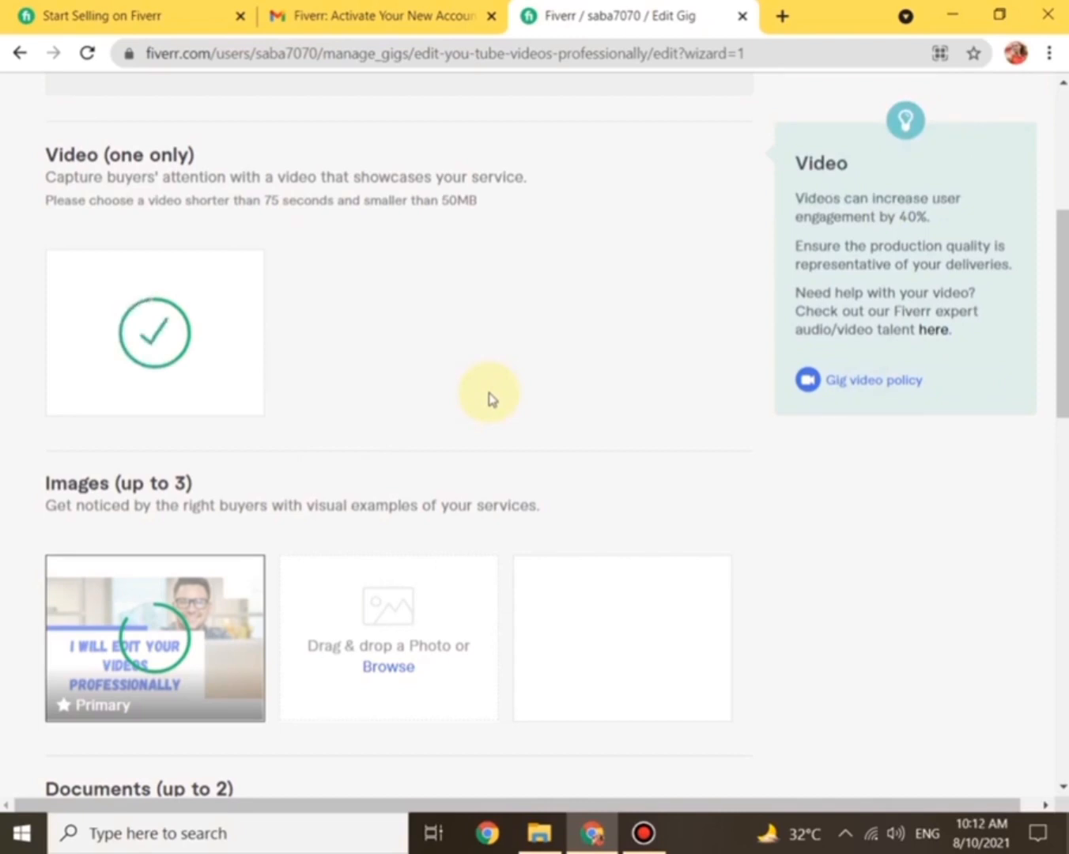
{"action": "scroll", "coordinate": [488, 397], "scroll_direction": "down", "scroll_amount": 12}
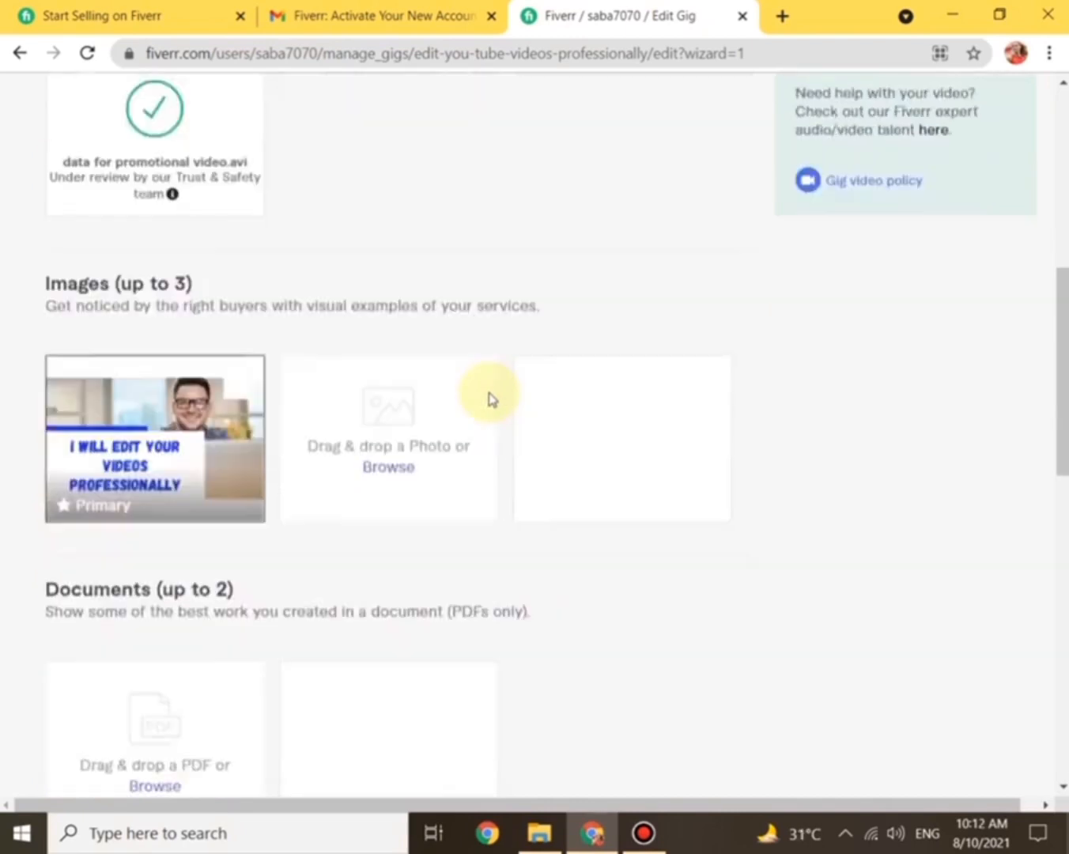
{"action": "left_click", "coordinate": [716, 304]}
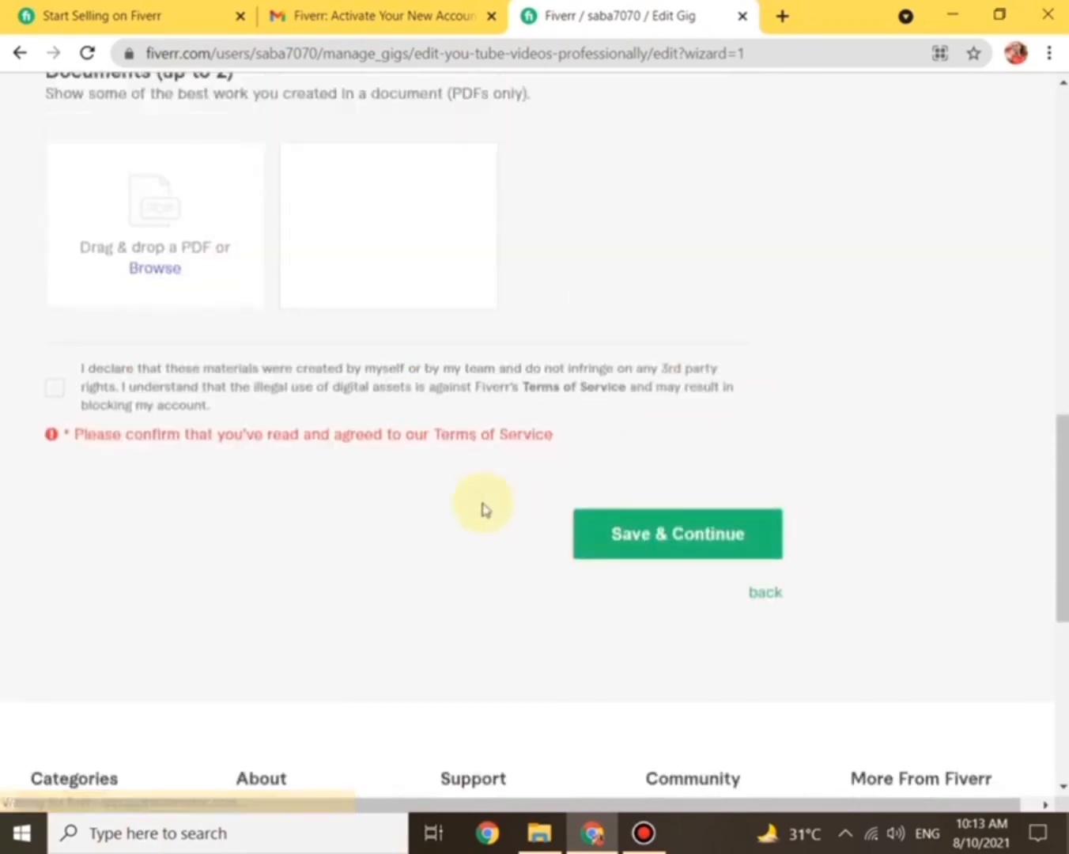
Accept the materials ownership declaration and save the gallery to reach Publish
{"action": "left_click", "coordinate": [49, 391]}
{"action": "left_click", "coordinate": [609, 528]}
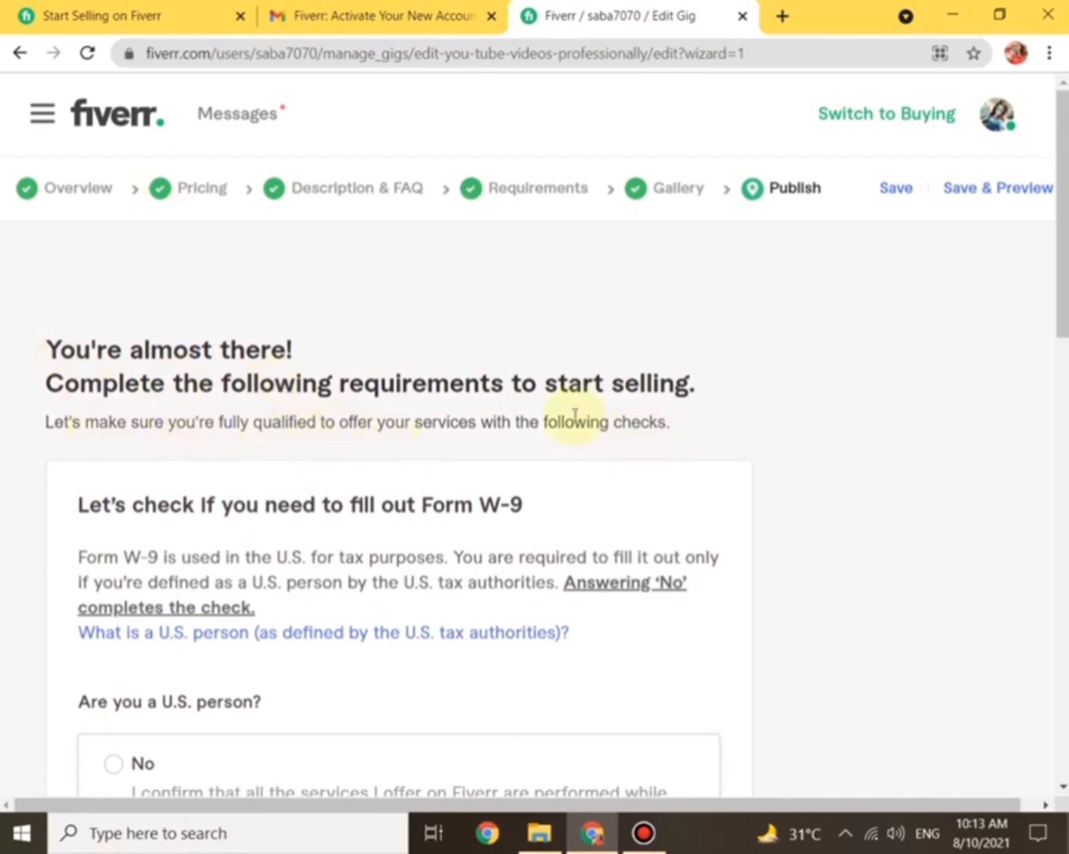
Answer No to the Form W-9 U.S. person question, save it, and dismiss the confirmation
{"action": "scroll", "coordinate": [576, 415], "scroll_direction": "down", "scroll_amount": 3}
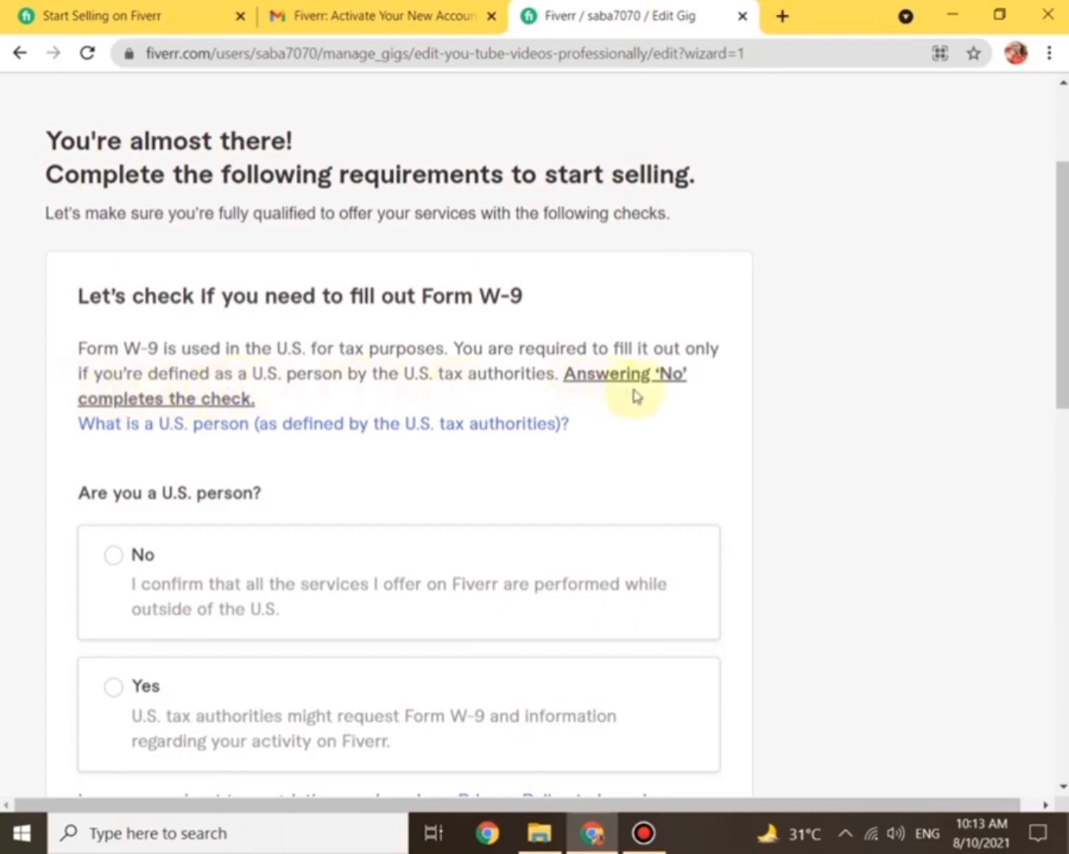
{"action": "scroll", "coordinate": [198, 507], "scroll_direction": "down", "scroll_amount": 3}
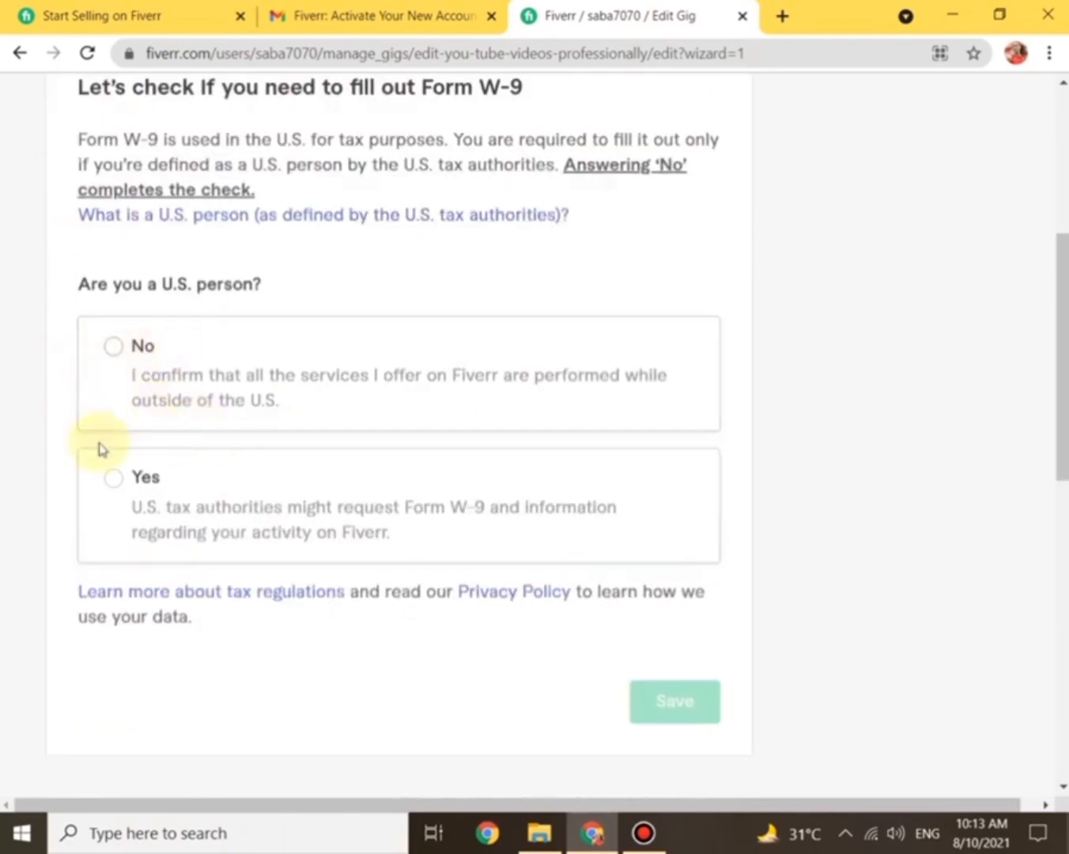
{"action": "left_click", "coordinate": [113, 349]}
{"action": "left_click", "coordinate": [656, 706]}
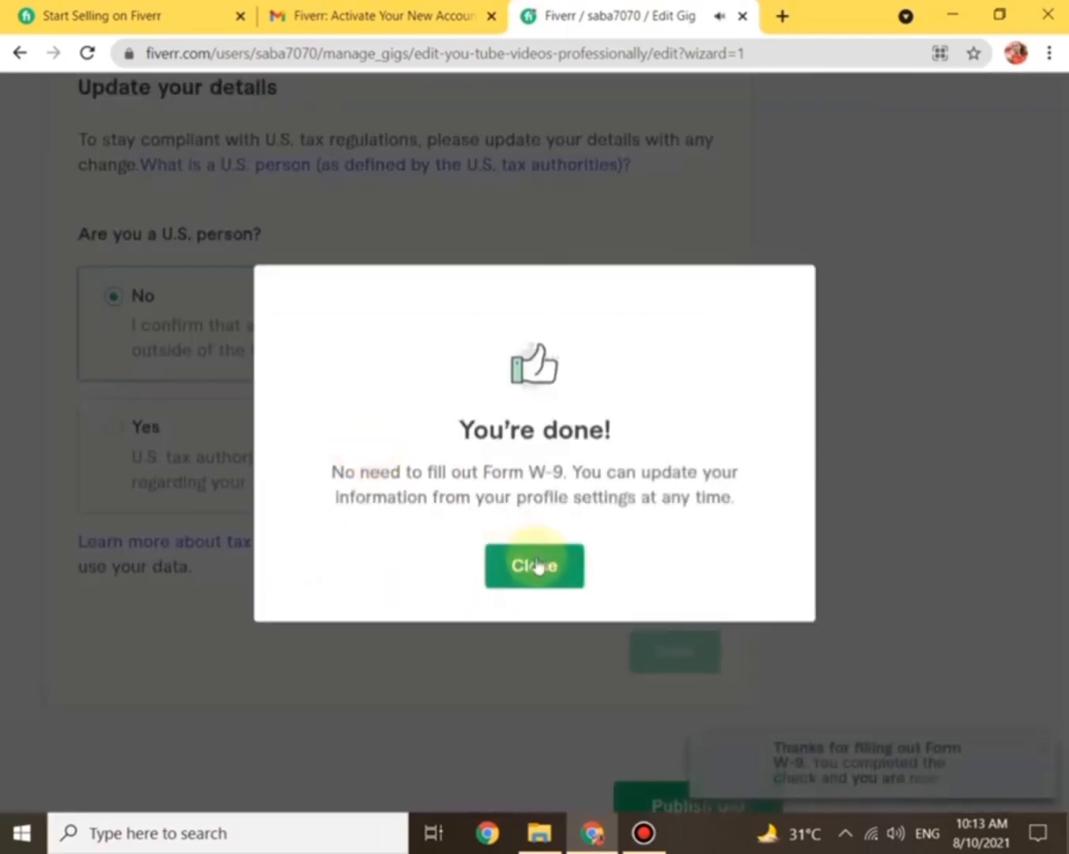
{"action": "left_click", "coordinate": [534, 566]}
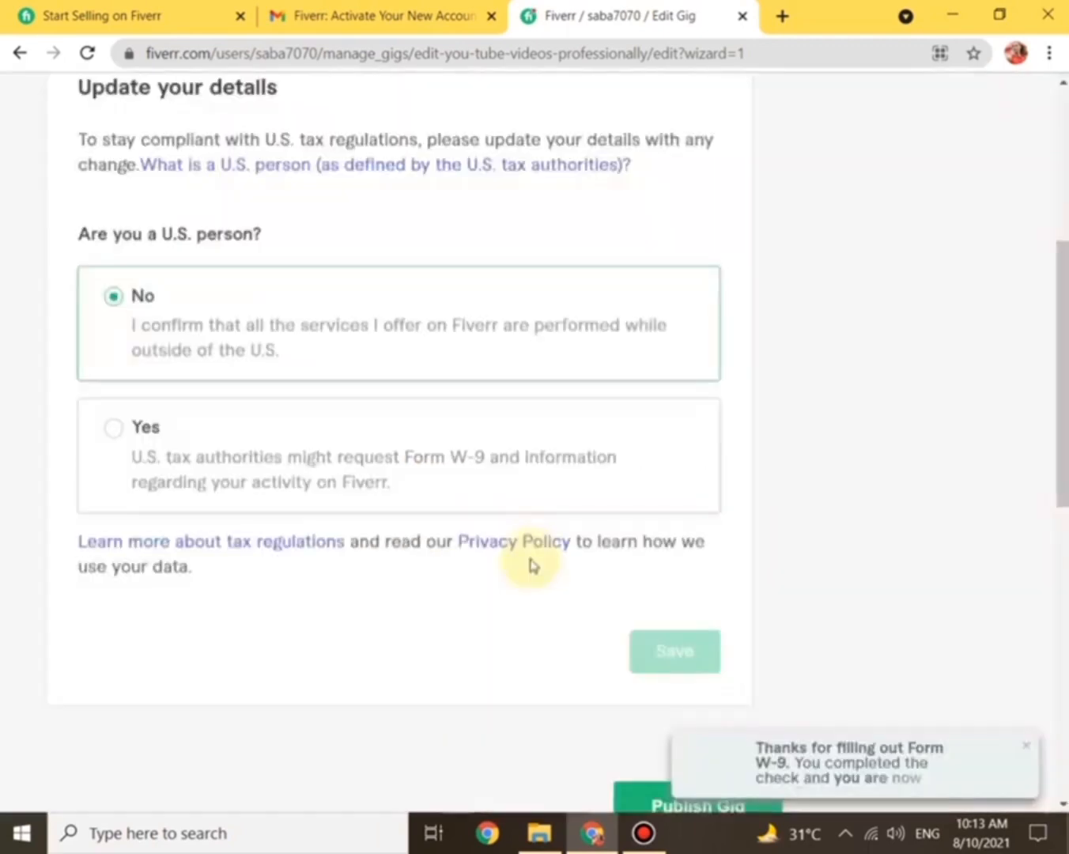
{"action": "scroll", "coordinate": [780, 263], "scroll_direction": "down", "scroll_amount": 4}
{"action": "scroll", "coordinate": [781, 262], "scroll_direction": "up", "scroll_amount": 4}
{"action": "scroll", "coordinate": [781, 269], "scroll_direction": "down", "scroll_amount": 5}
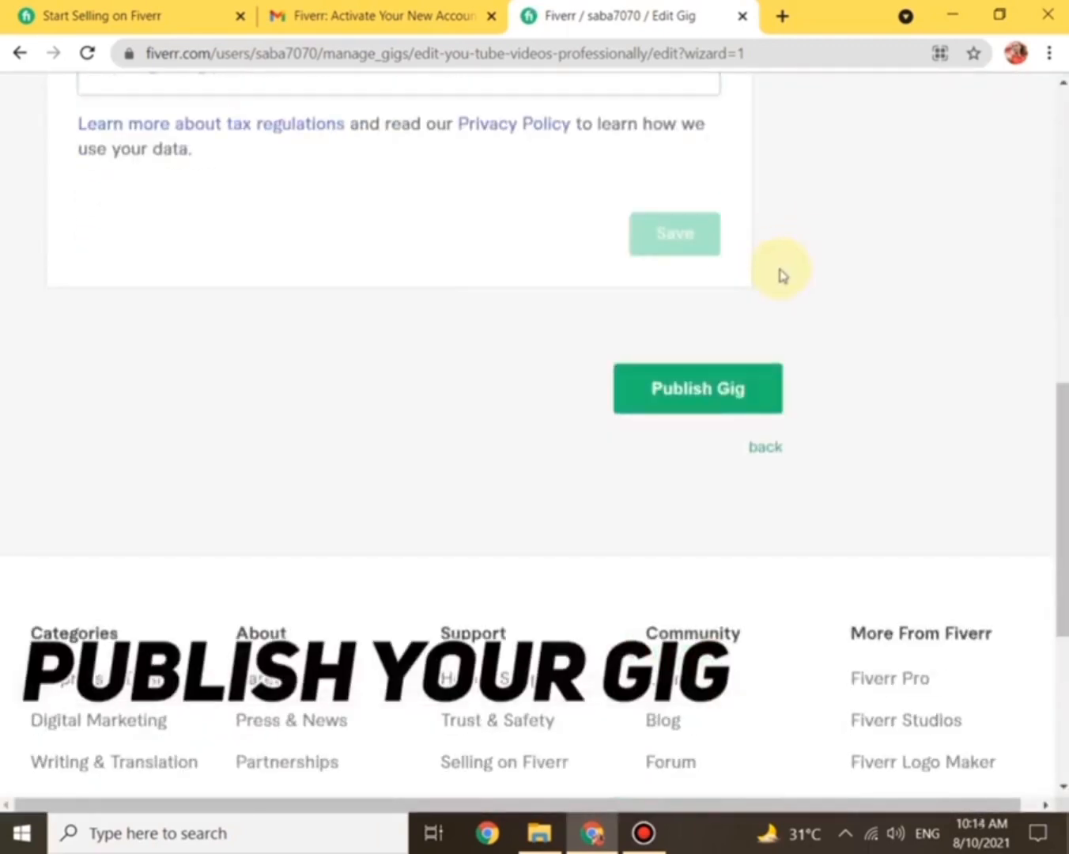
Publish the gig 'edit you tube videos professionally' and check it under Active gigs
{"action": "left_click", "coordinate": [655, 402]}
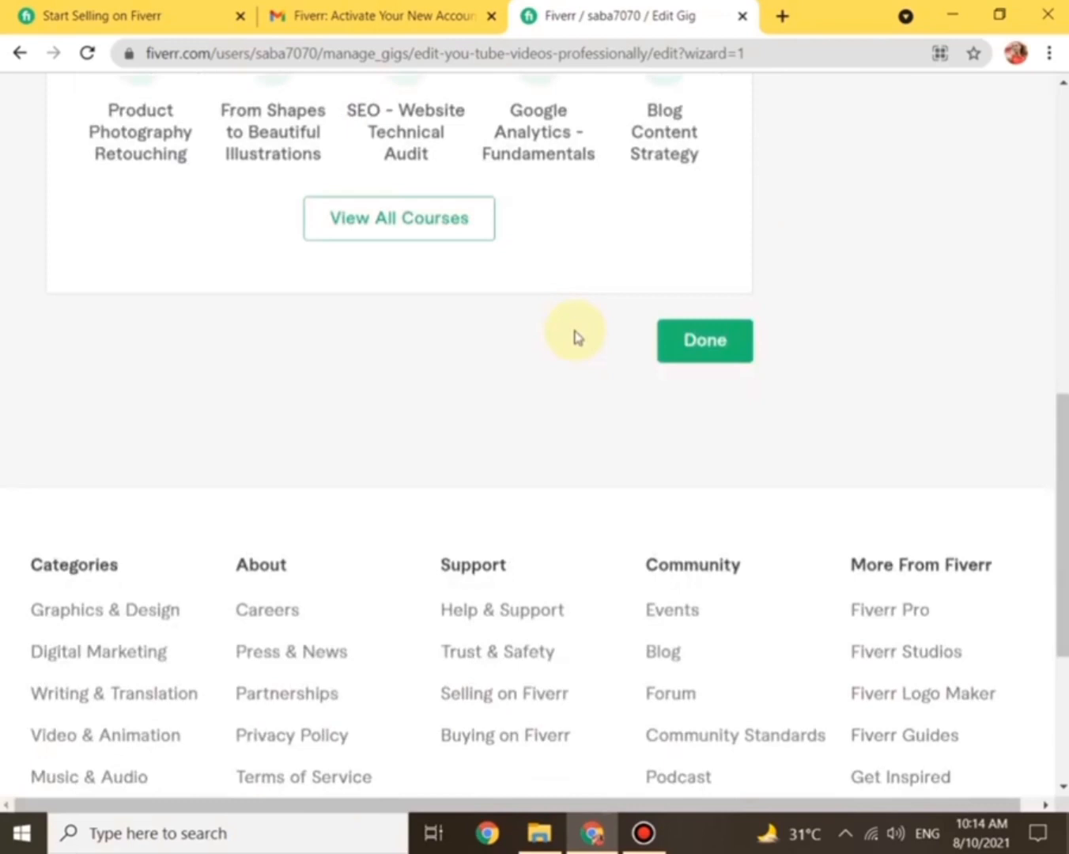
{"action": "scroll", "coordinate": [577, 335], "scroll_direction": "up", "scroll_amount": 1}
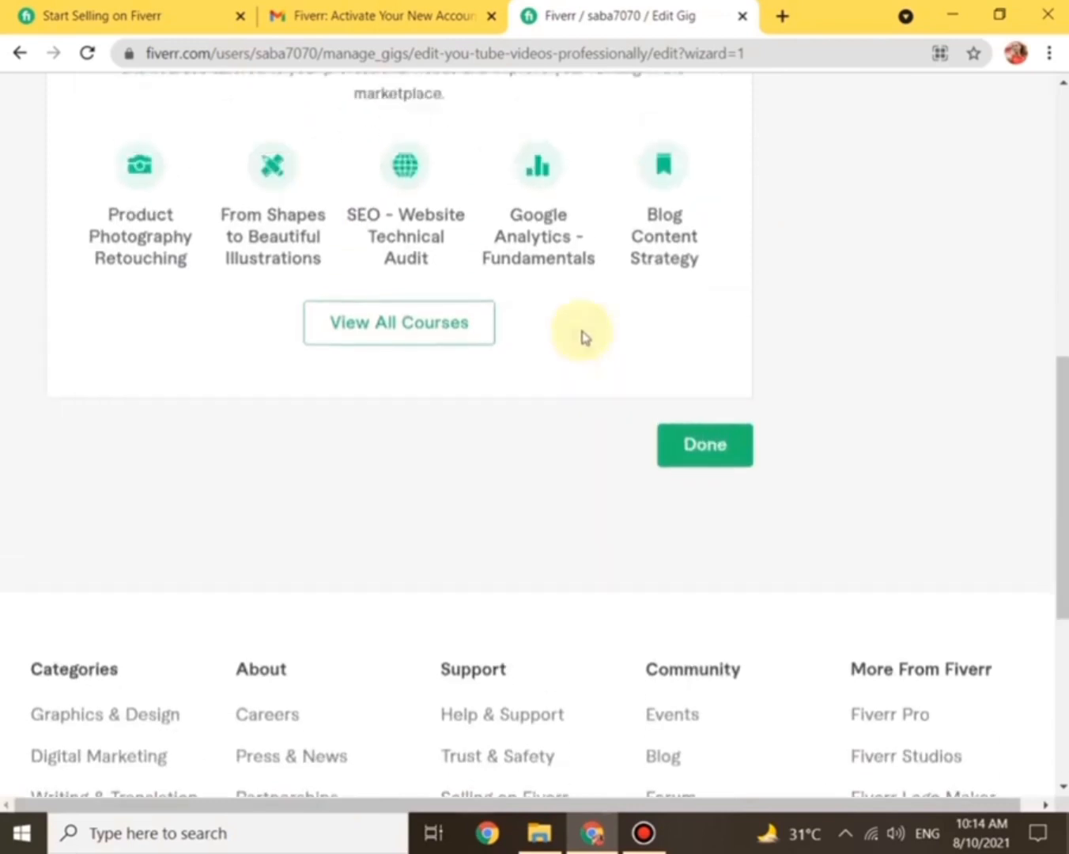
{"action": "left_click", "coordinate": [693, 445]}
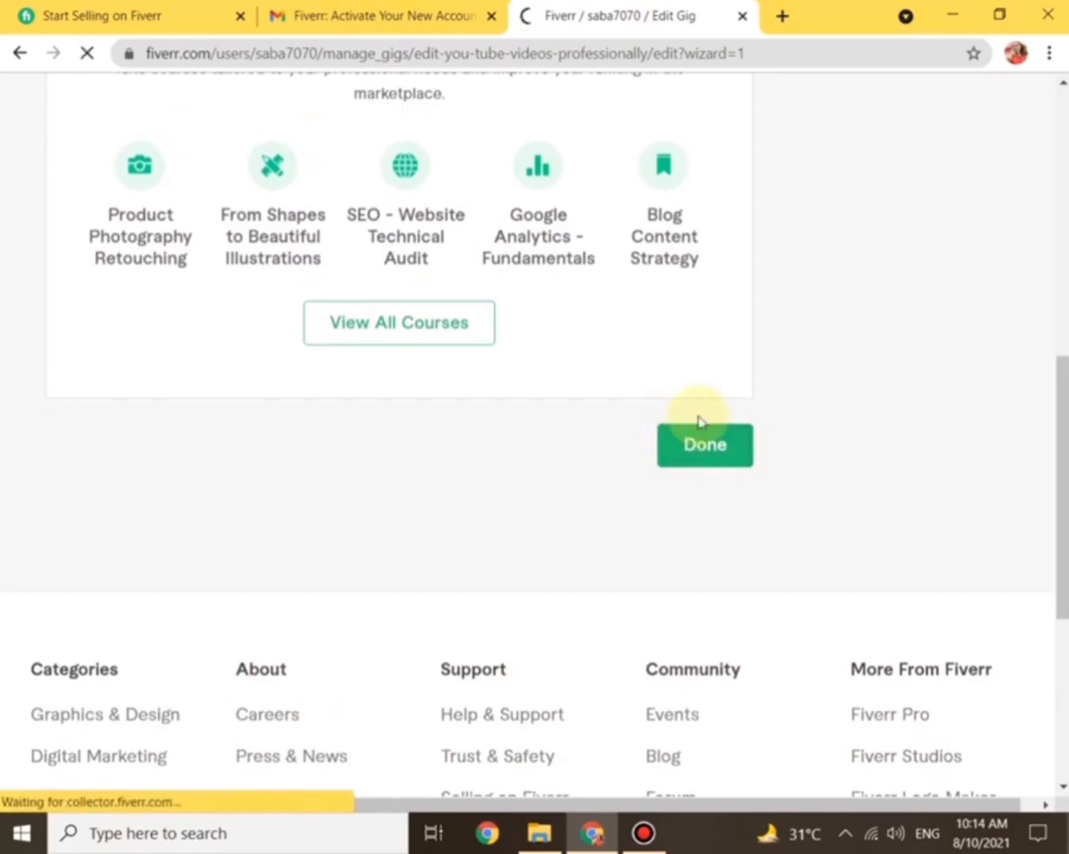
{"action": "scroll", "coordinate": [703, 419], "scroll_direction": "up", "scroll_amount": 4}
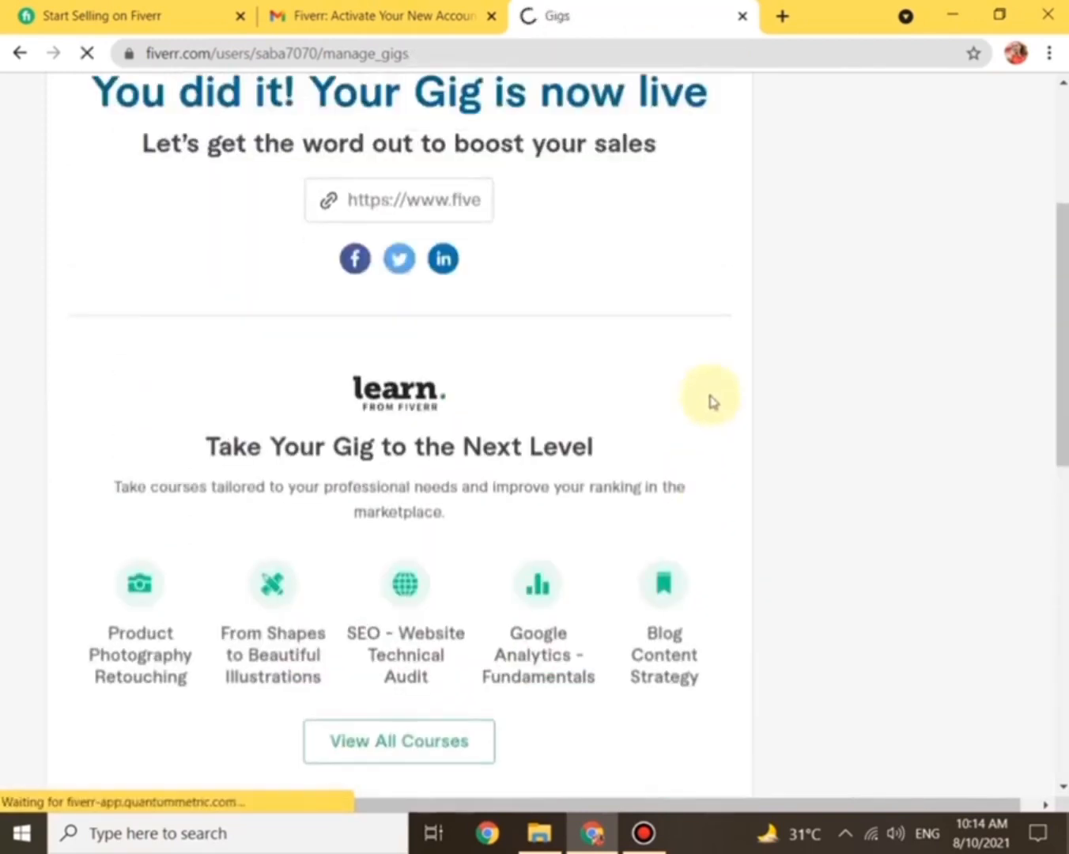
{"action": "scroll", "coordinate": [713, 399], "scroll_direction": "up", "scroll_amount": 2}
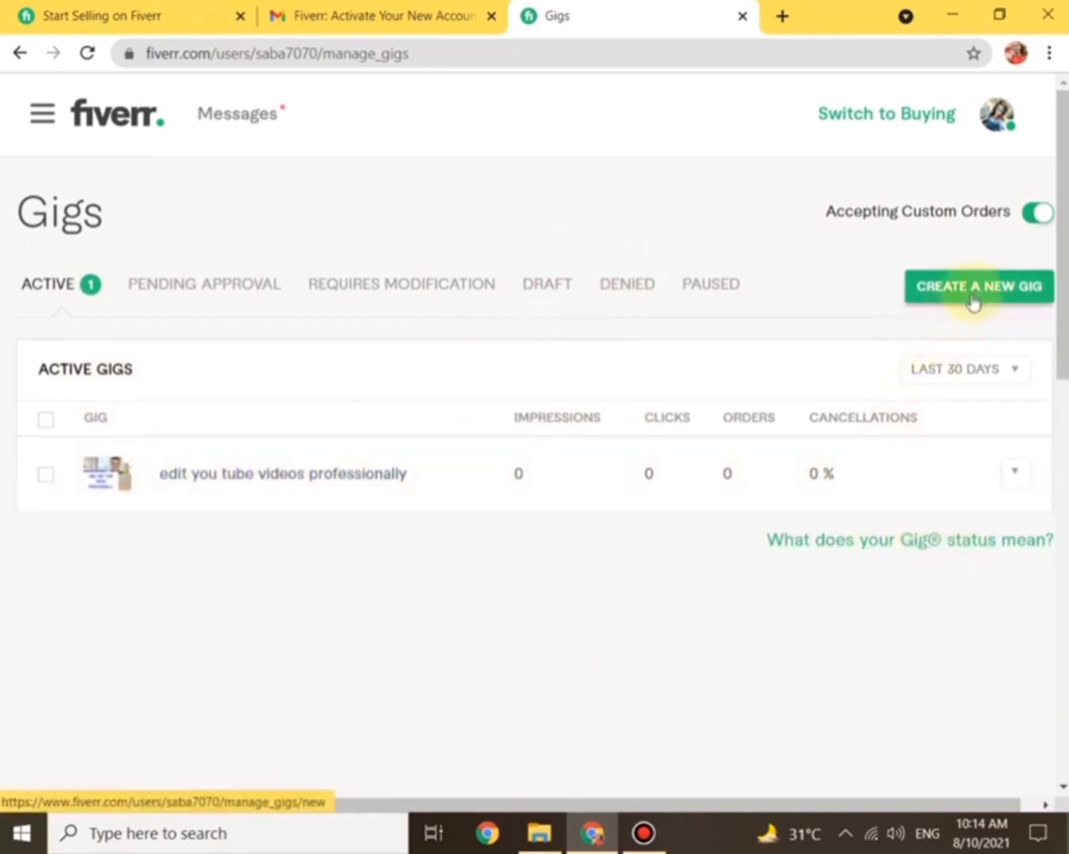
Switch to buying mode, log out of Fiverr, and minimize Chrome to the desktop
{"action": "left_click", "coordinate": [915, 118]}
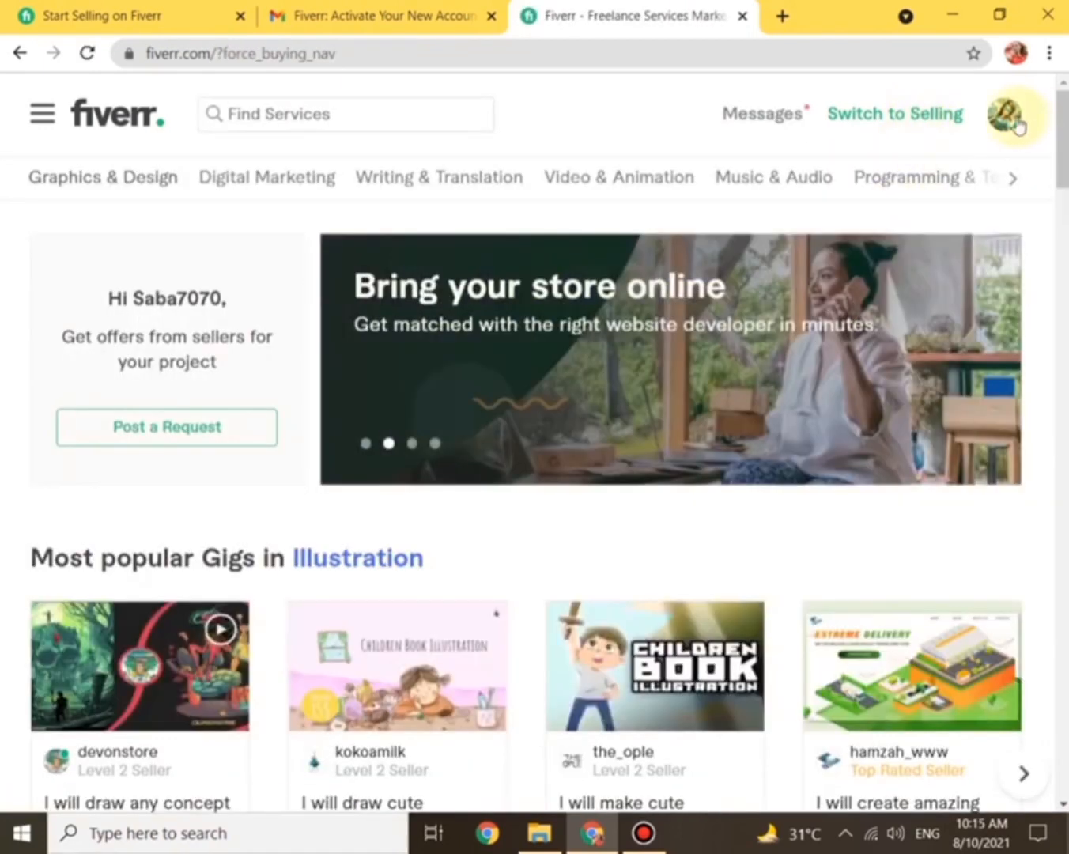
{"action": "left_click", "coordinate": [1006, 115]}
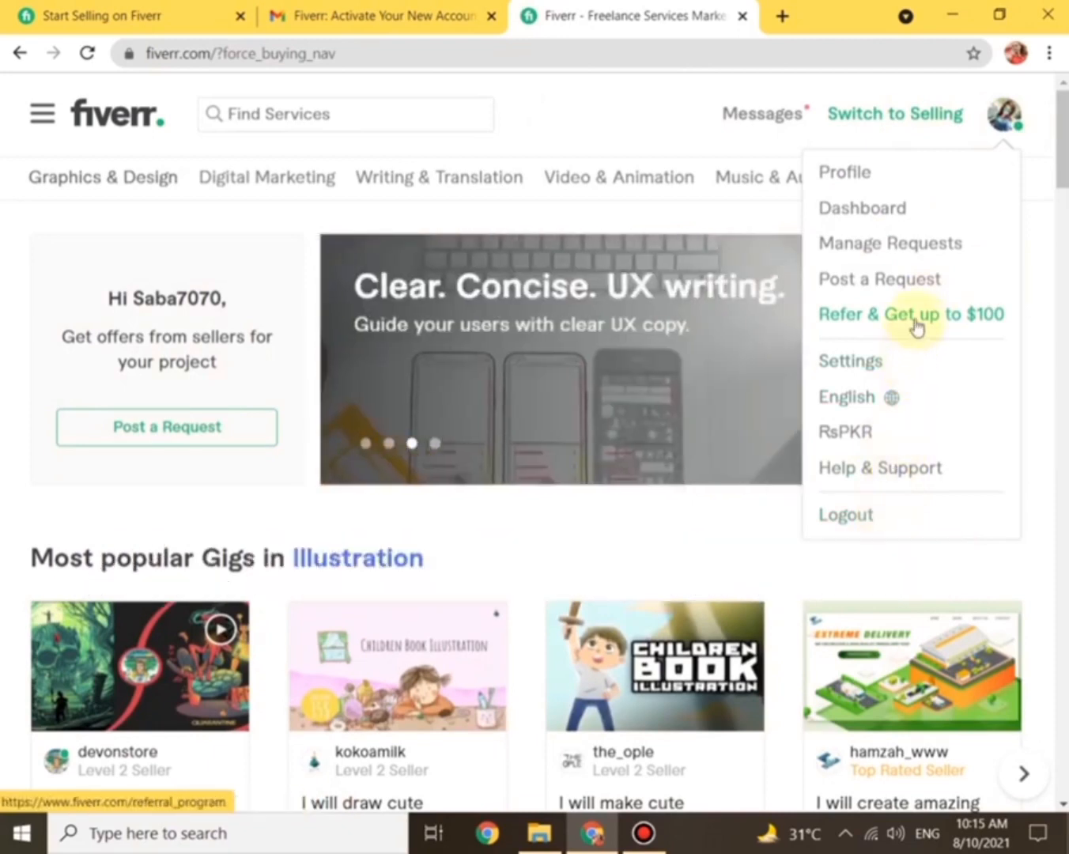
{"action": "left_click", "coordinate": [883, 519]}
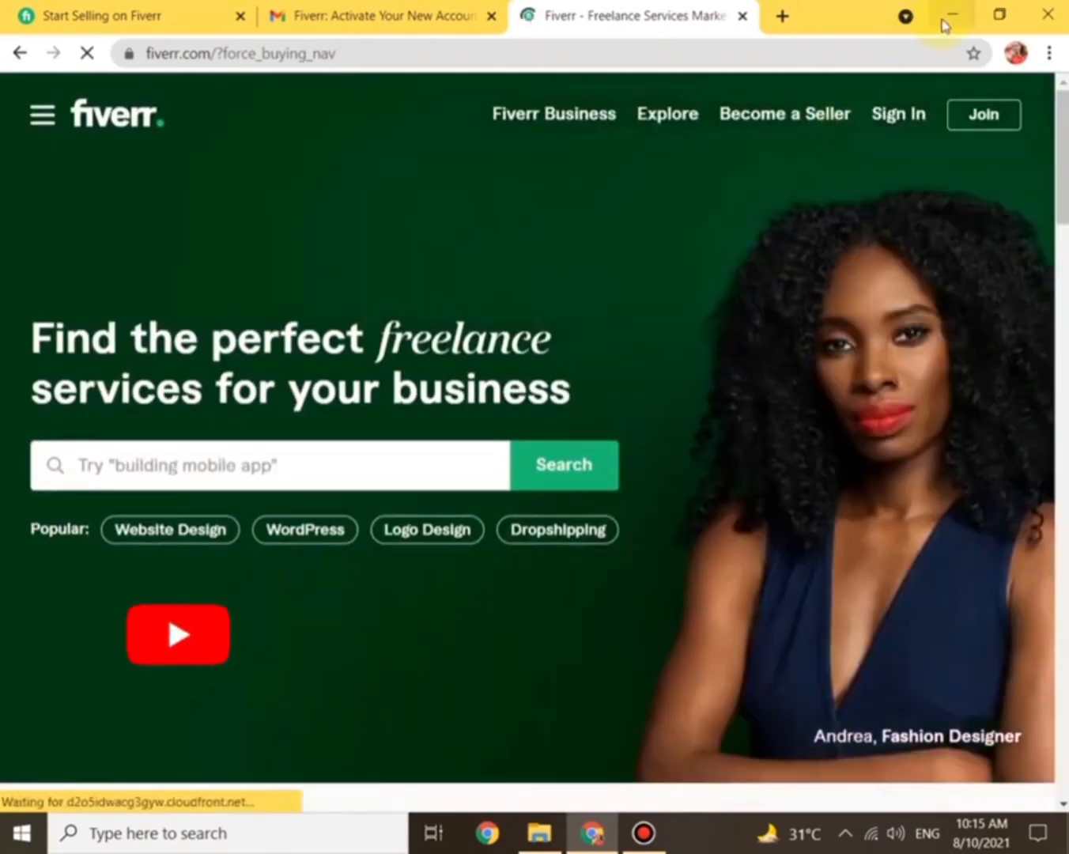
{"action": "left_click", "coordinate": [956, 20]}
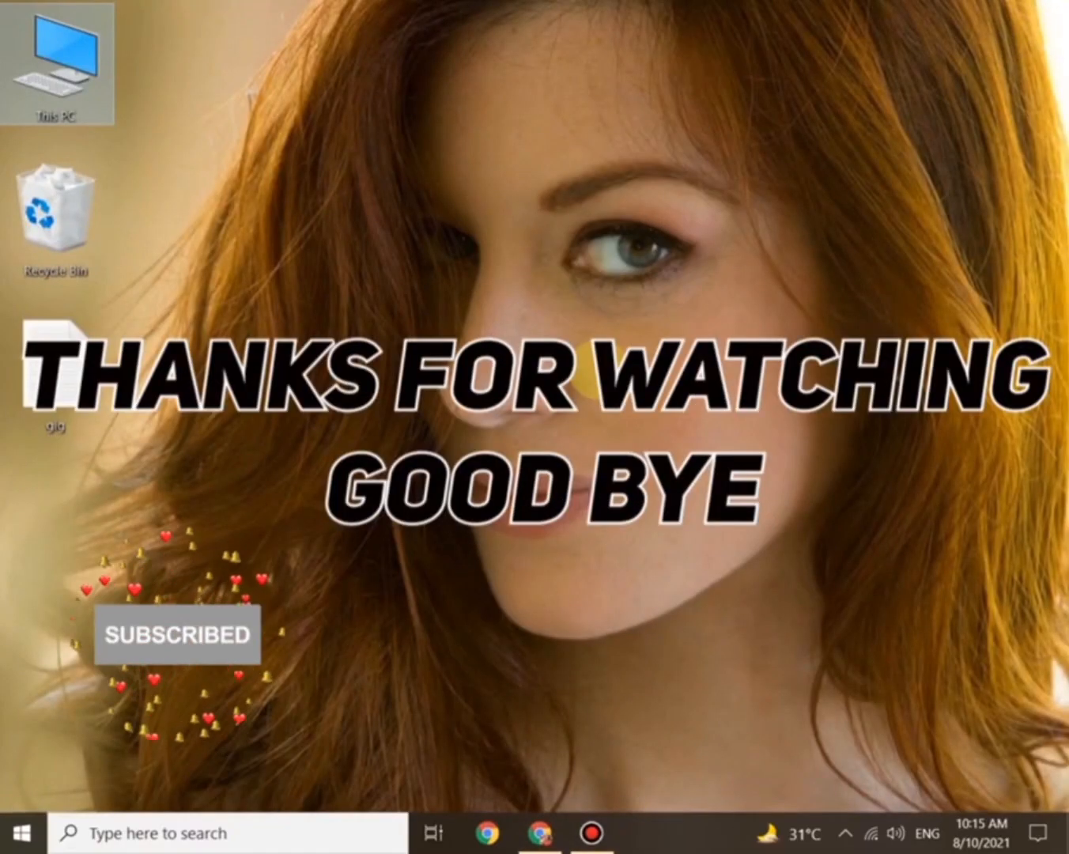